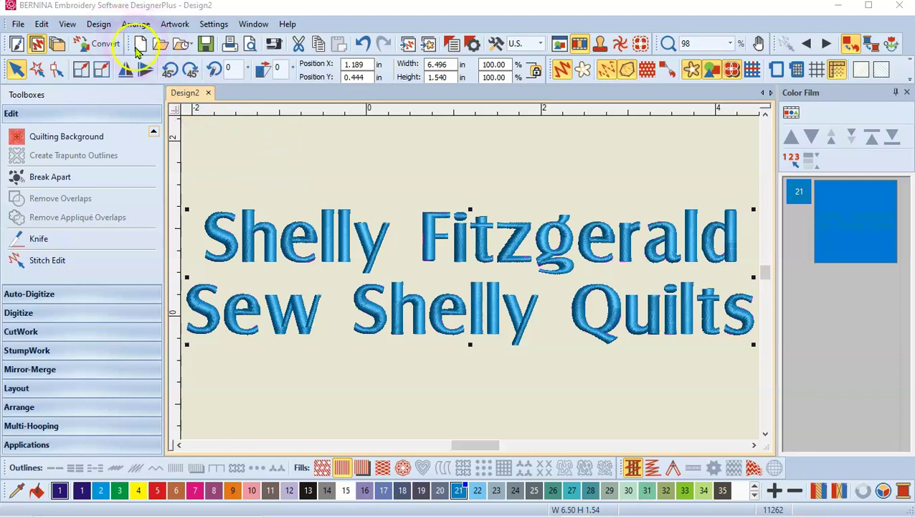
Create a new blank design and insert the artwork 20200901_170415 showing the polka-dot truck
left_click(141, 46)
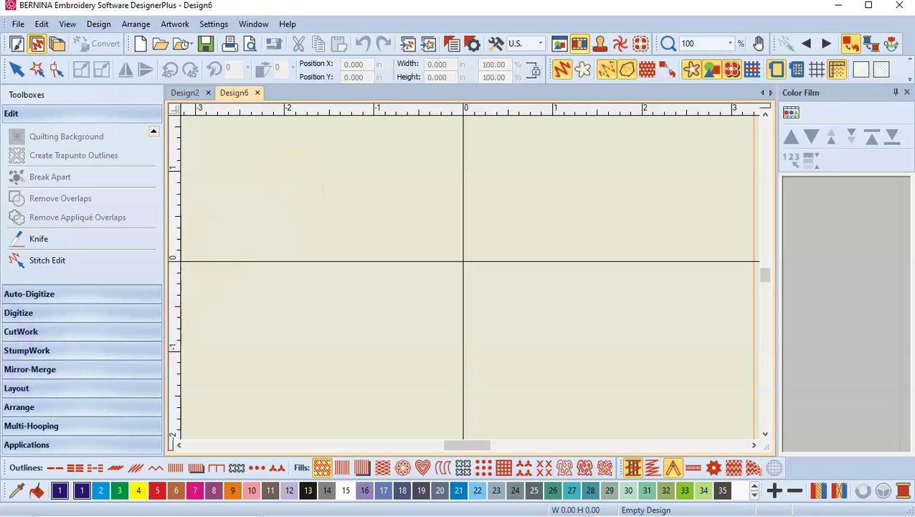
left_click(18, 315)
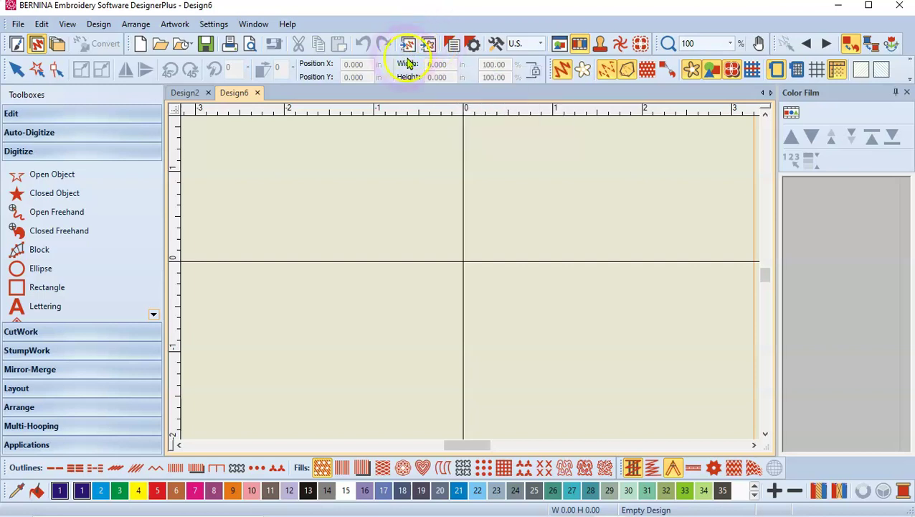
left_click(429, 44)
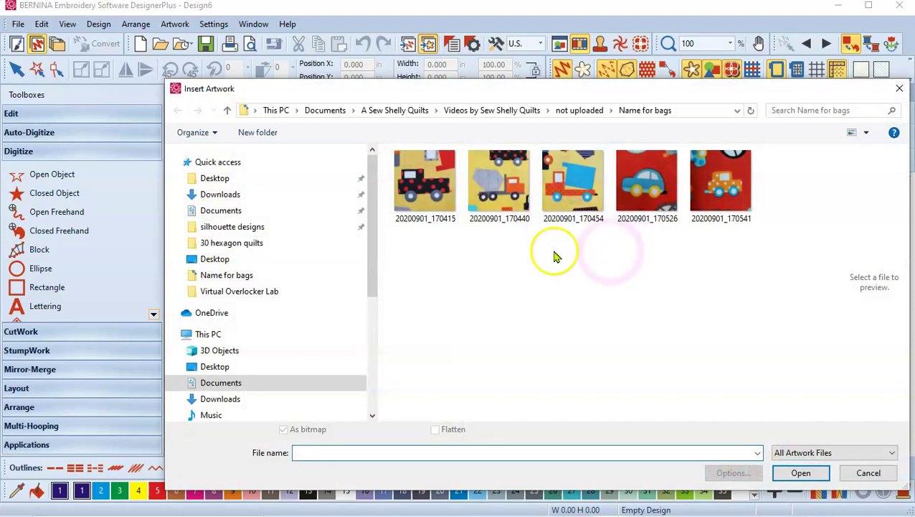
left_click(432, 194)
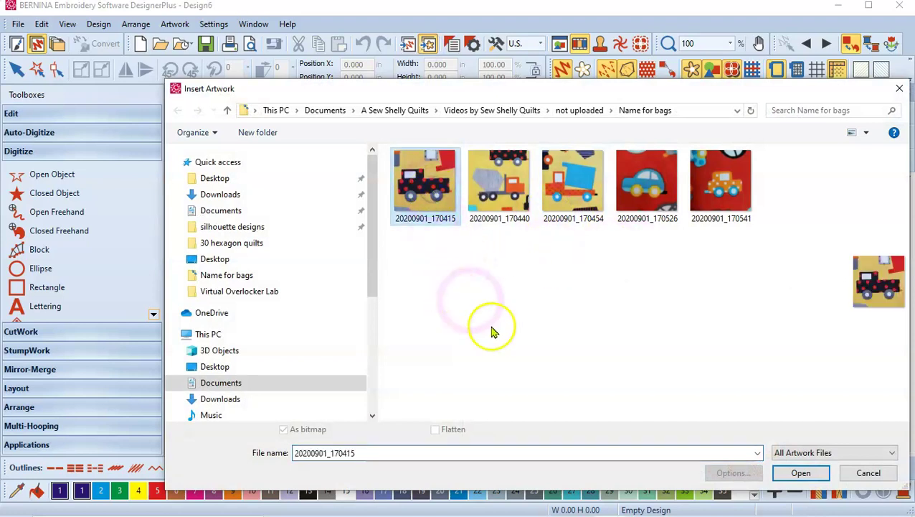
left_click(804, 475)
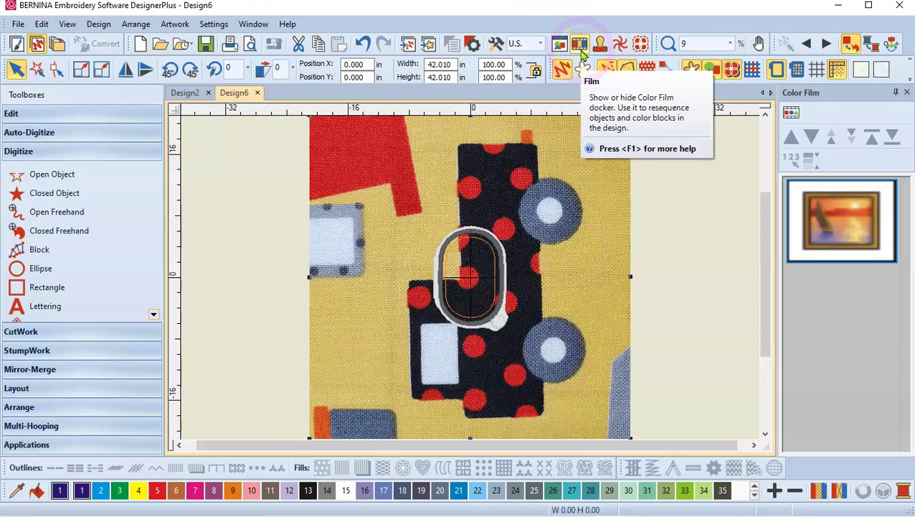
Switch the Color Film's display of the actual artwork thumbnail on and back off
left_click(583, 43)
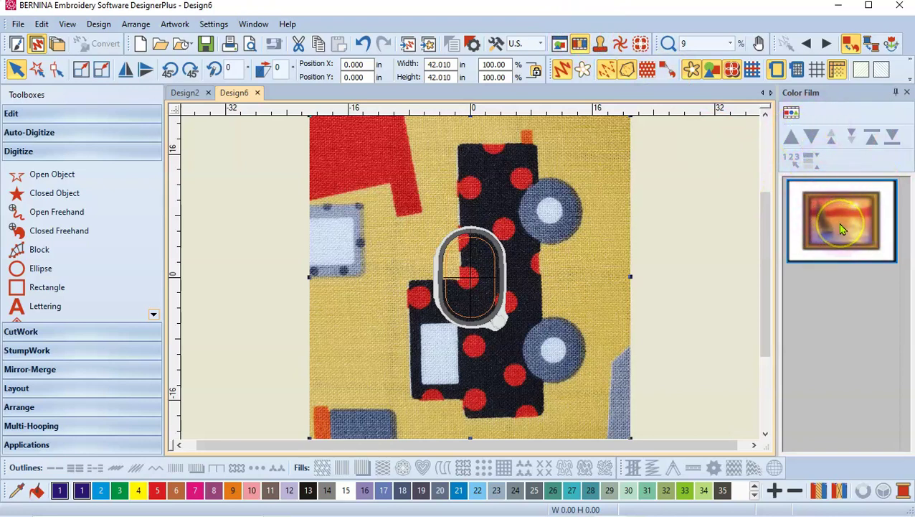
left_click(792, 115)
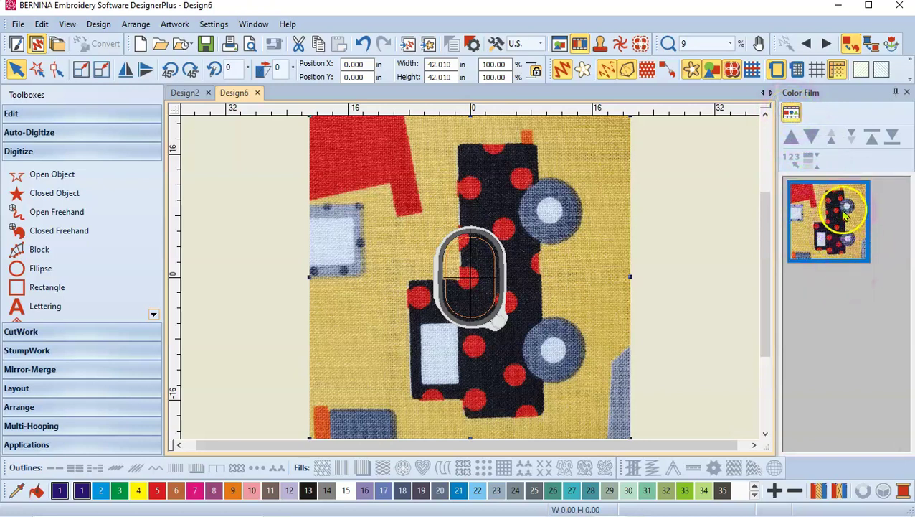
left_click(792, 113)
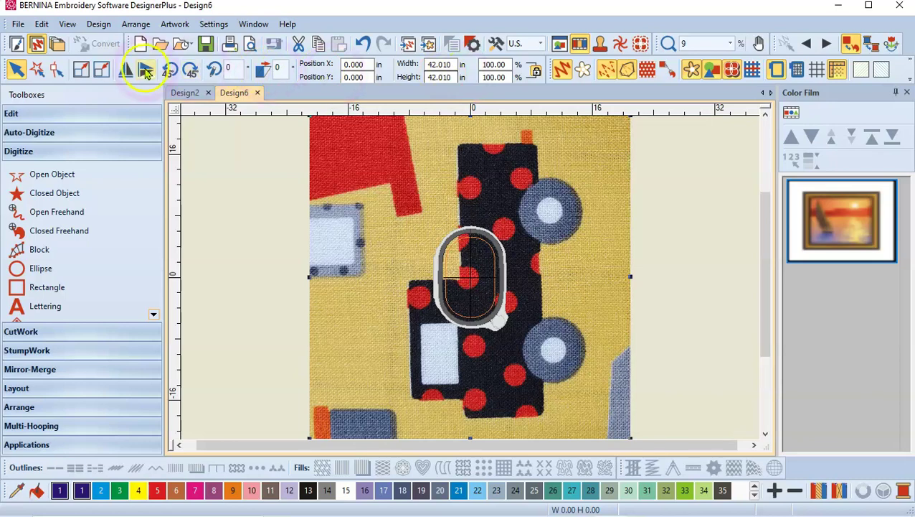
Rotate the truck artwork 90 degrees clockwise and scale it proportionally to 6 inches wide
left_click(193, 72)
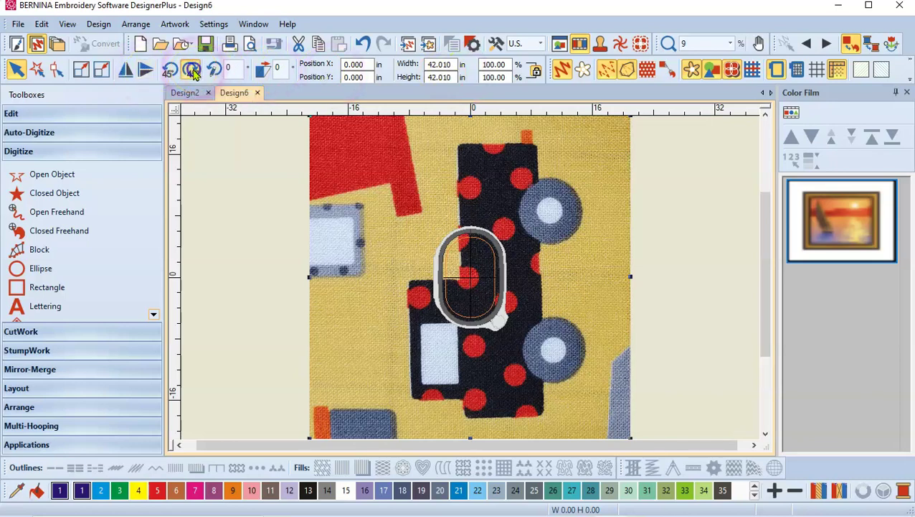
left_click(192, 72)
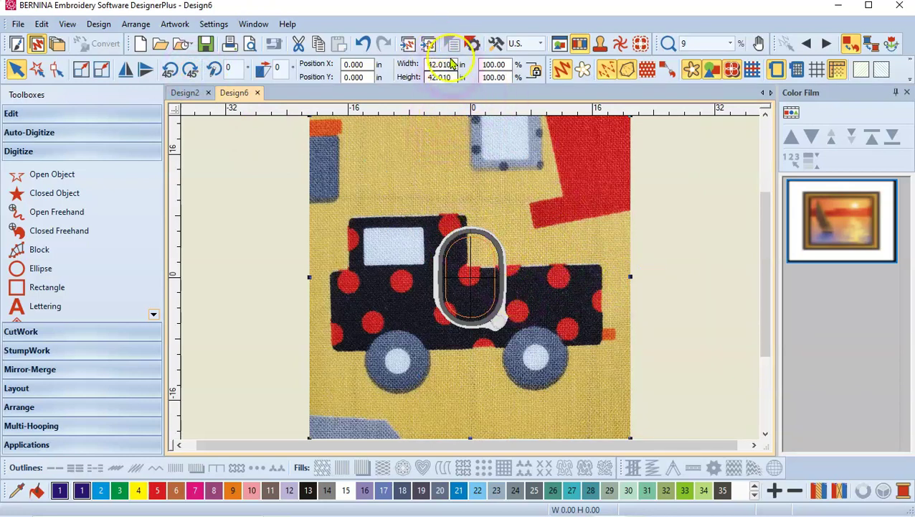
double_click(441, 65)
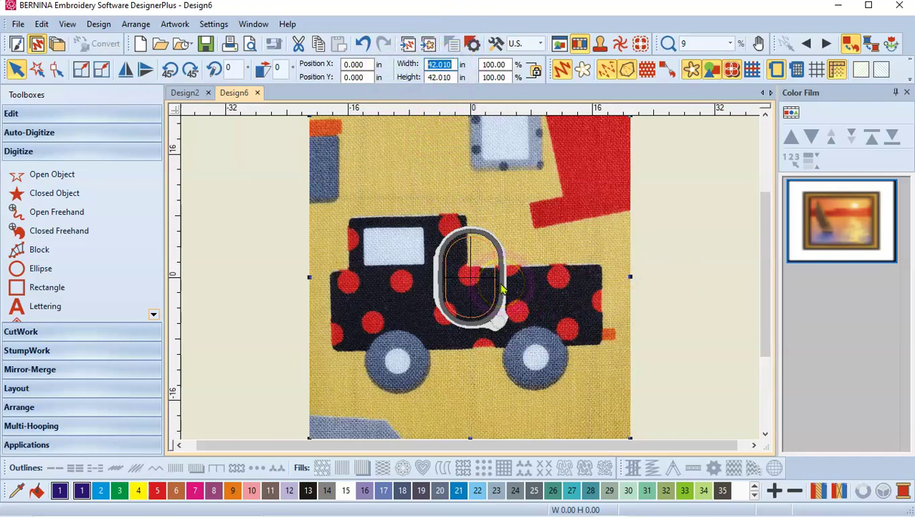
type("6")
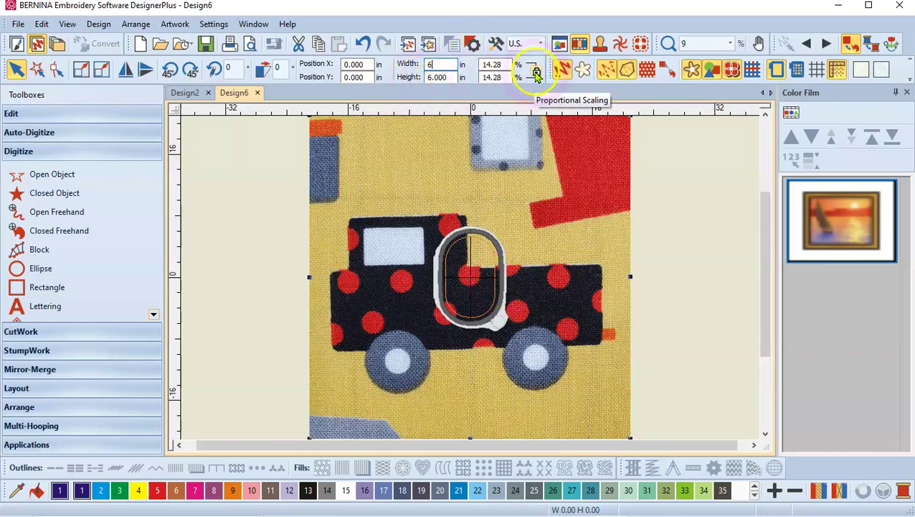
key("Return")
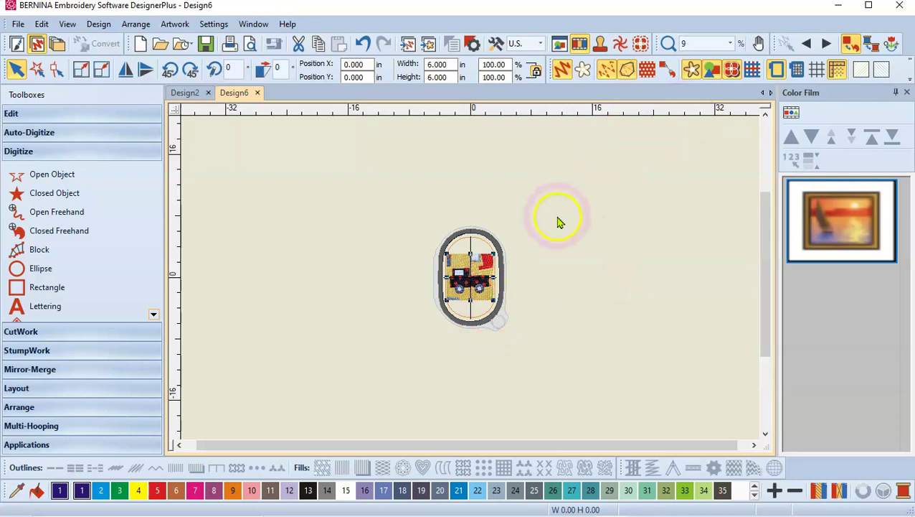
key("0")
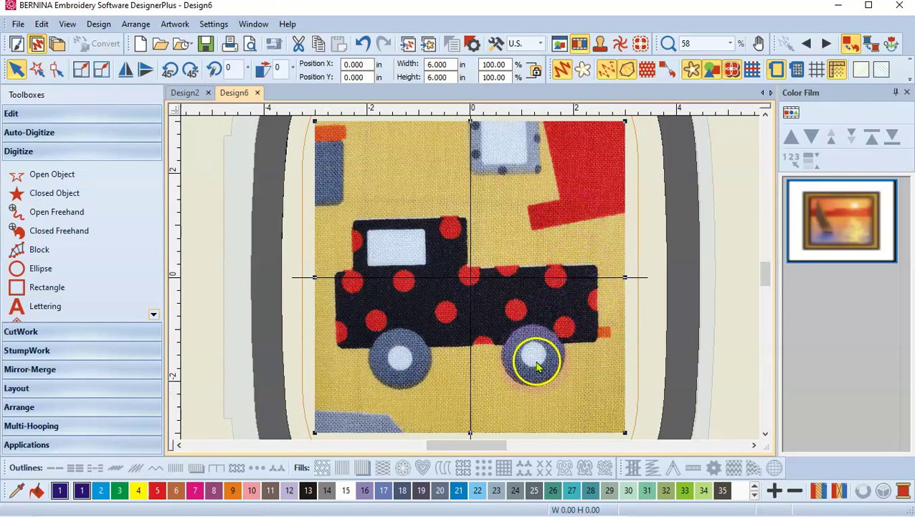
left_click(68, 26)
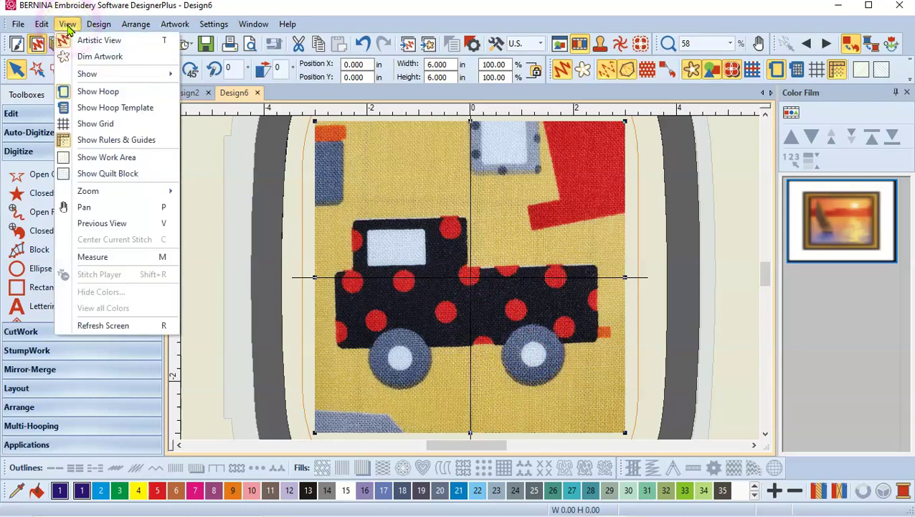
mouse_move(87, 193)
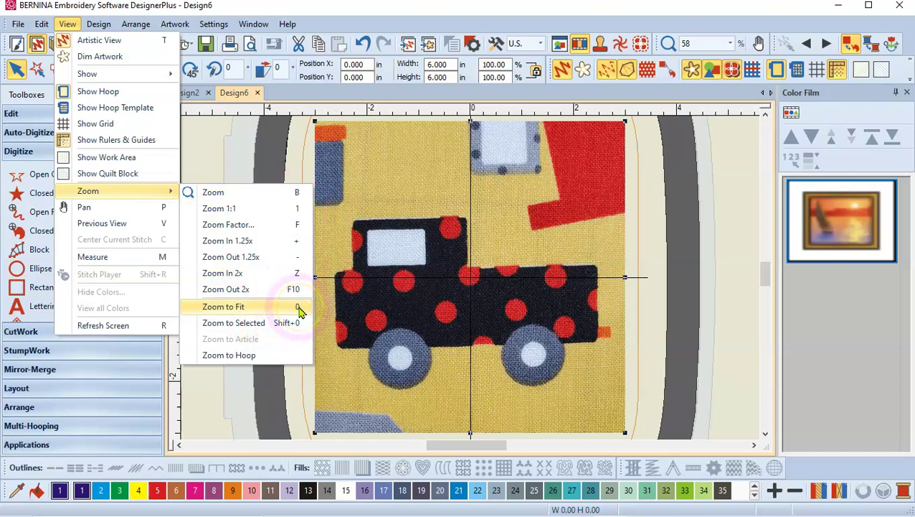
Deselect the artwork and hide the embroidery hoop
left_click(645, 242)
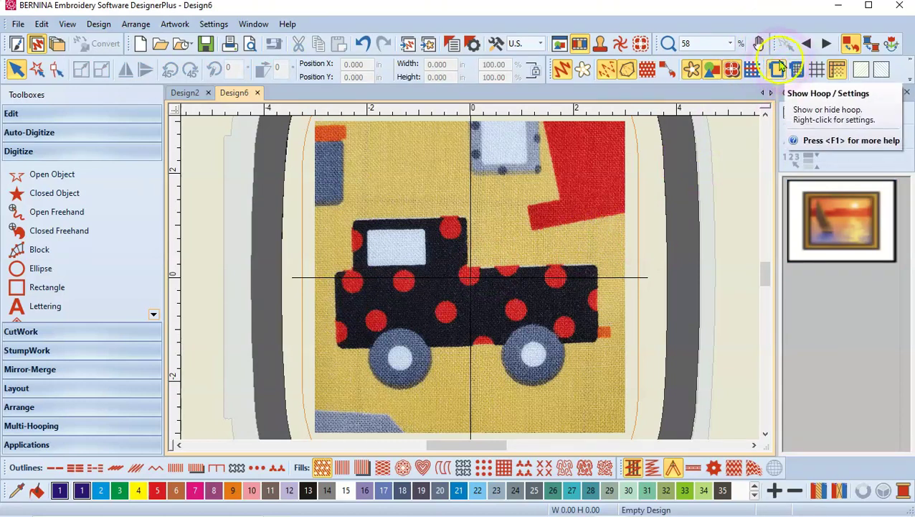
left_click(777, 69)
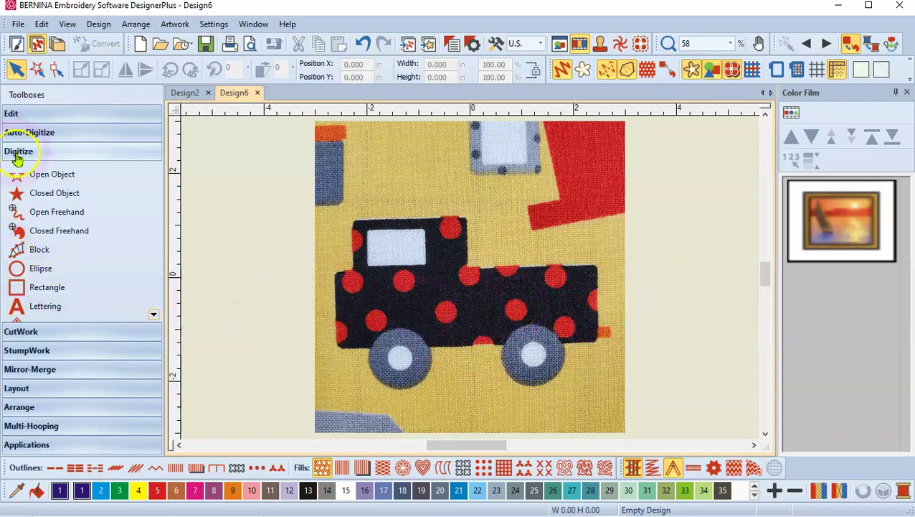
Start a Closed Object outline at the truck body's lower-left corner, curving the boundary around that corner to the body's left edge
left_click(40, 197)
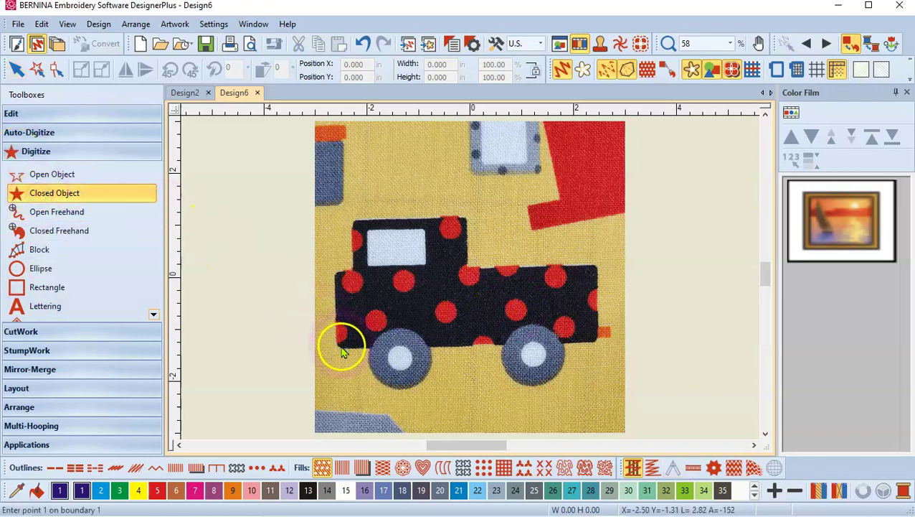
scroll(347, 350, "up", 2)
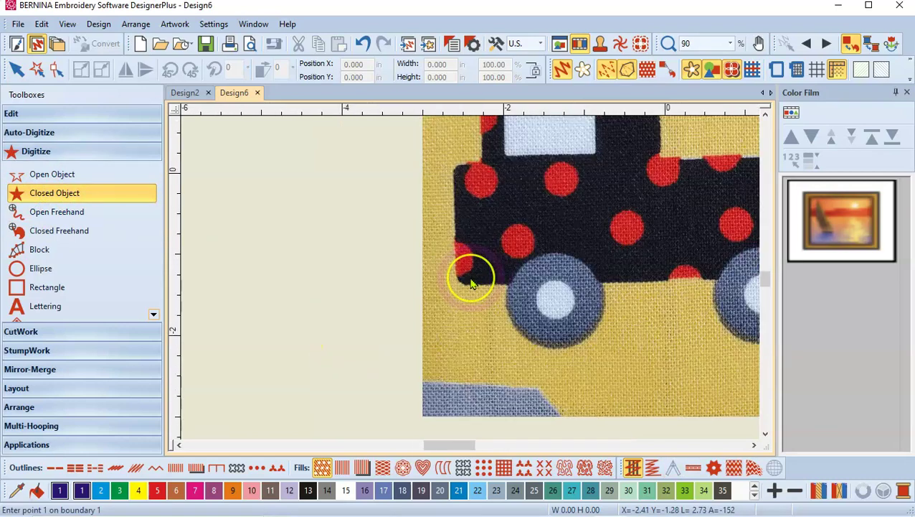
scroll(472, 284, "up", 3)
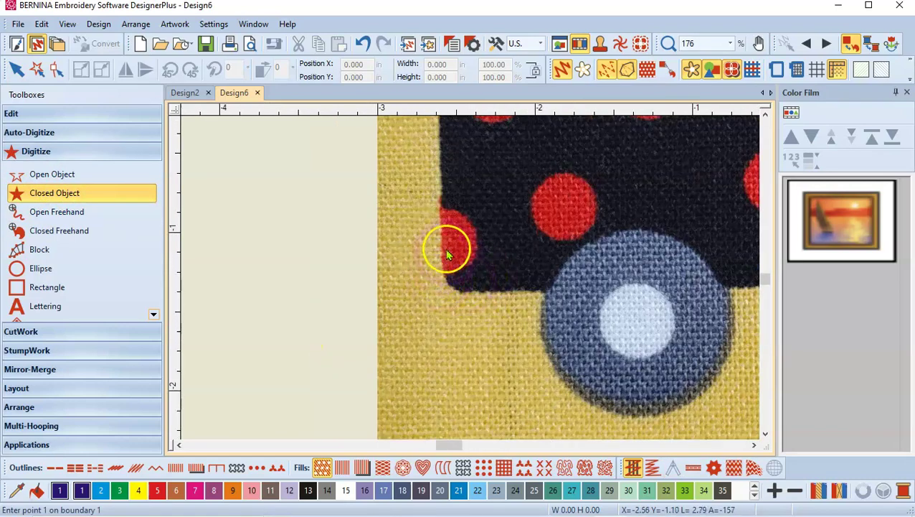
left_click(474, 292)
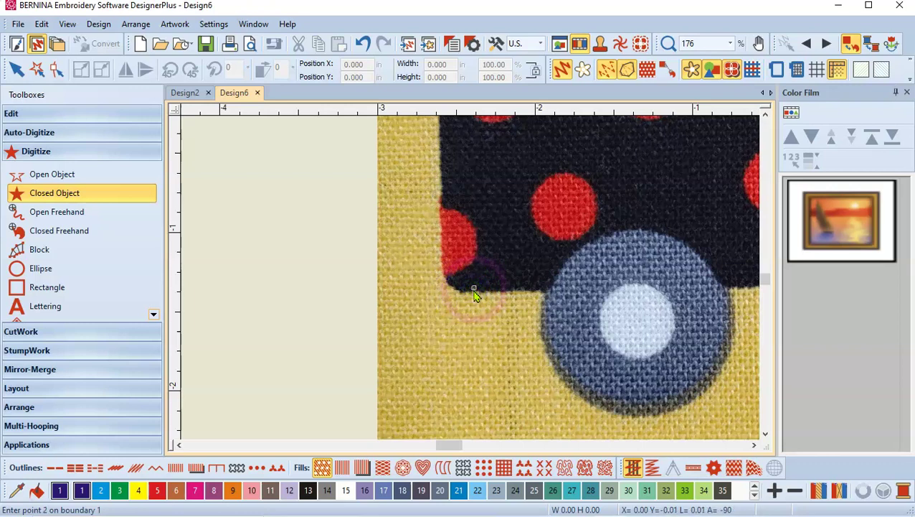
left_click(452, 285)
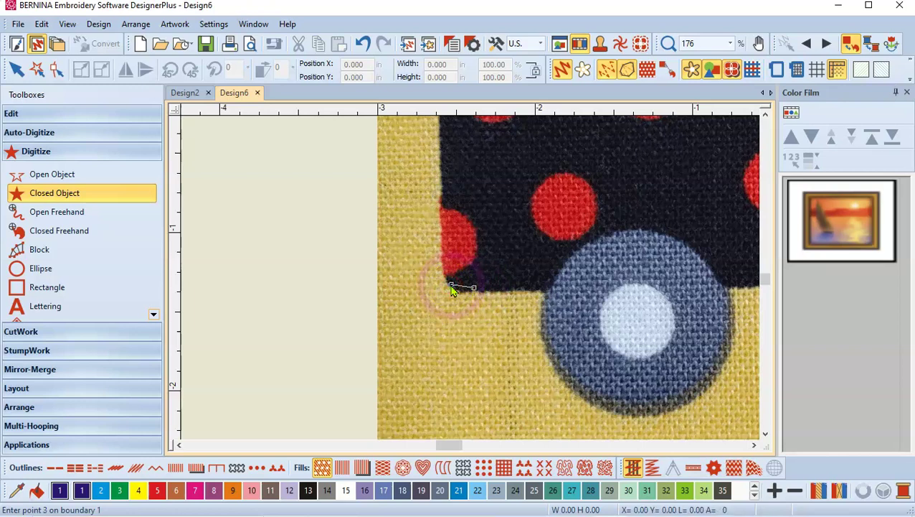
right_click(441, 263)
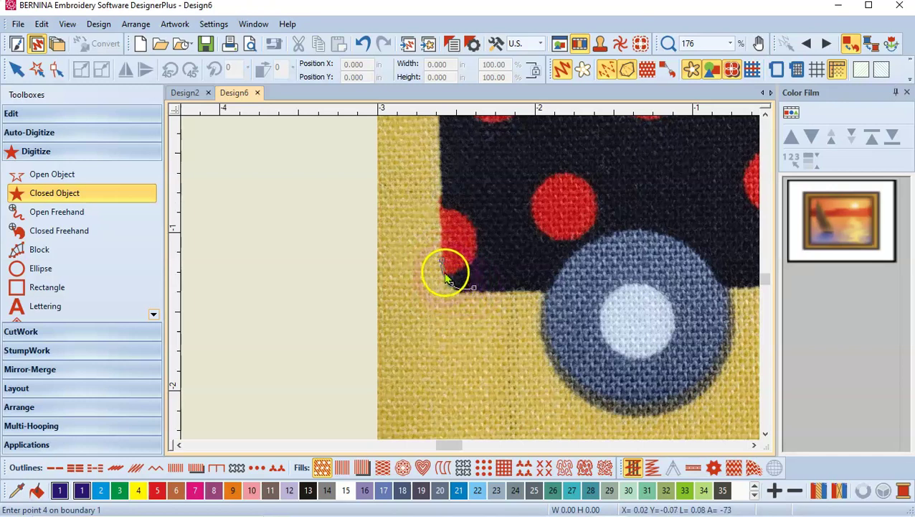
key("c")
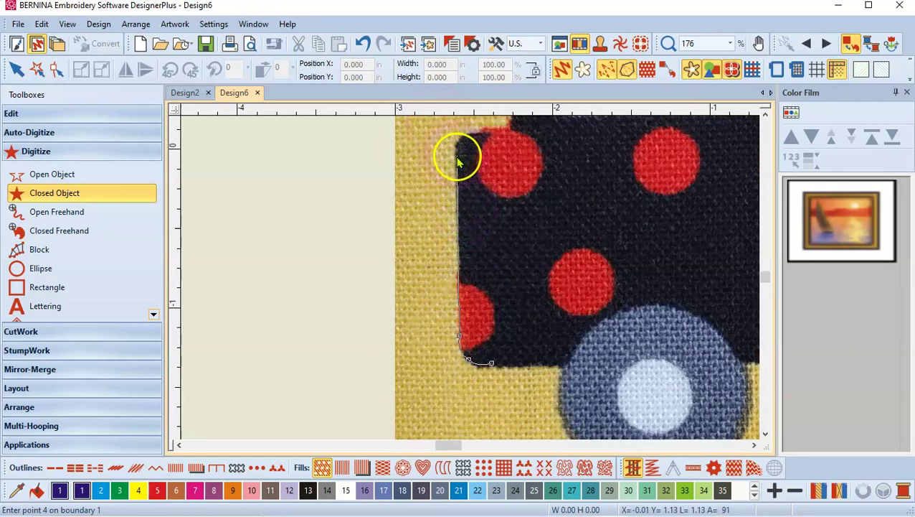
Trace the boundary up the truck's left edge, around the cab and bed, and back along the underside, and complete the filled shape
left_click(455, 152)
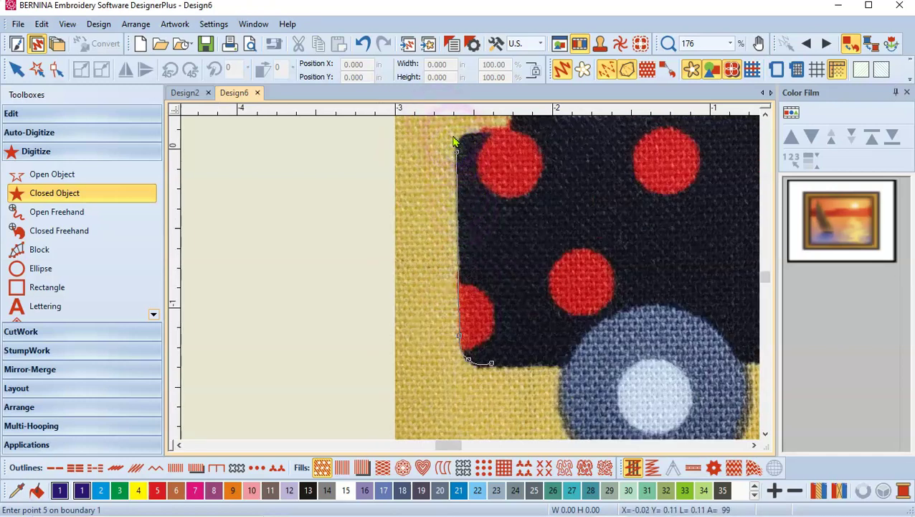
left_click(473, 140)
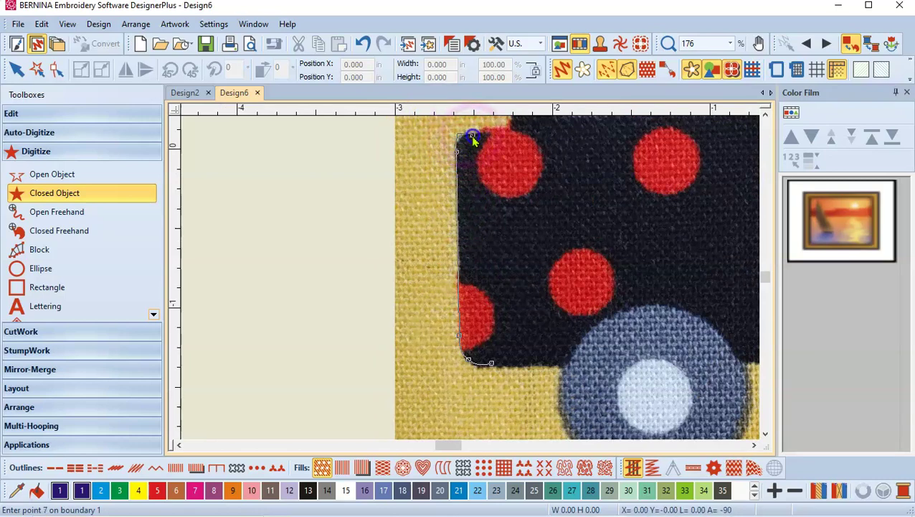
key("c")
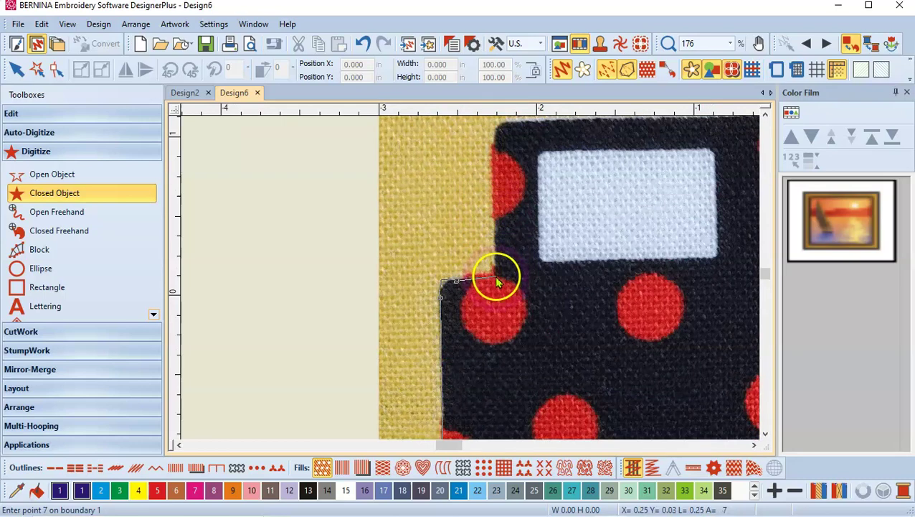
left_click(494, 155)
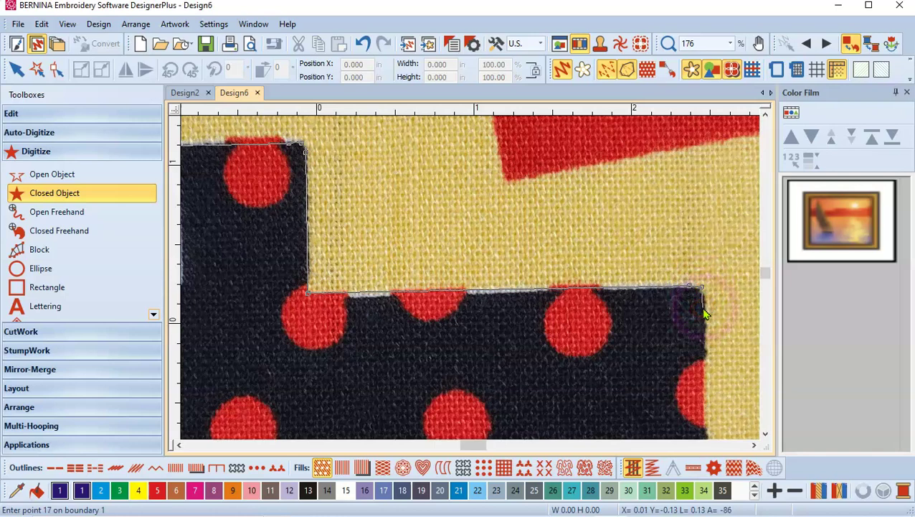
left_click(703, 289)
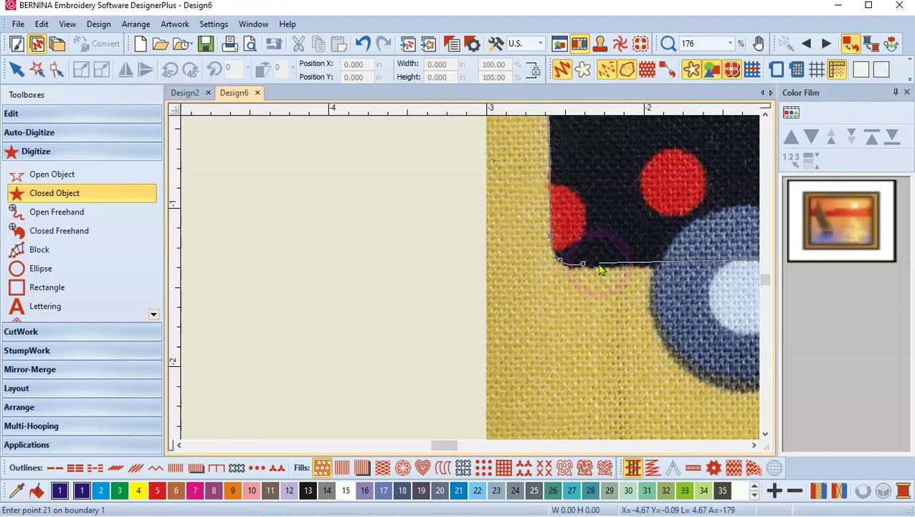
key("Return")
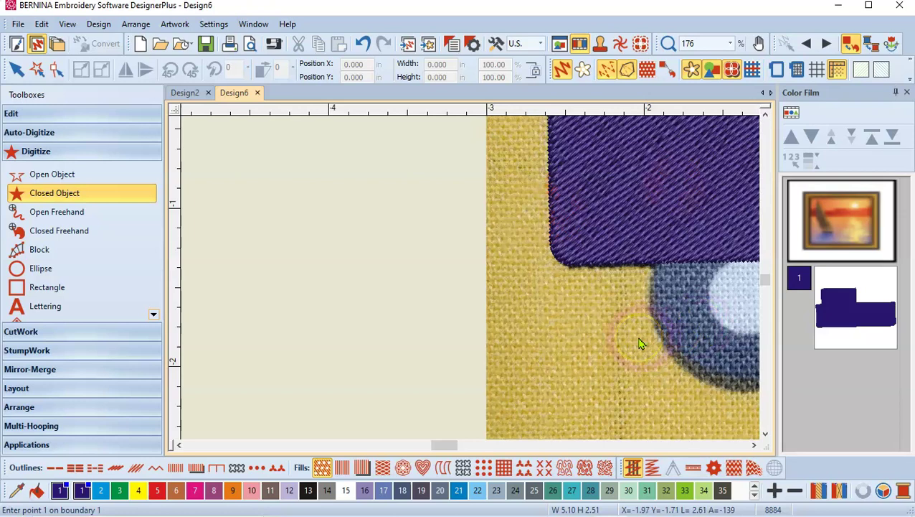
key("0")
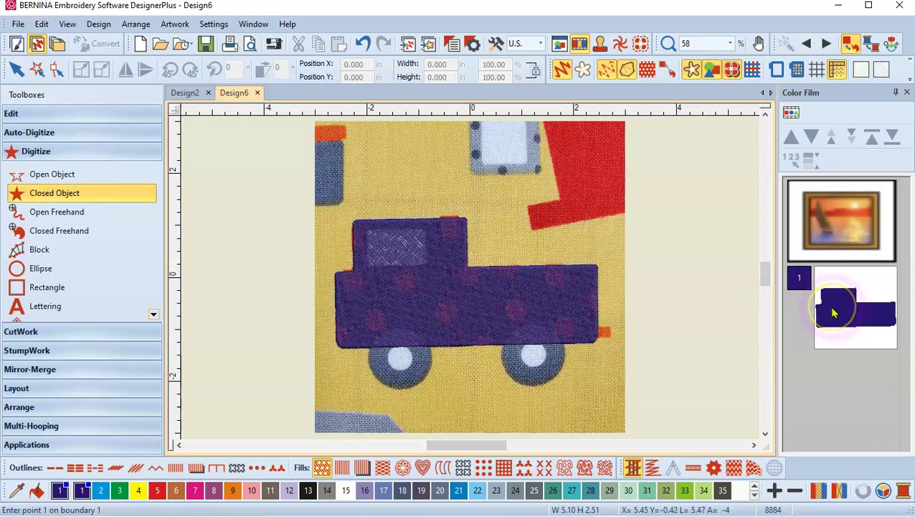
Set the fill stitch spacing of the navy truck body to 1 mm in its object properties
left_click(834, 312)
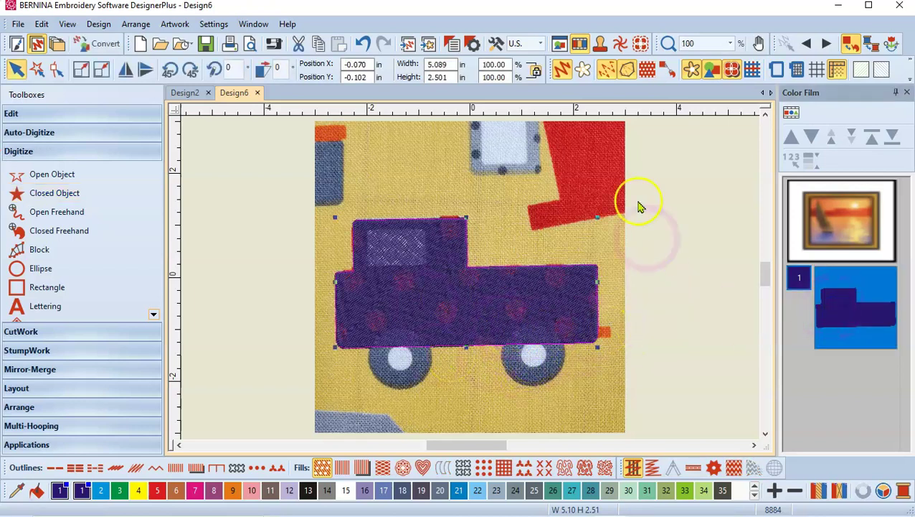
left_click(452, 46)
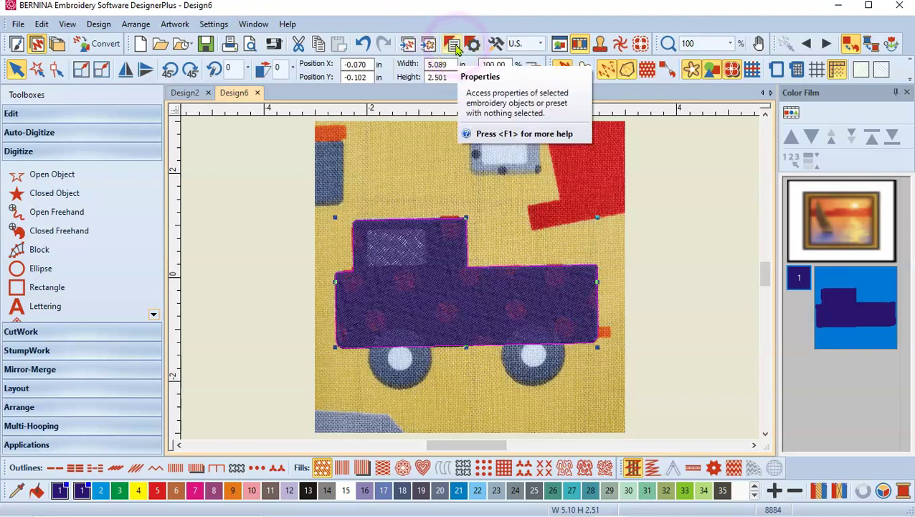
left_click(455, 45)
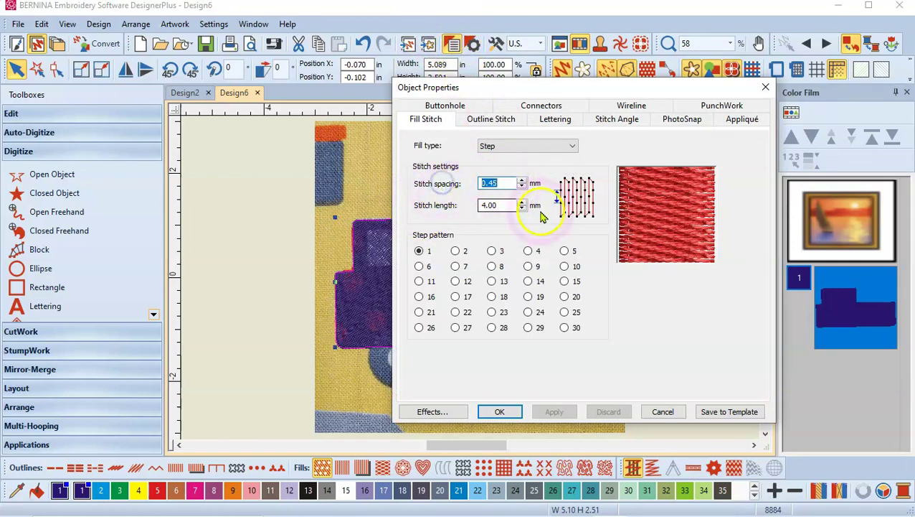
double_click(506, 184)
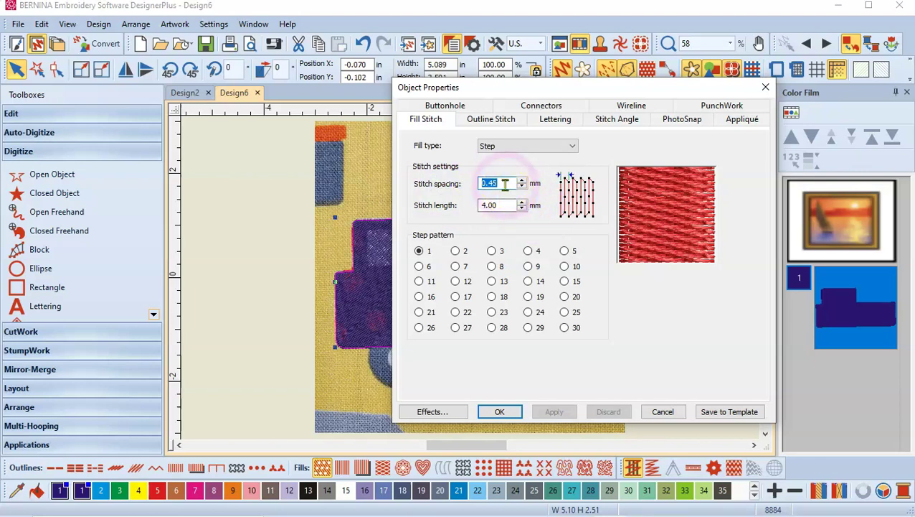
double_click(499, 188)
double_click(507, 185)
type("1")
left_click(557, 411)
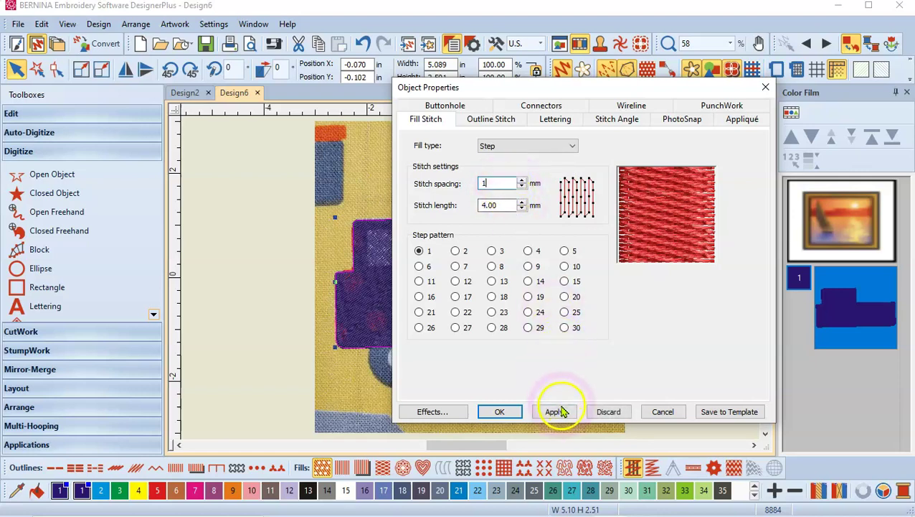
left_click(495, 411)
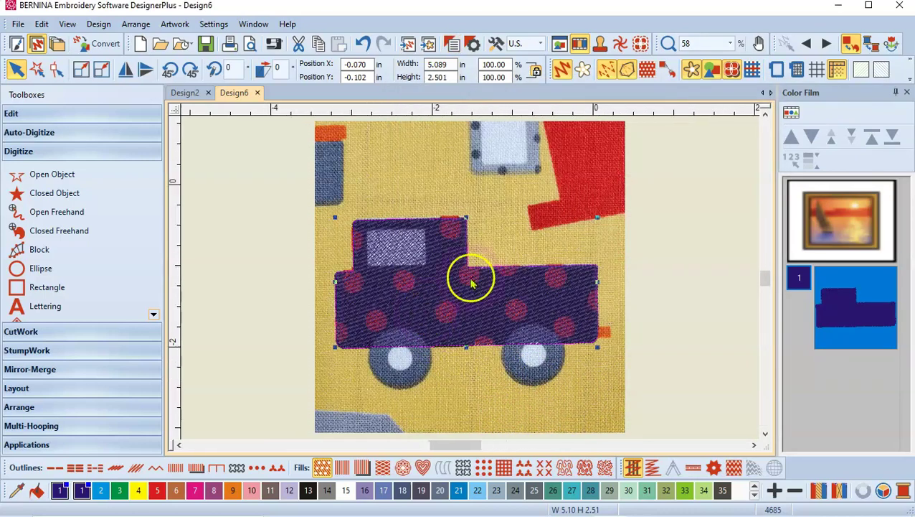
Draw a filled circle about 0.44 in across over the polka dot near the truck body's centre and recolor it red with color 5
scroll(470, 271, "up", 3)
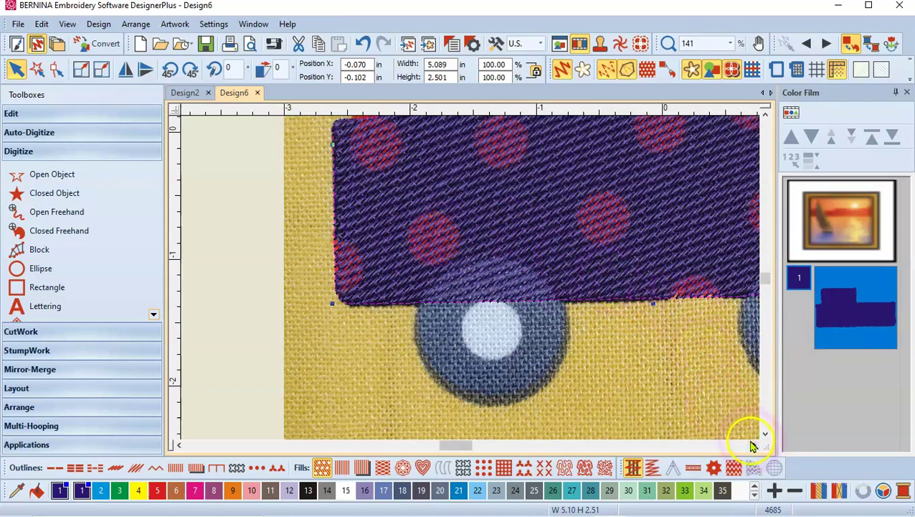
left_click(753, 444)
left_click(753, 444)
left_click(754, 444)
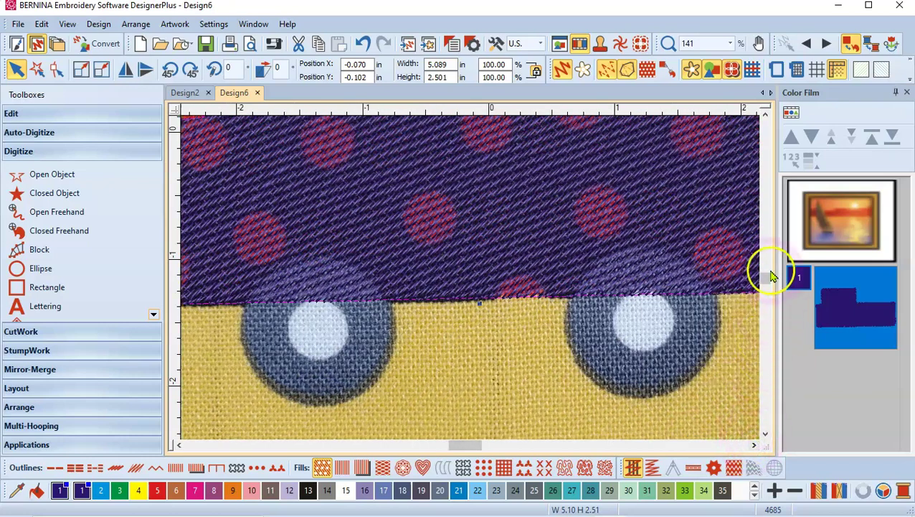
left_click(764, 269)
left_click(765, 276)
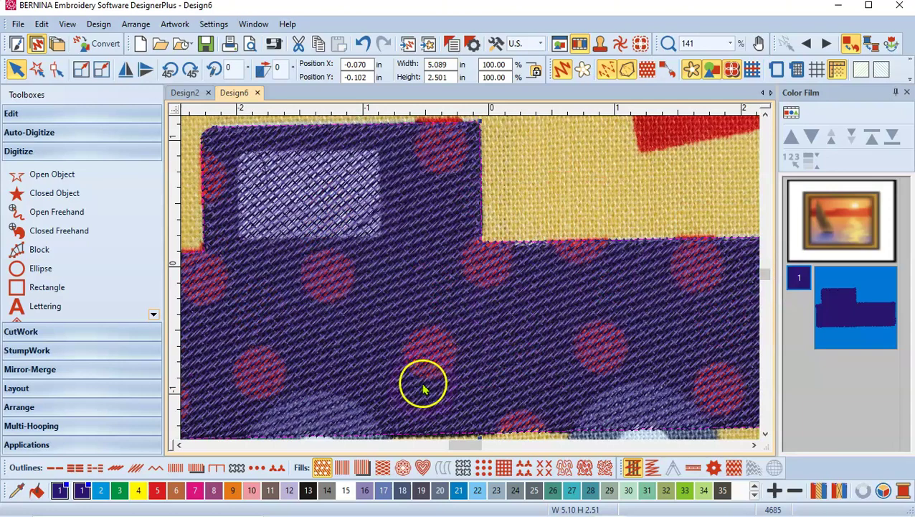
left_click(34, 273)
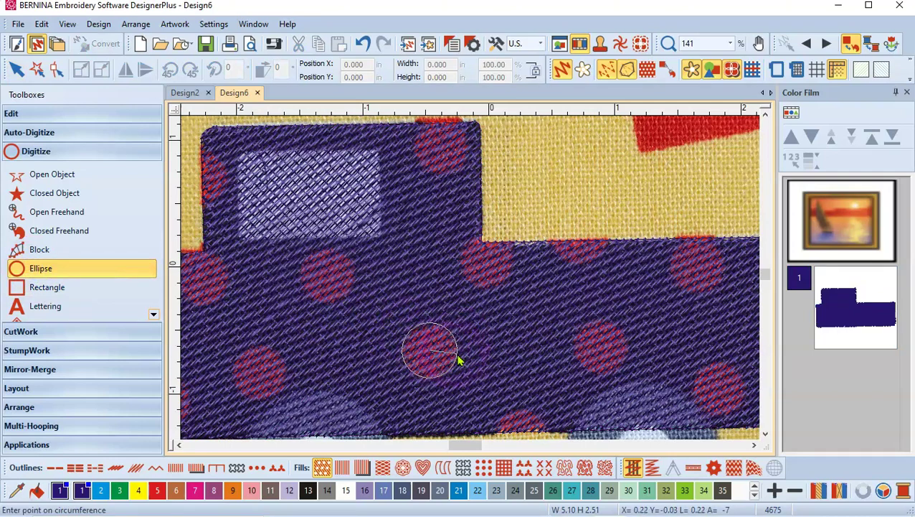
left_click(459, 361)
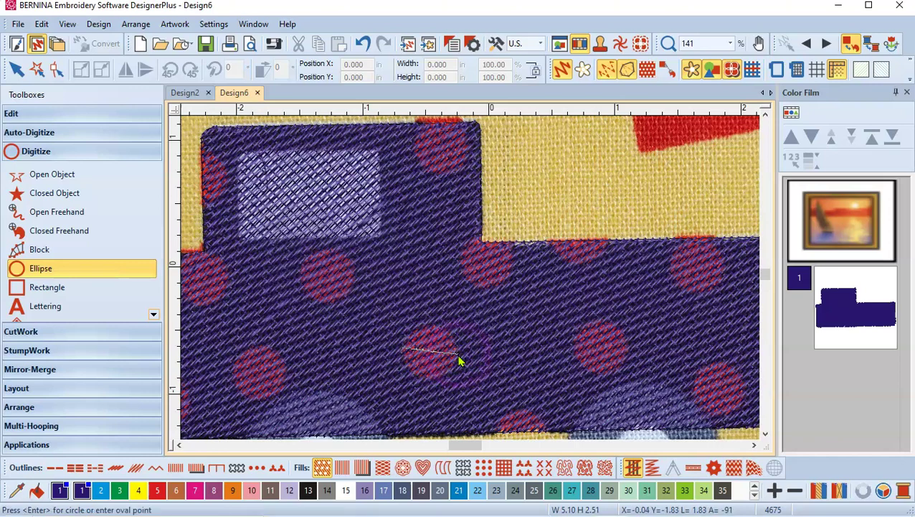
key("Return")
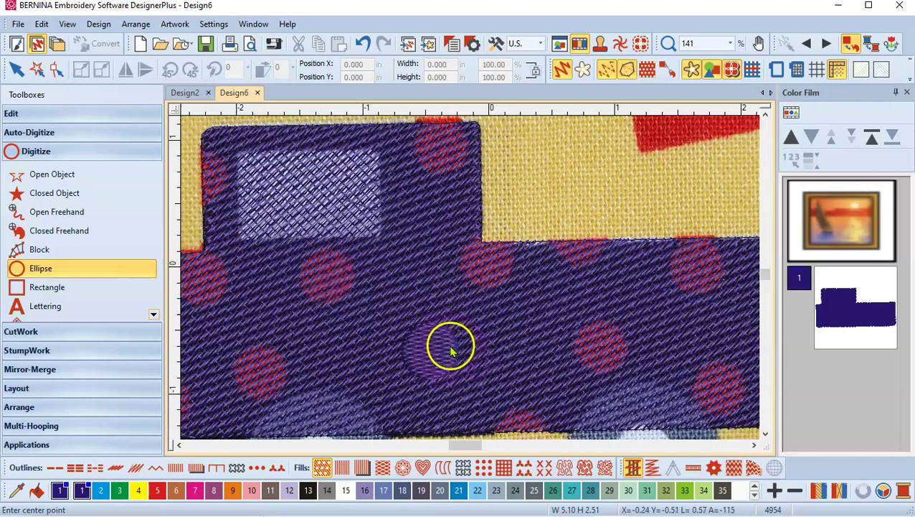
left_click(16, 68)
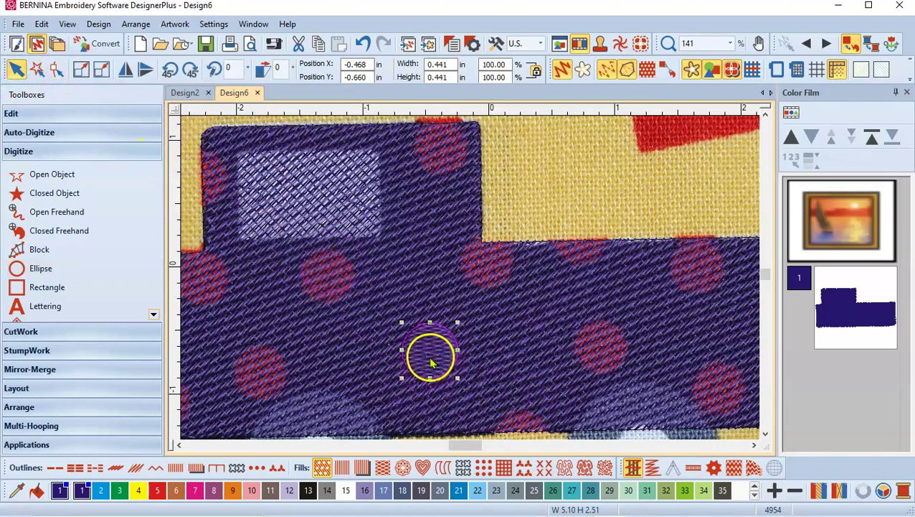
left_click(157, 491)
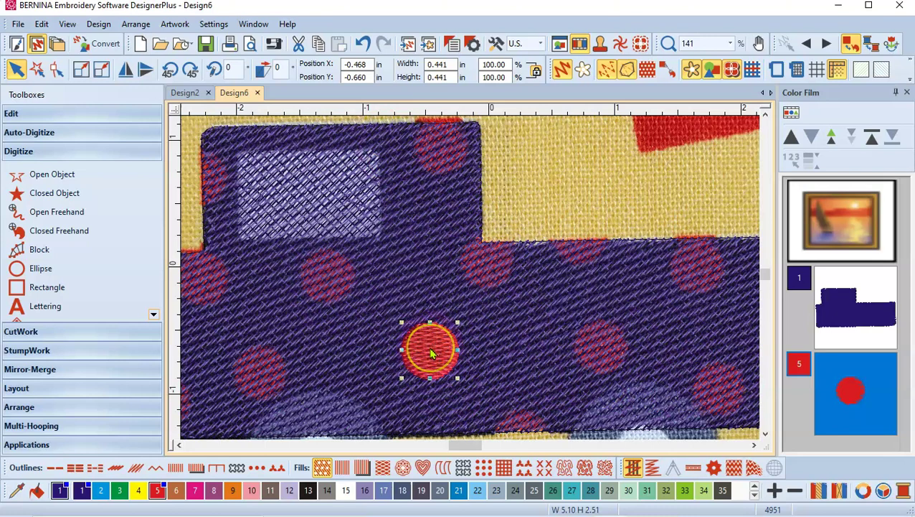
Place copies of the red circle over the five polka dots on the truck bed and its upper edge
left_click_drag(530, 355, 486, 258)
left_click_drag(597, 352, 580, 238)
left_click_drag(597, 351, 714, 404)
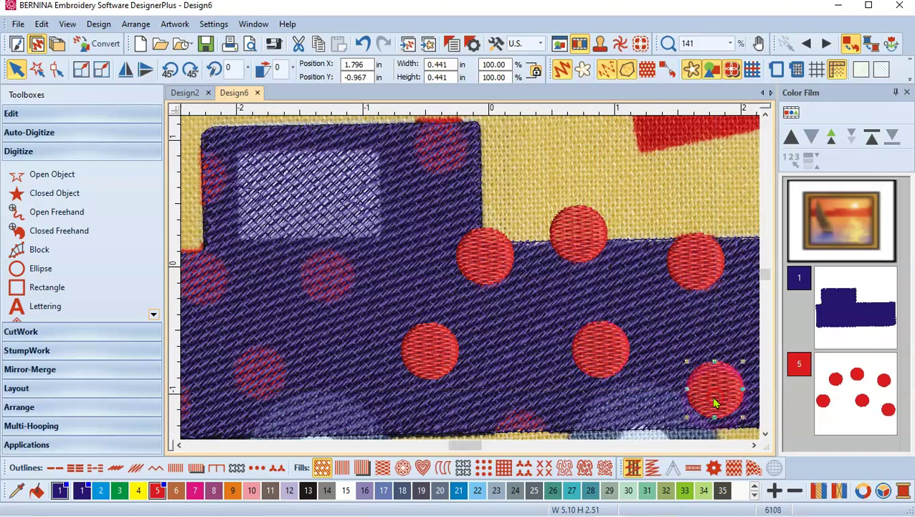
Place copies of the red circle over the remaining polka dots on the cab, hood and front edge of the truck
left_click_drag(440, 336, 328, 281)
left_click_drag(439, 359, 259, 374)
left_click_drag(431, 349, 437, 143)
left_click_drag(419, 351, 320, 212)
left_click_drag(448, 311, 463, 285)
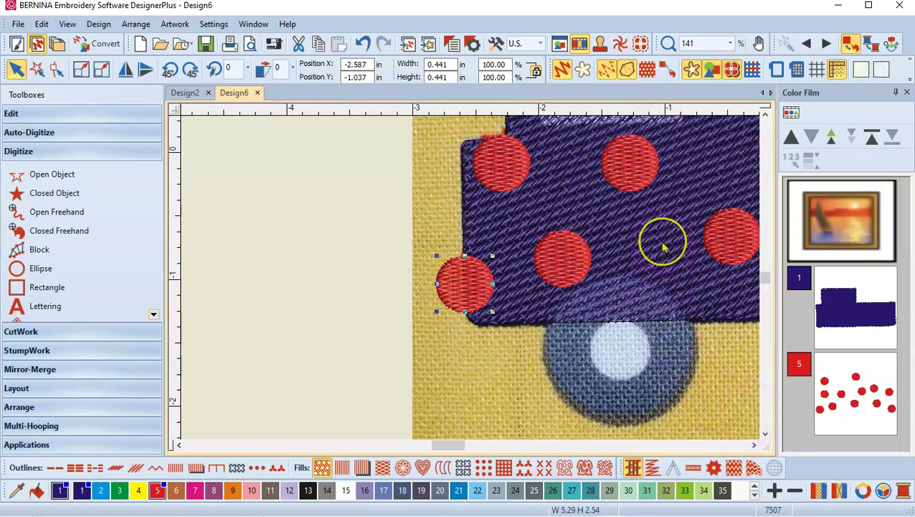
Place copies of the red circle over the polka dots on the truck's underside and rear edge
scroll(663, 248, "down", 1)
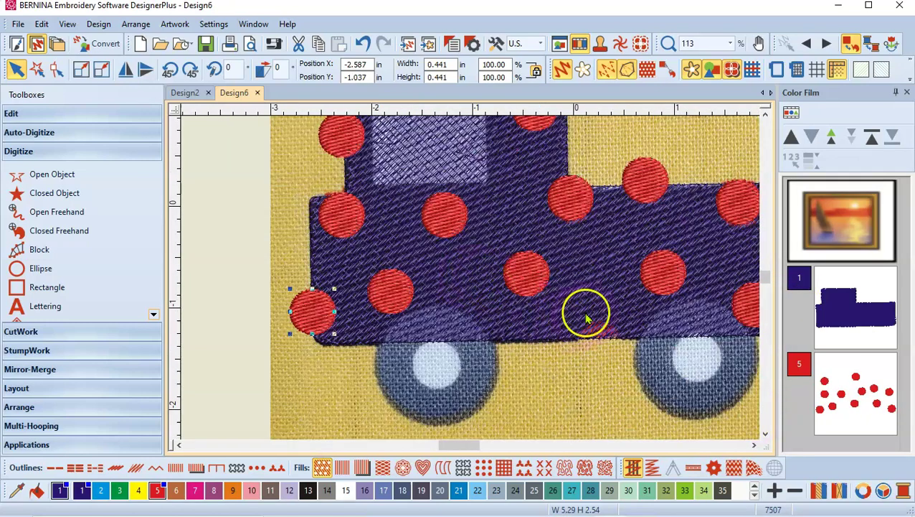
left_click_drag(666, 267, 600, 336)
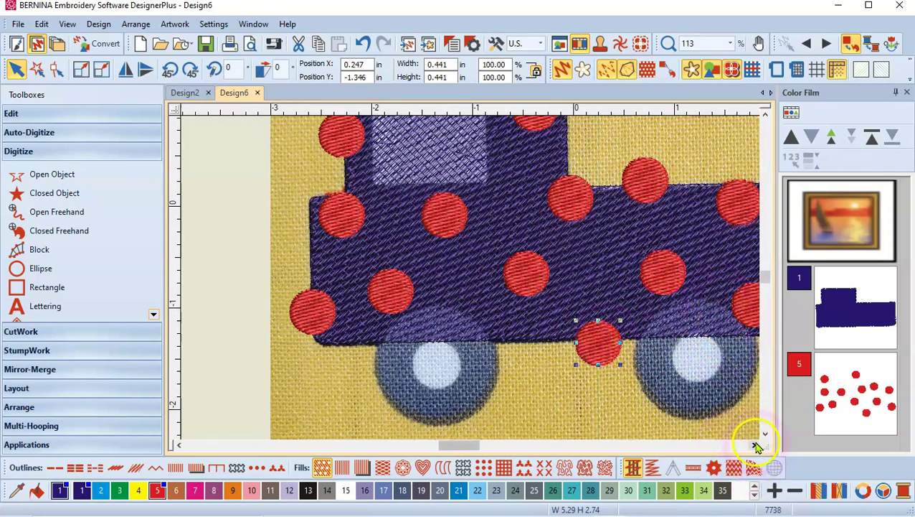
left_click(754, 444)
left_click(754, 444)
left_click_drag(630, 301, 704, 248)
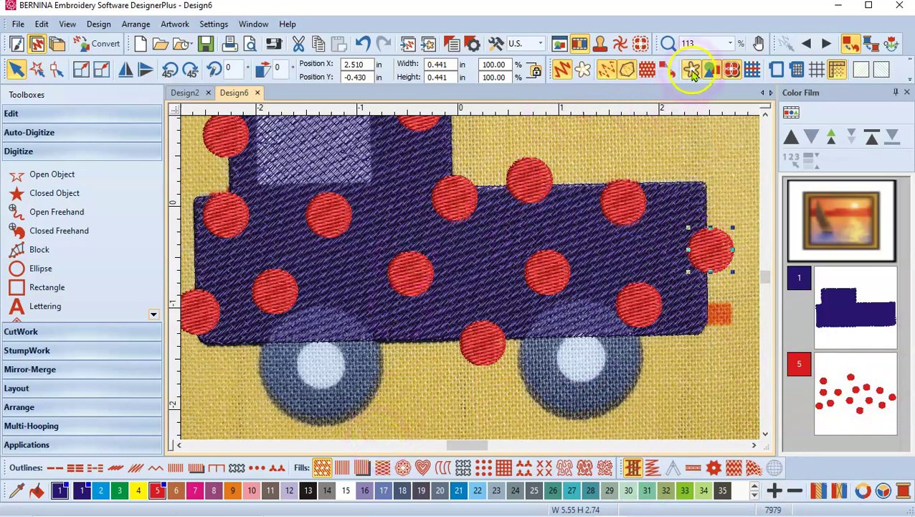
Hide the bitmap artwork behind the embroidery objects
scroll(463, 445, "left", 1)
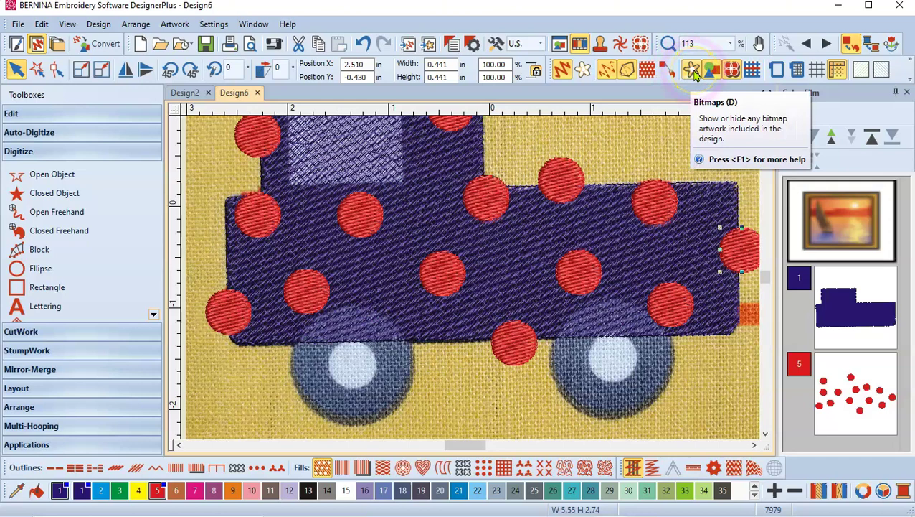
left_click(694, 74)
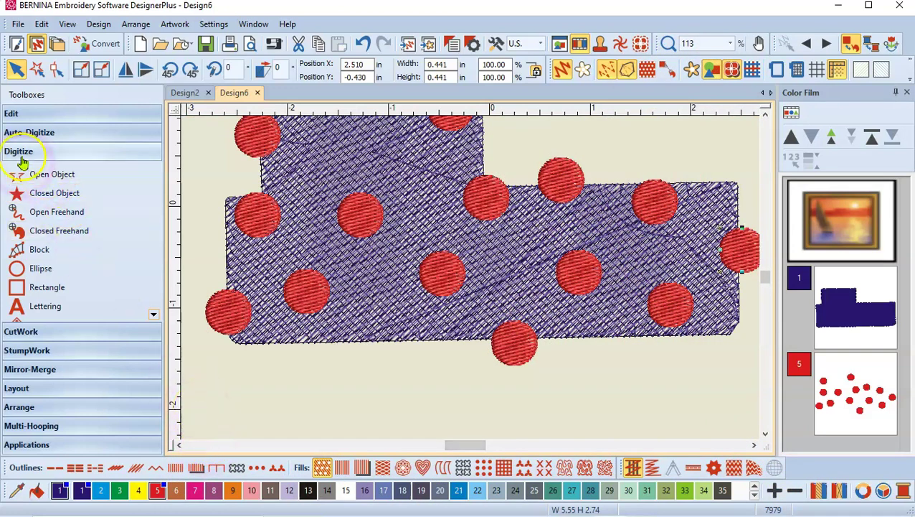
Look through the editing tools for the Knife tool
left_click(15, 118)
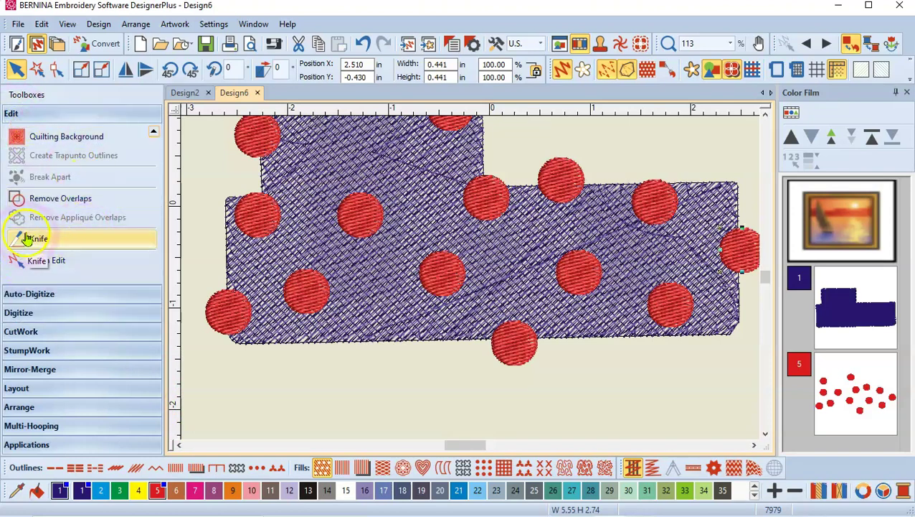
left_click(154, 132)
left_click(154, 132)
left_click(154, 132)
left_click(155, 132)
left_click(155, 132)
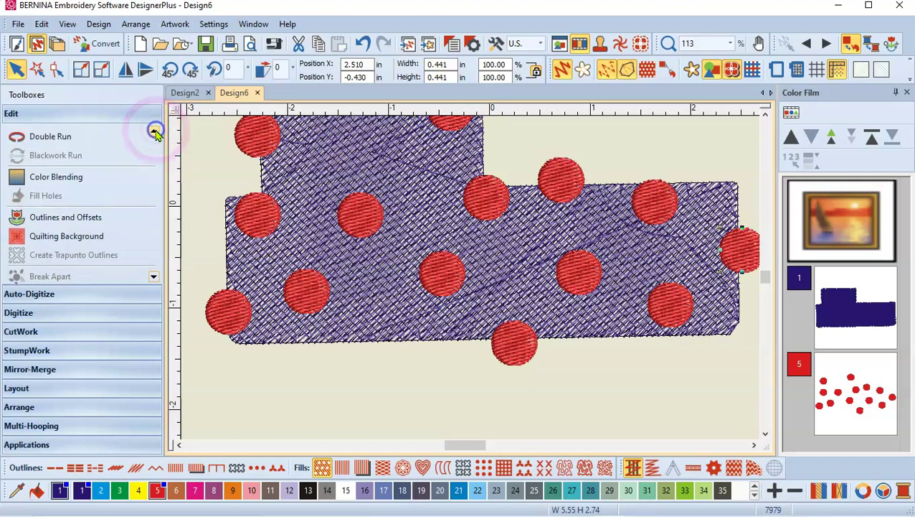
left_click(155, 278)
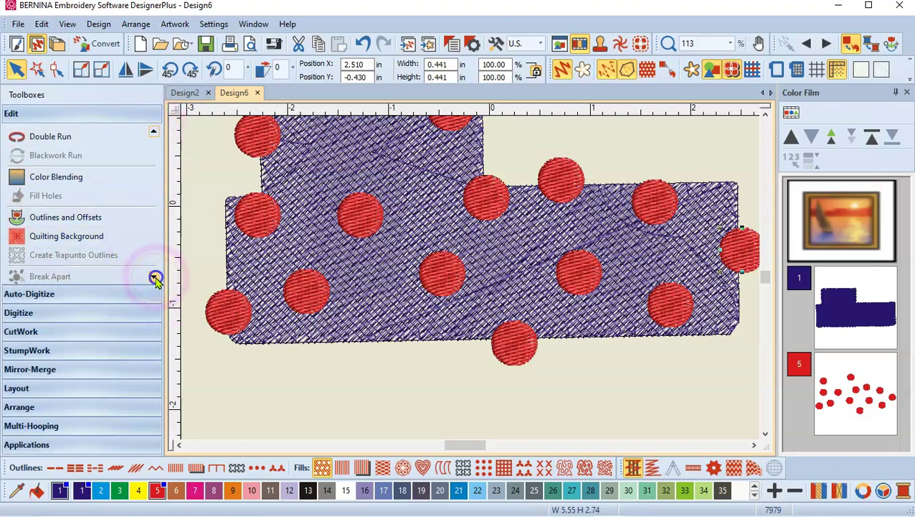
left_click(155, 278)
left_click(155, 278)
left_click(155, 279)
left_click(155, 279)
left_click(155, 278)
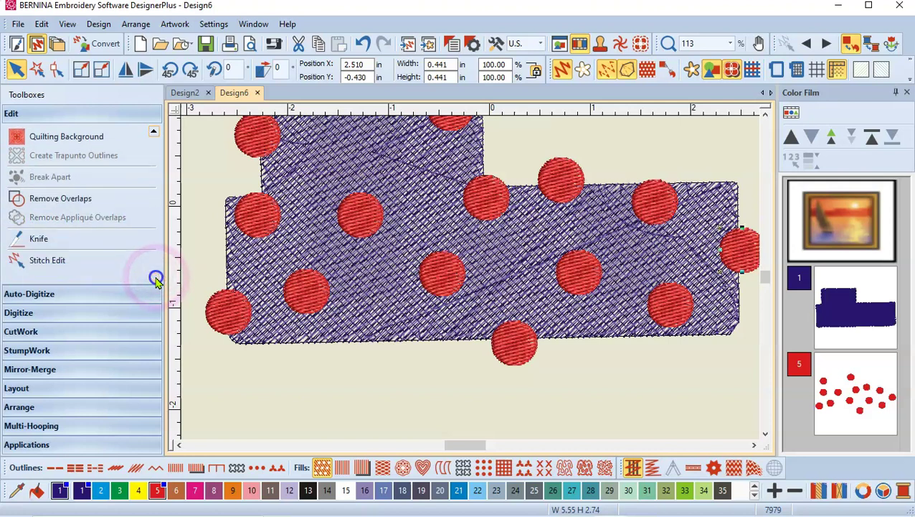
left_click(38, 244)
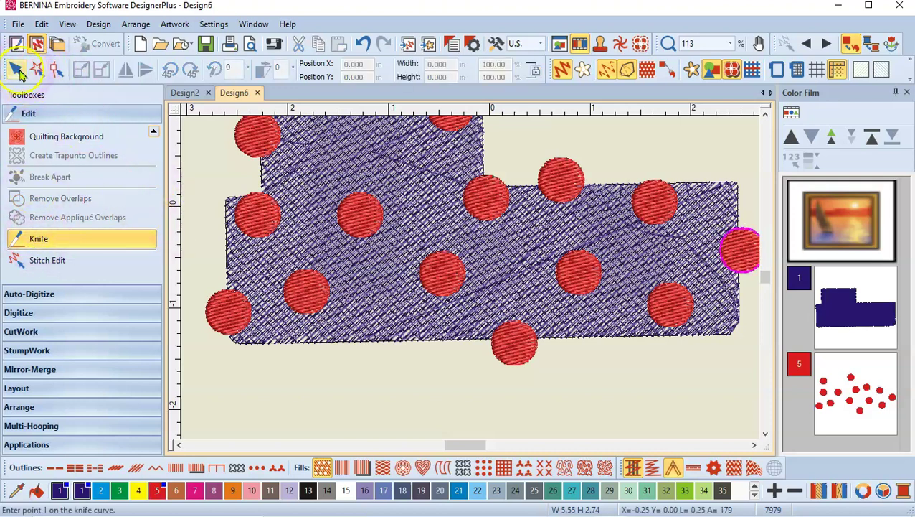
left_click(19, 71)
Split the red circle at the truck's lower-left edge with a Knife line along the body outline
left_click(228, 310)
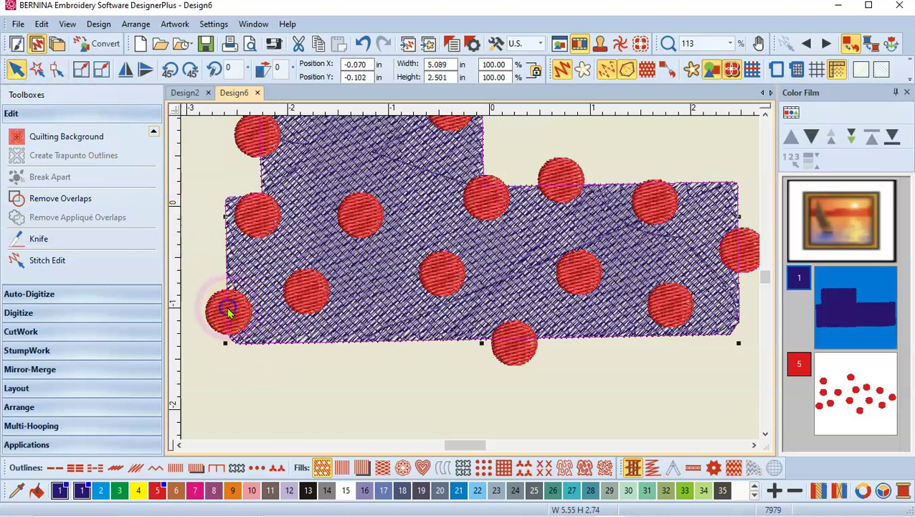
scroll(221, 302, "up", 3)
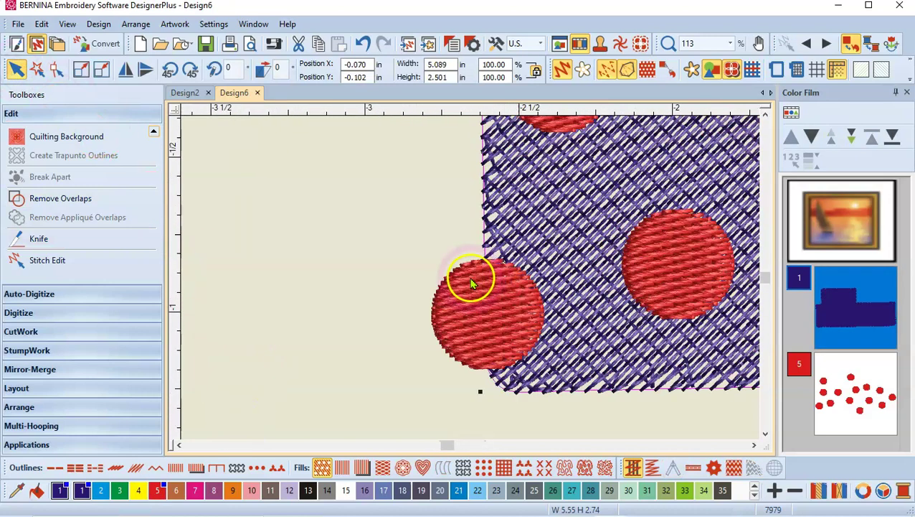
left_click(441, 312)
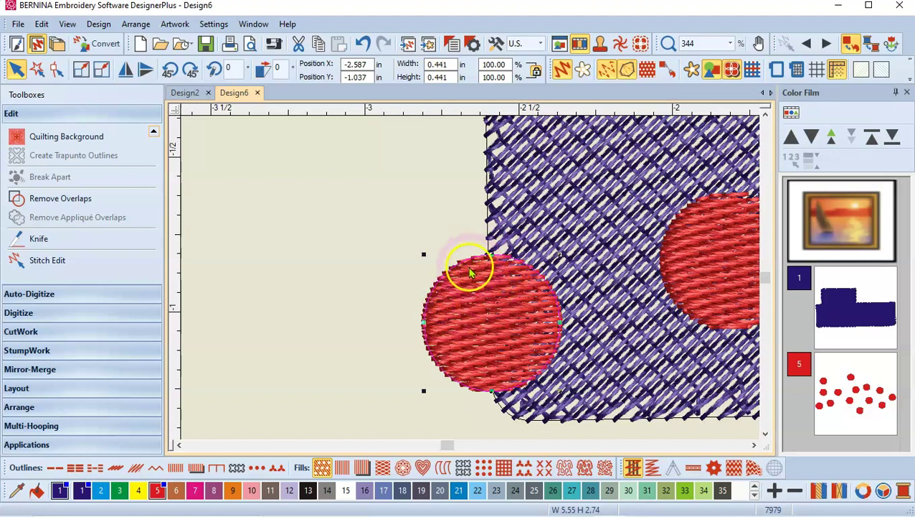
left_click(32, 243)
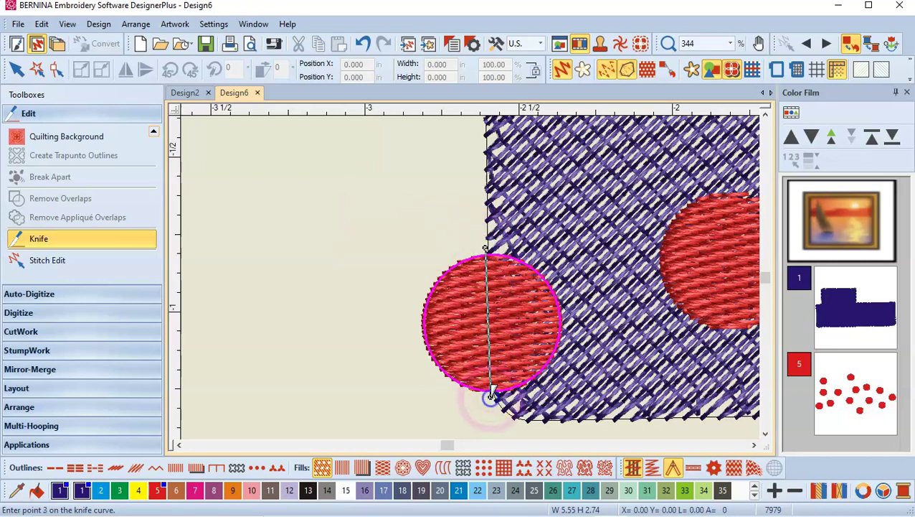
key("Return")
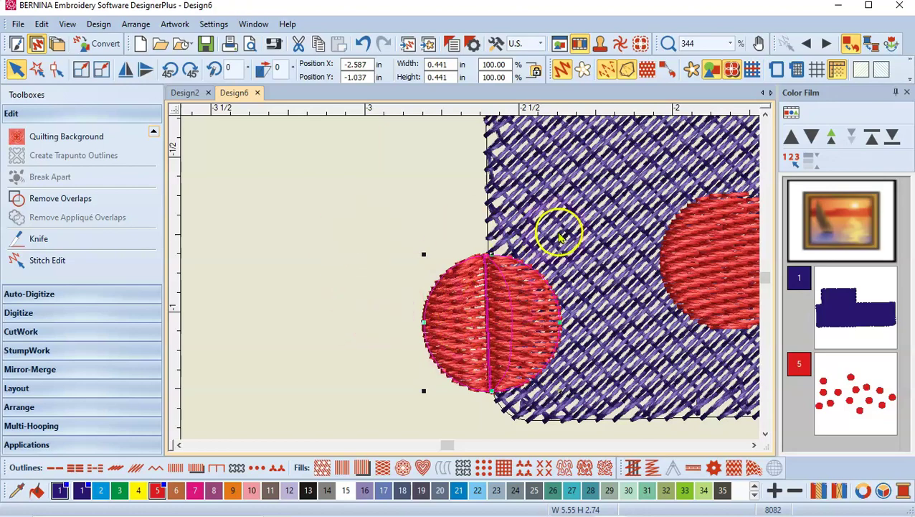
Split the red circle overhanging the cab's left edge with a Knife line along the body outline
scroll(387, 142, "down", 5)
scroll(473, 281, "down", 2)
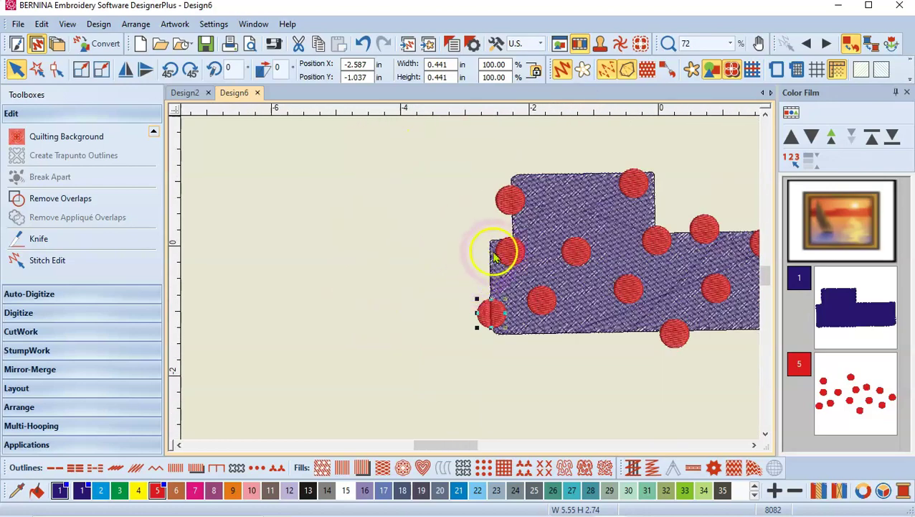
scroll(504, 210, "up", 6)
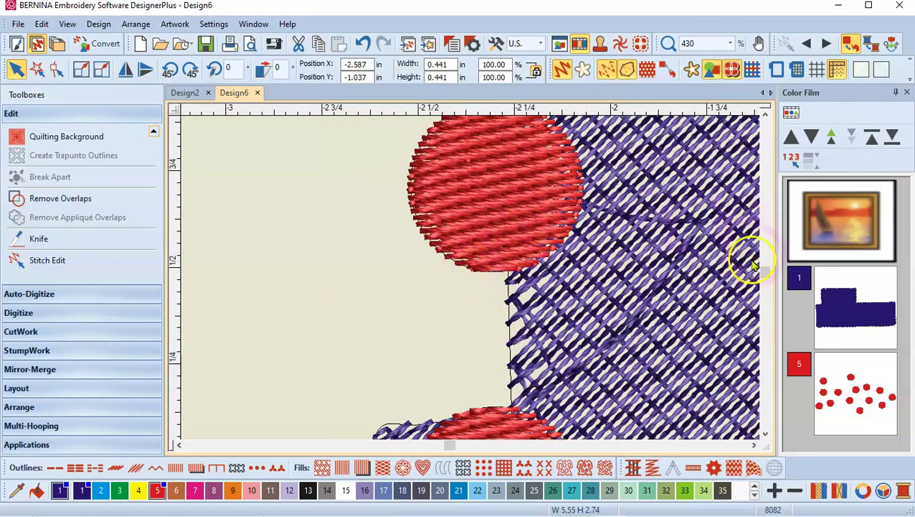
left_click_drag(766, 279, 762, 266)
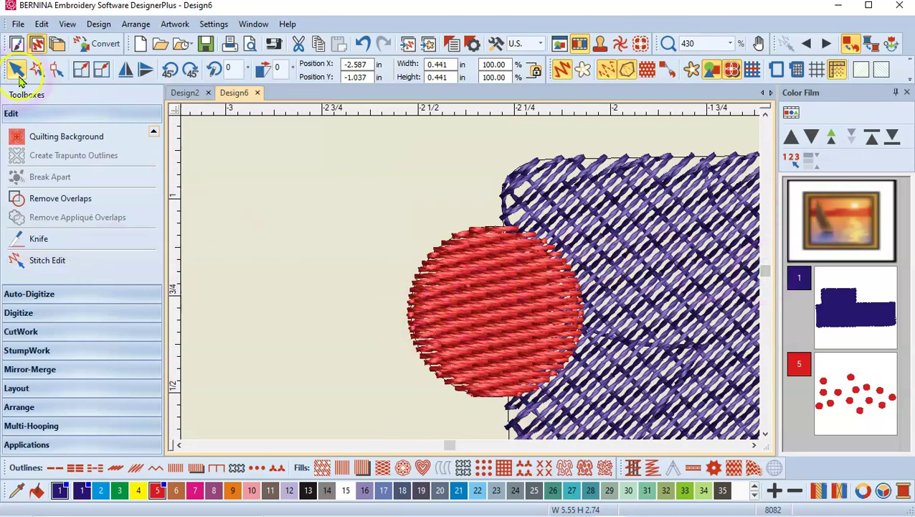
left_click(434, 290)
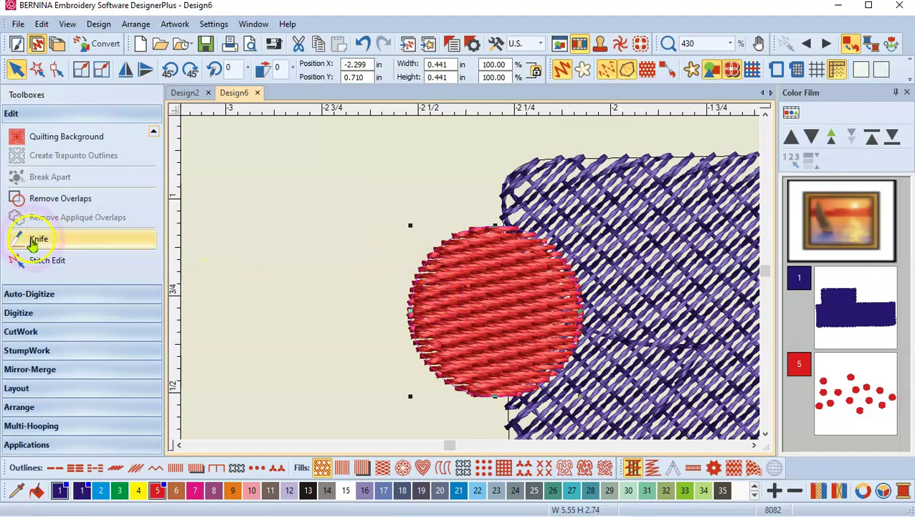
left_click(36, 238)
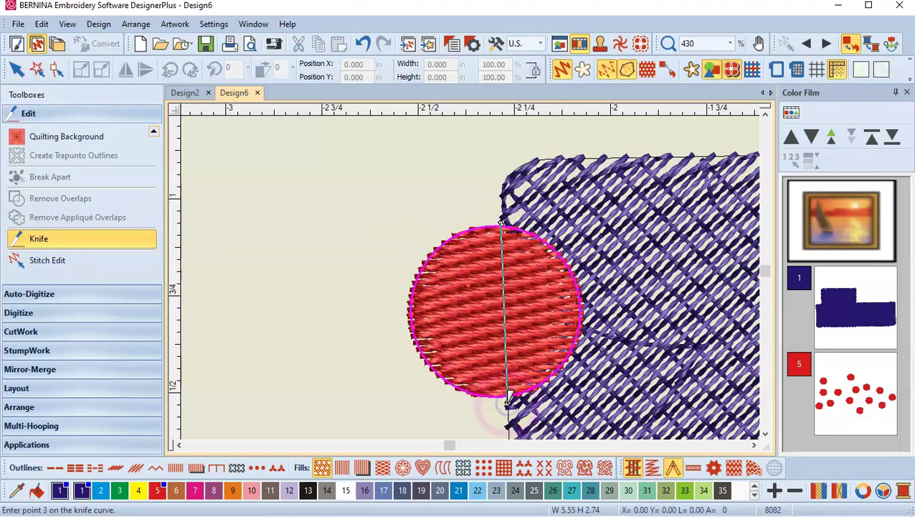
key("Return")
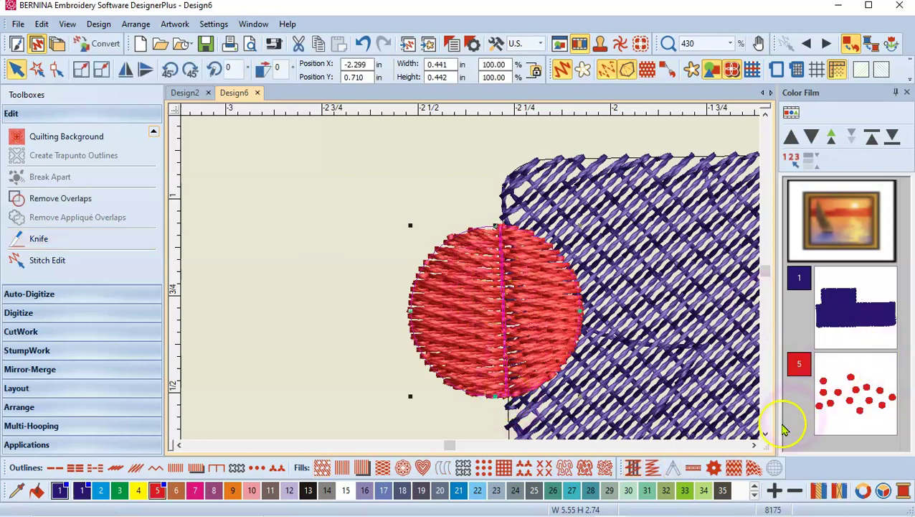
Split the red circle below the cab's left edge with a Knife line following the stepped corner of the body outline
left_click(766, 438)
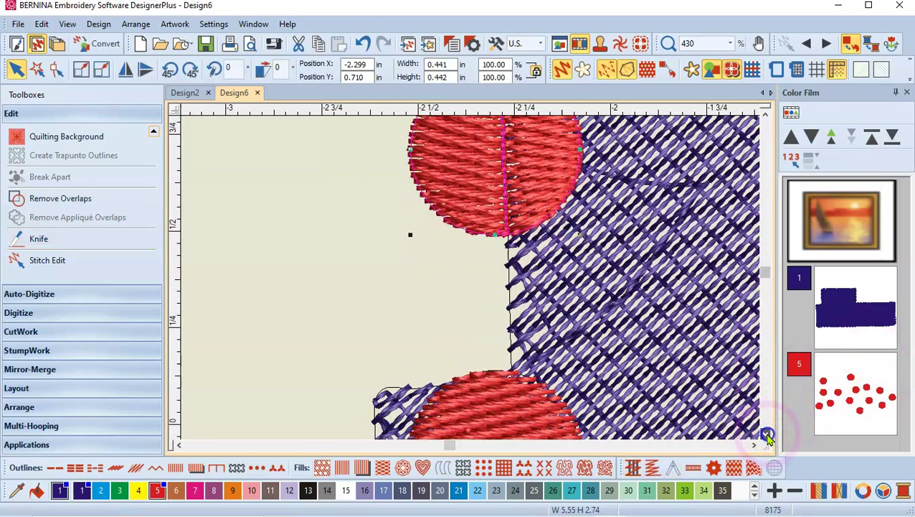
left_click(766, 438)
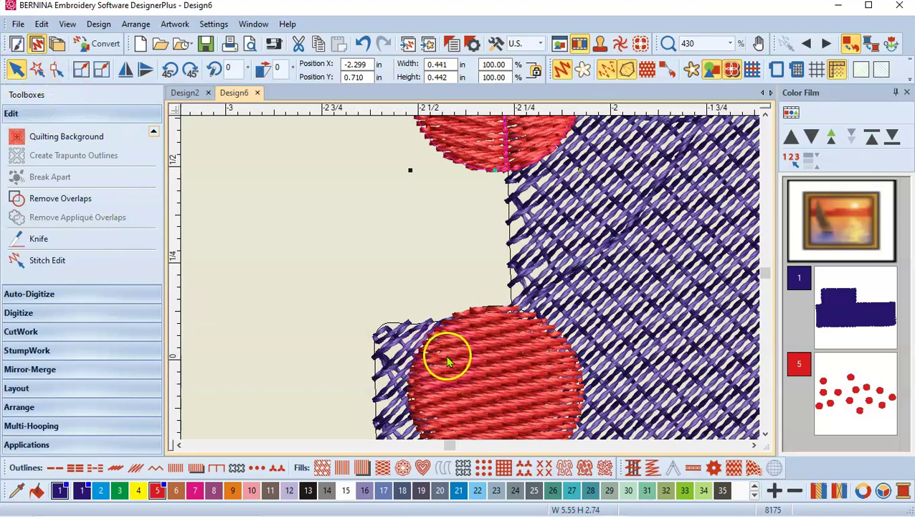
left_click(29, 239)
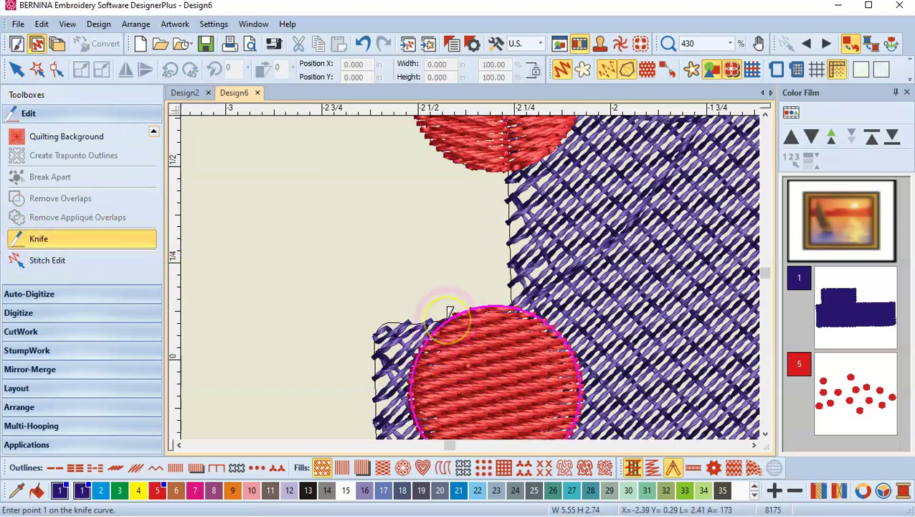
left_click(506, 312)
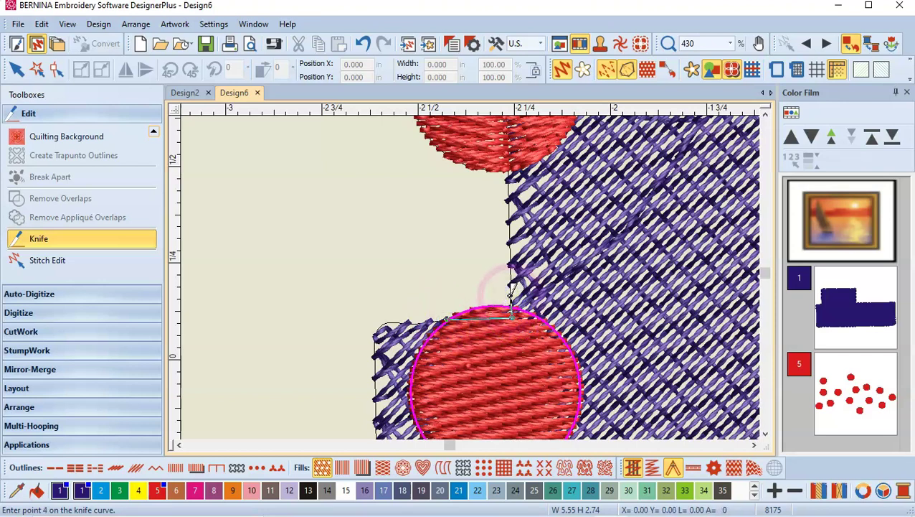
key("Return")
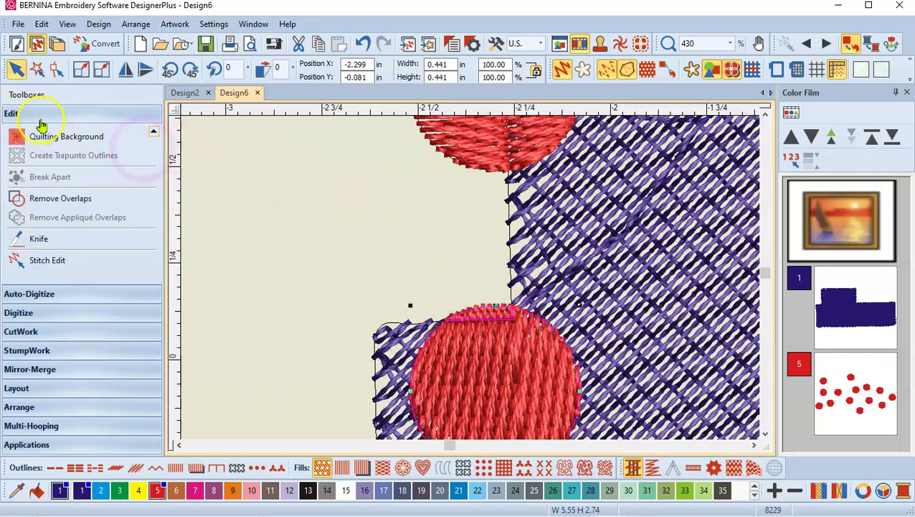
Delete the cut-off sliver of that circle lying outside the stepped corner
left_click(431, 270)
left_click(497, 318)
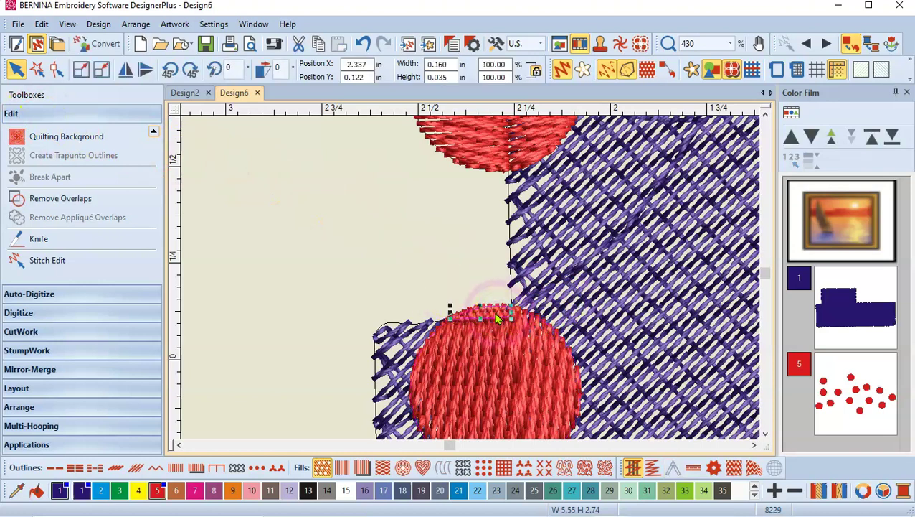
key("Delete")
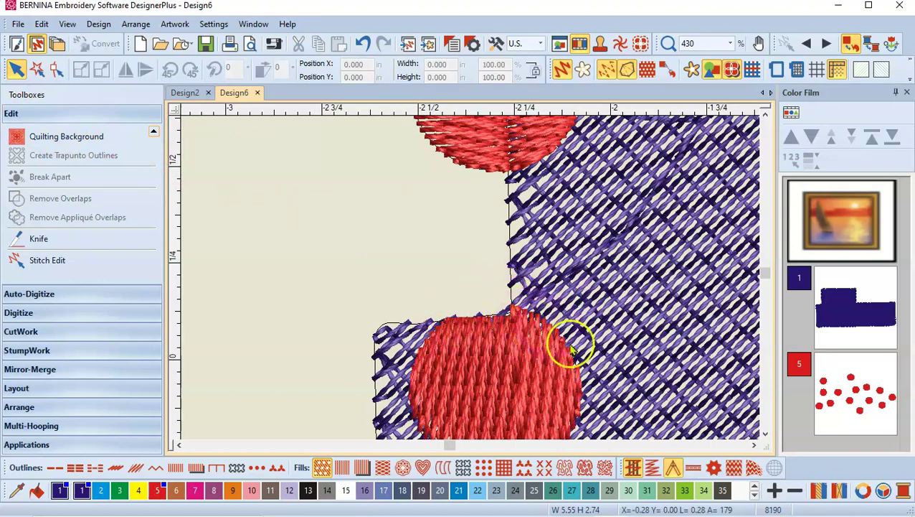
Split the red circle overhanging the cab roof with a Knife line along the roof edge
left_click(755, 446)
left_click(756, 446)
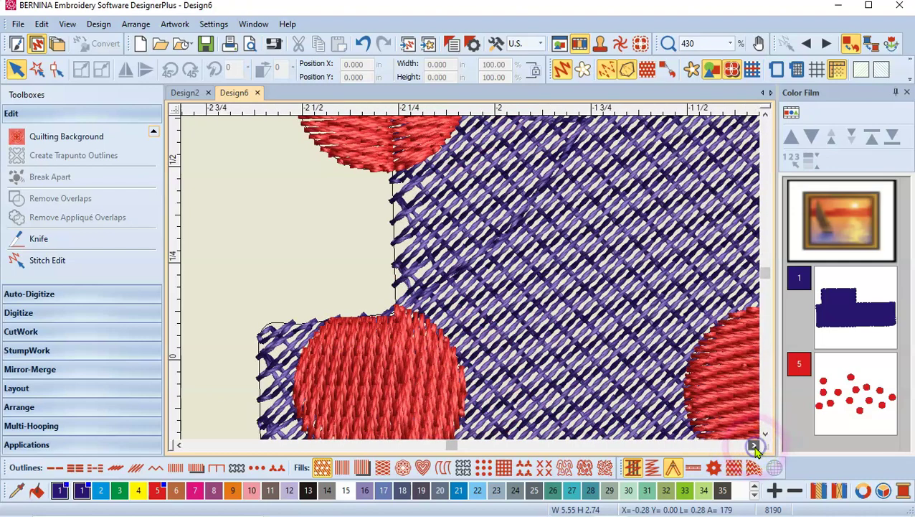
left_click(756, 445)
scroll(470, 276, "down", 2)
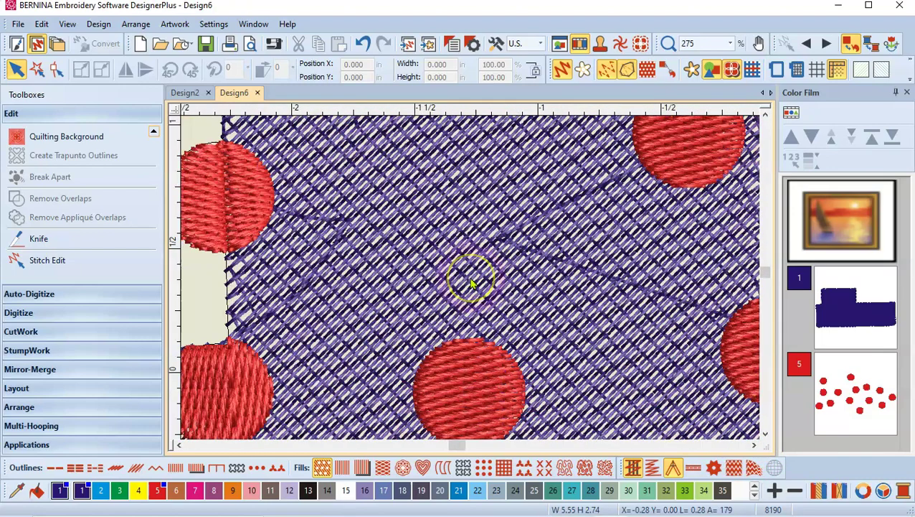
scroll(470, 283, "down", 2)
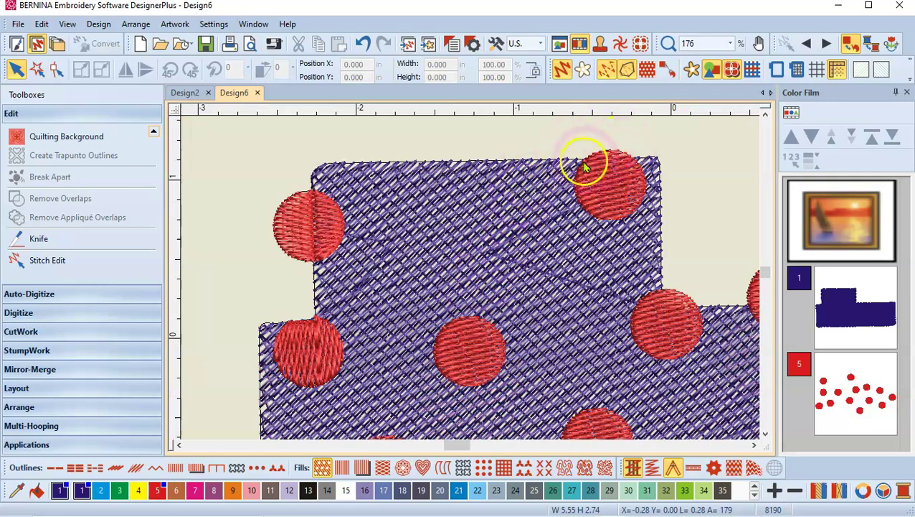
left_click(604, 188)
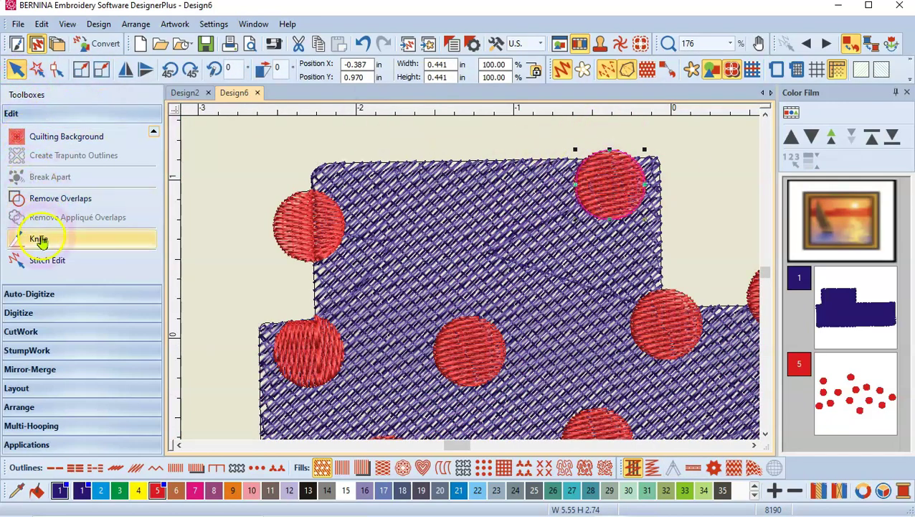
left_click(43, 238)
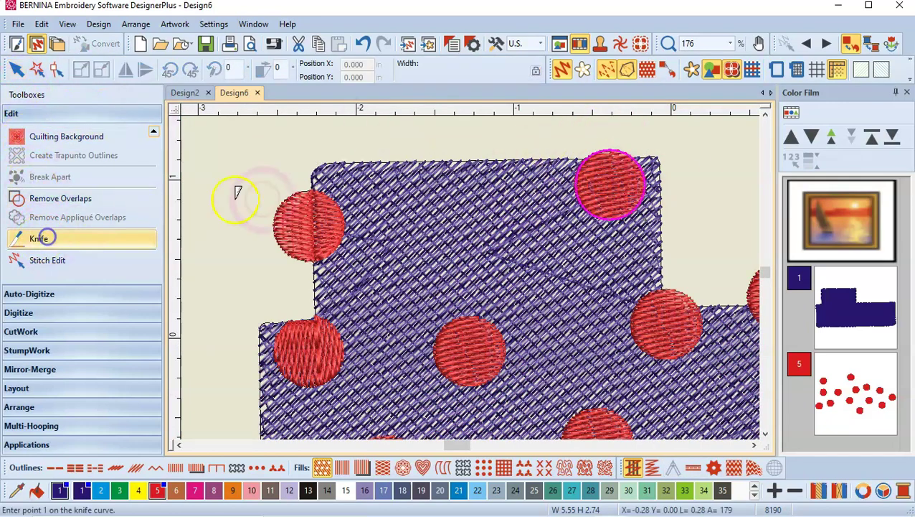
left_click(585, 158)
left_click(639, 154)
key("Return")
Split the red circle at the inner corner between cab and truck bed with a Knife line that turns along both edges
left_click(667, 323)
left_click(36, 238)
left_click(664, 285)
left_click(664, 307)
left_click(701, 304)
key("Return")
Split the first red circle overhanging the truck bed's upper edge with a Knife line along that edge
left_click(710, 295)
left_click(36, 238)
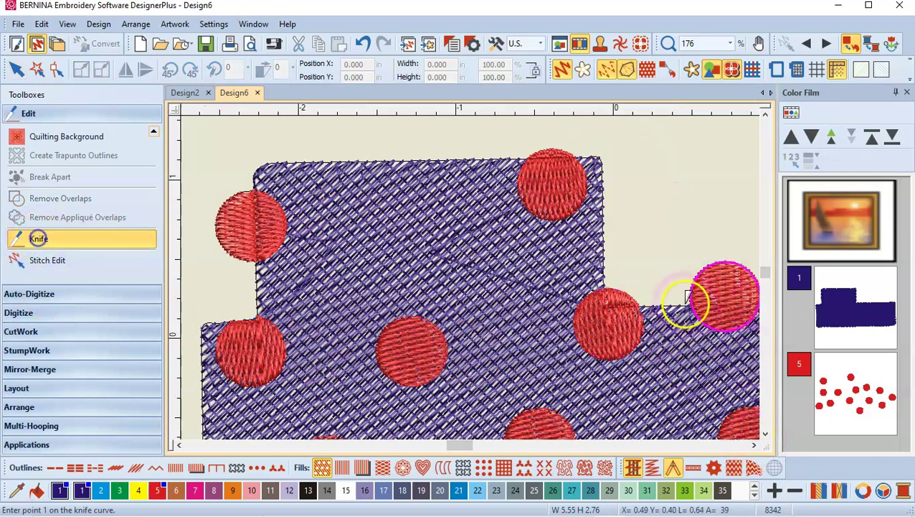
left_click(417, 287)
left_click(484, 287)
key("Return")
Split the second red circle, farther along the bed's upper edge, with a Knife line along the body outline
left_click(595, 308)
left_click(39, 239)
left_click(569, 281)
left_click(626, 279)
key("Return")
Split the red circle overhanging the truck's right end with a Knife line along that edge
left_click(728, 388)
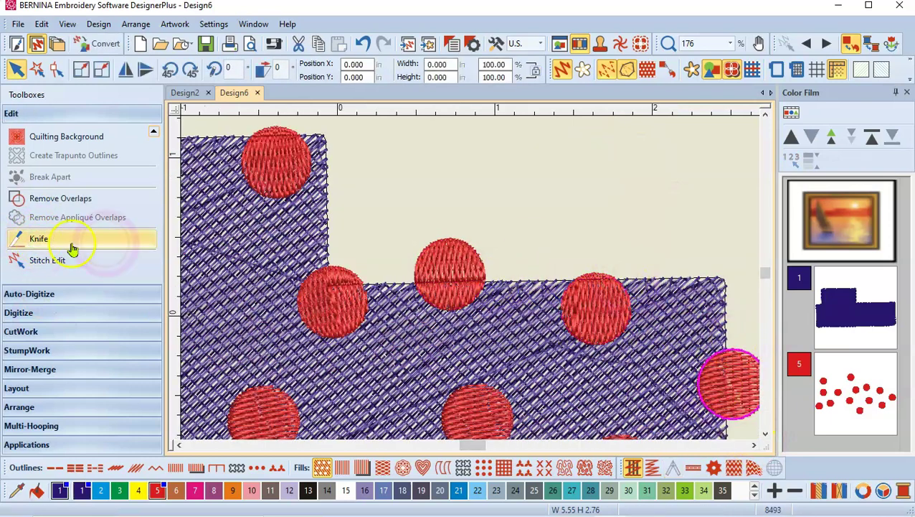
left_click(71, 244)
left_click(726, 346)
left_click(599, 351)
key("Return")
Split the red circle overhanging the truck's underside with a Knife line along the lower edge
left_click(250, 414)
left_click(36, 238)
left_click(212, 386)
left_click(281, 386)
key("Return")
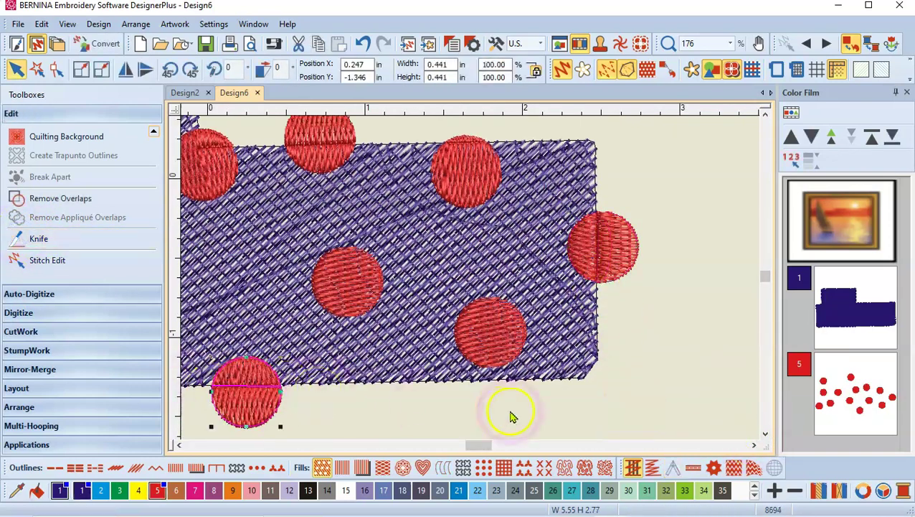
Delete the cut-off circle pieces outside the cab's left edge and above the cab roof
key("0")
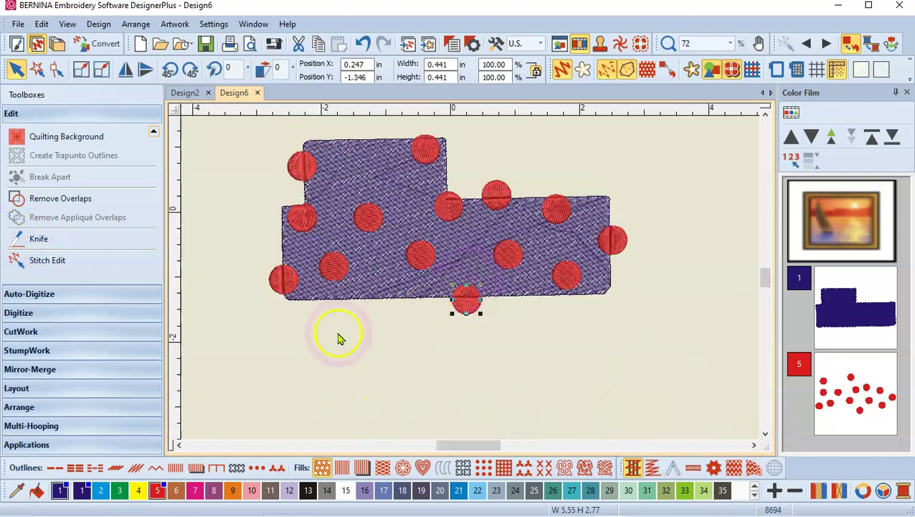
left_click(15, 70)
left_click(293, 164)
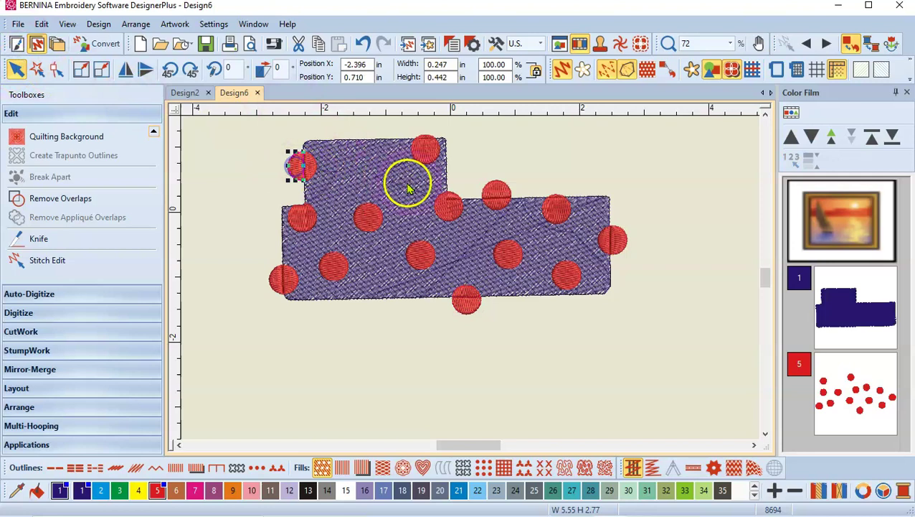
key("Delete")
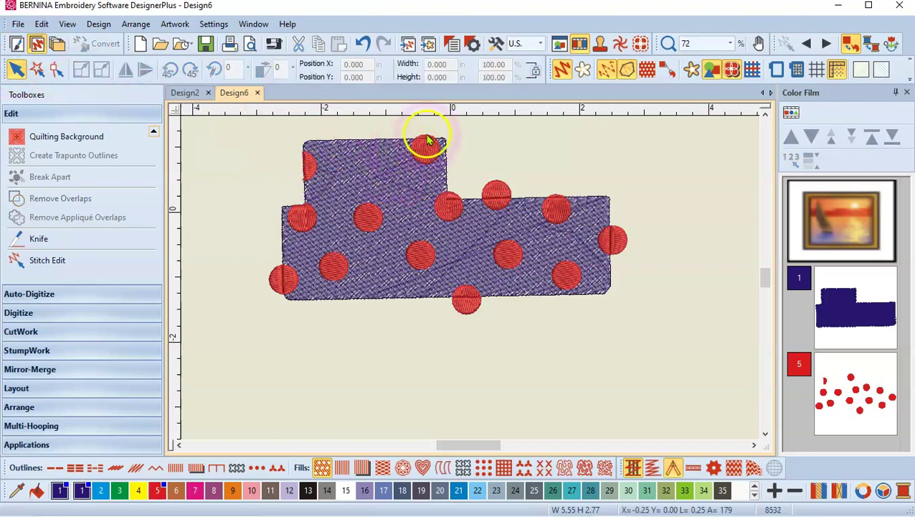
left_click(427, 140)
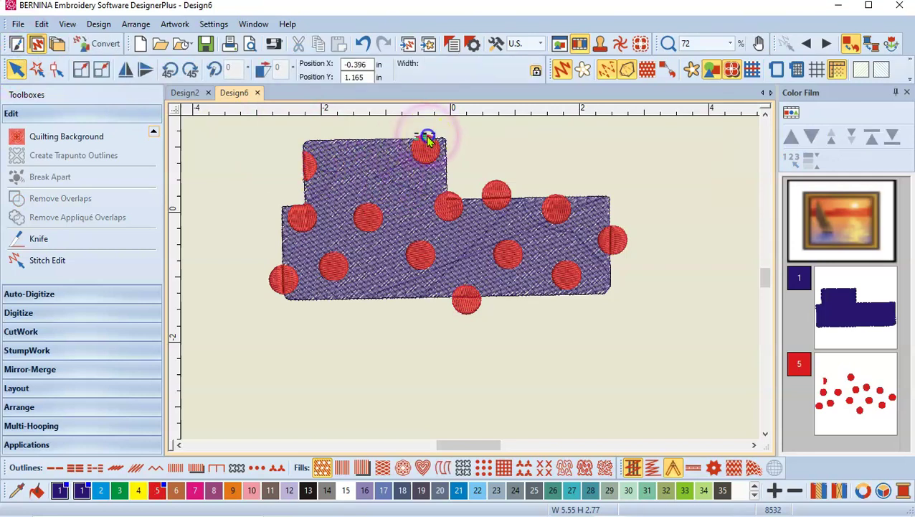
left_click(501, 163)
Delete the cut-off circle pieces above the truck bed's first dot and outside the inner corner beside the cab
left_click(496, 194)
key("Delete")
left_click(451, 191)
key("Delete")
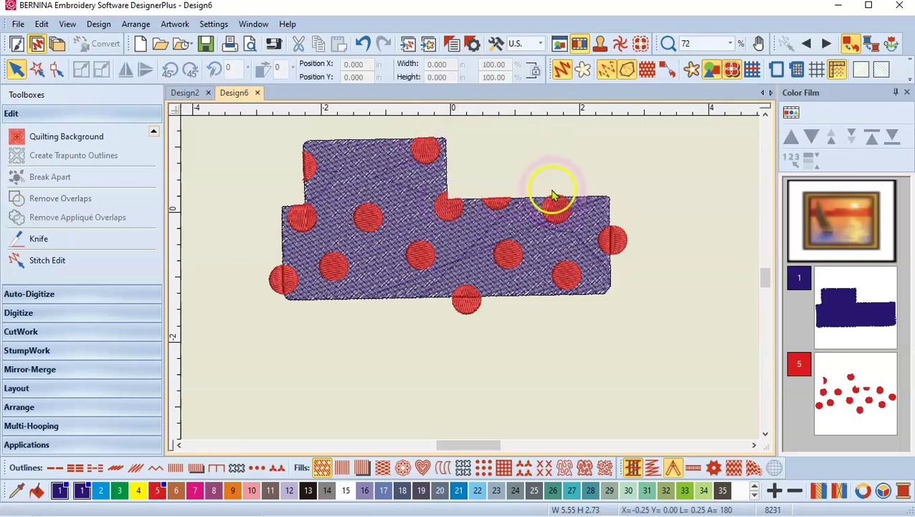
Delete the cut-off circle pieces above the bed's second upper-edge dot and beyond the truck's right end
left_click(553, 200)
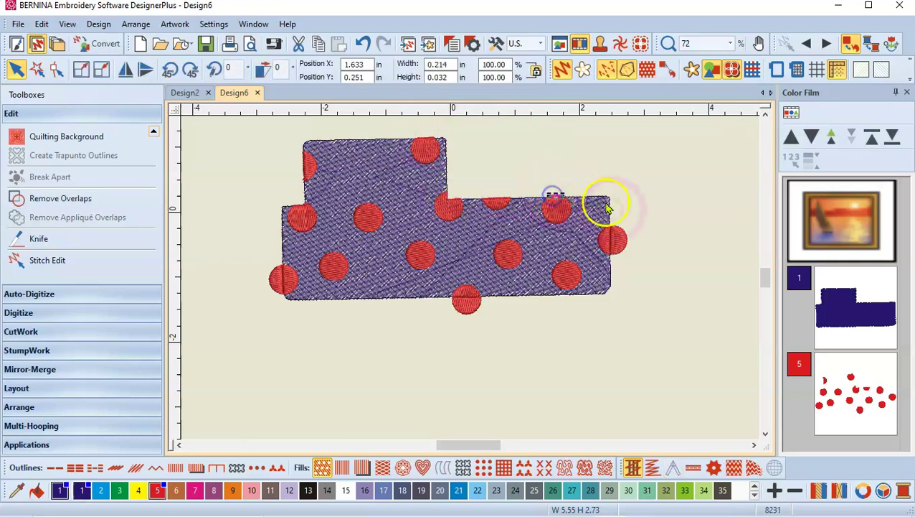
left_click(619, 245)
key("Delete")
left_click(618, 244)
key("Delete")
Delete the cut-off circle pieces below the truck's underside and outside its lower-left edge
left_click(468, 307)
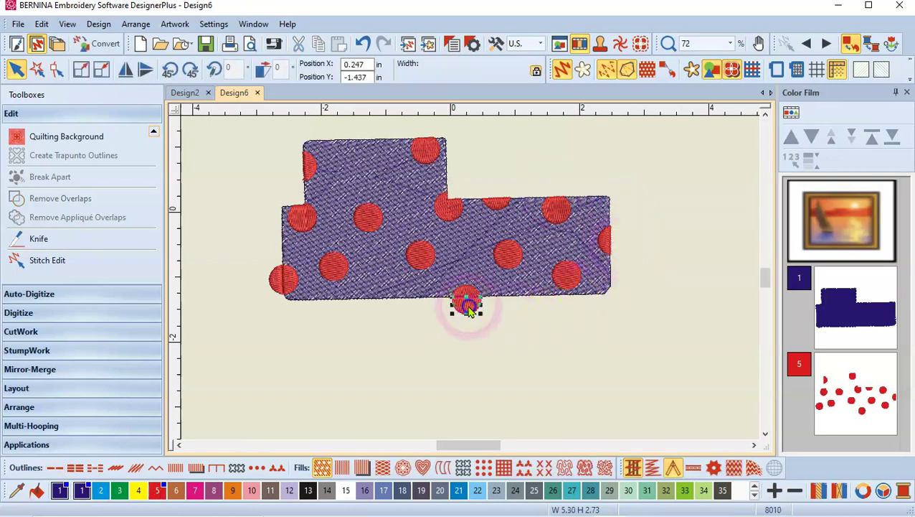
key("Delete")
left_click(275, 285)
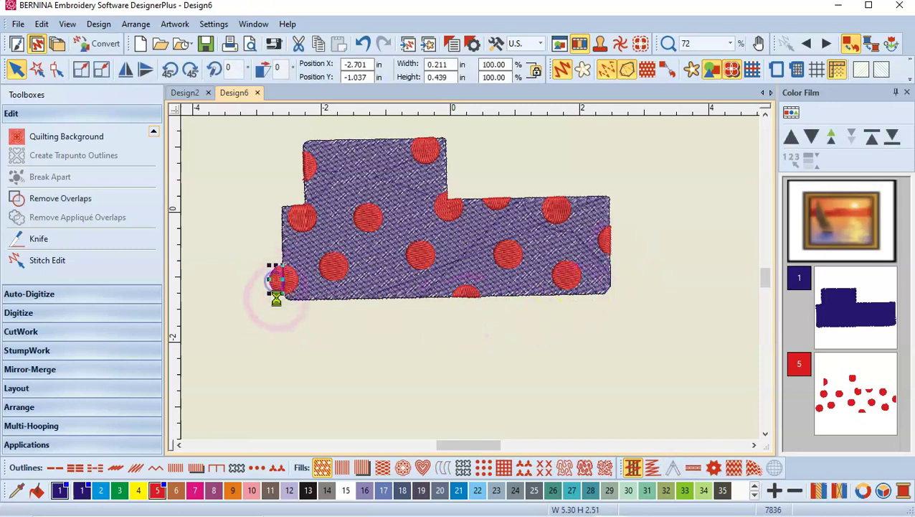
key("Delete")
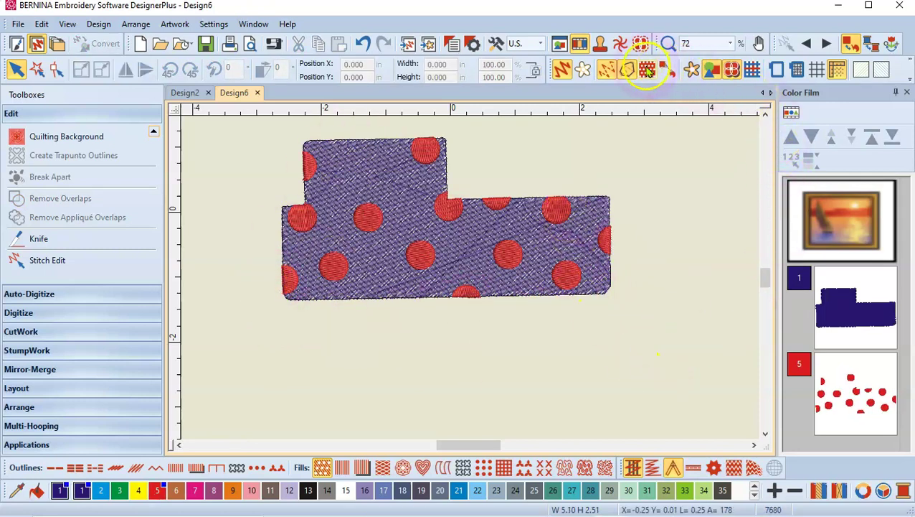
Digitize the cab window over the fabric picture as a four-cornered closed object in white colour 15, about 1.16 by 0.73 in
left_click(693, 69)
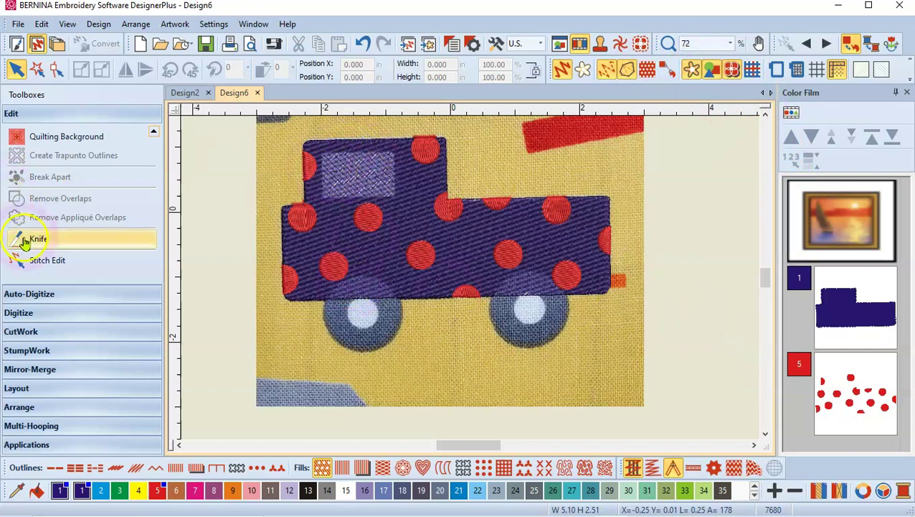
left_click(28, 316)
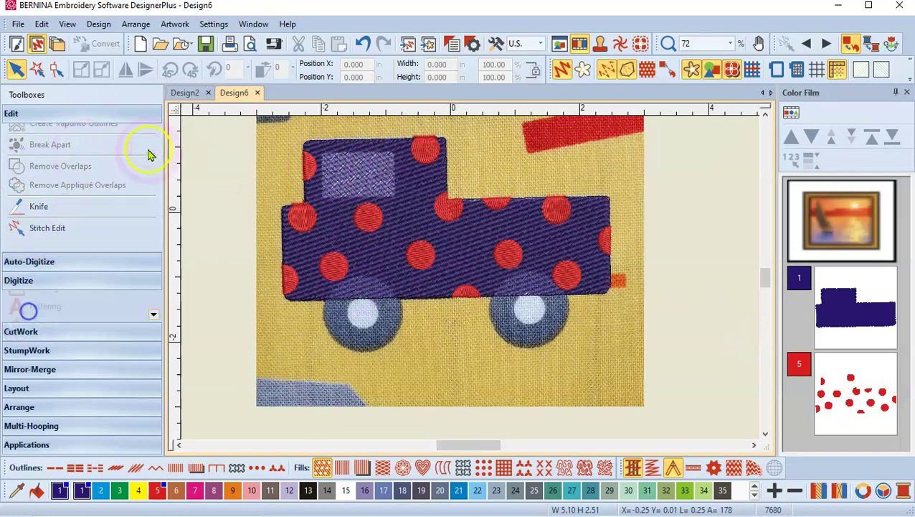
left_click(38, 195)
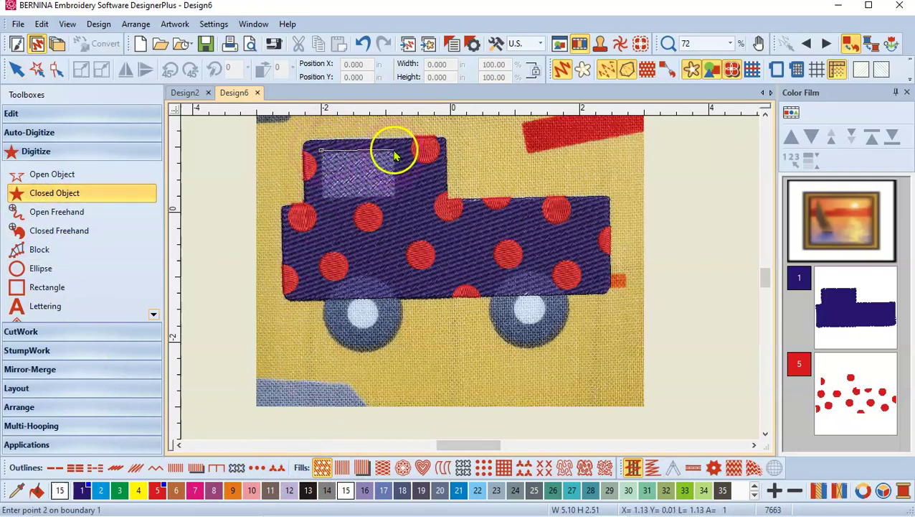
left_click(399, 198)
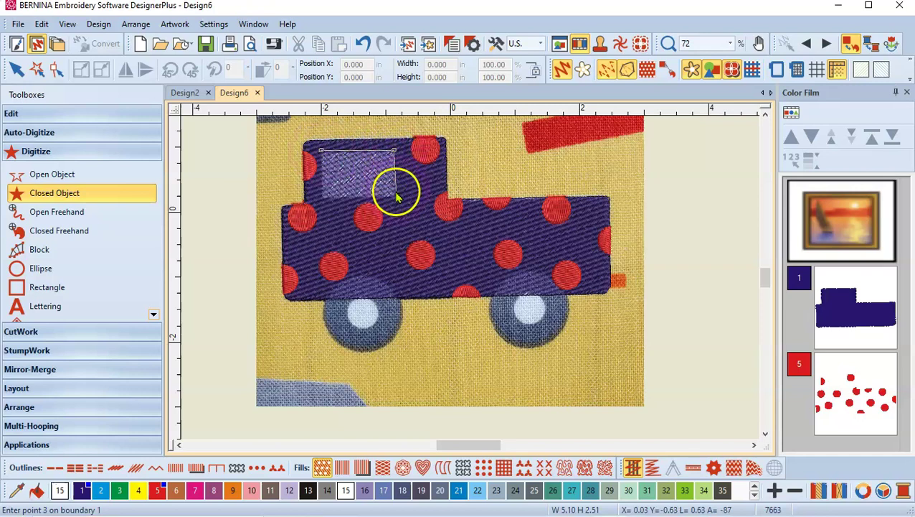
left_click(396, 199)
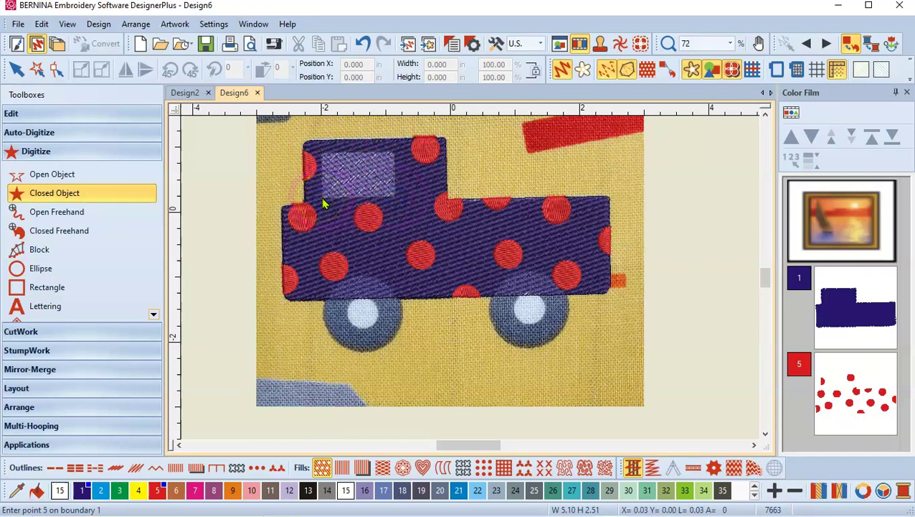
key("Return")
left_click(421, 206)
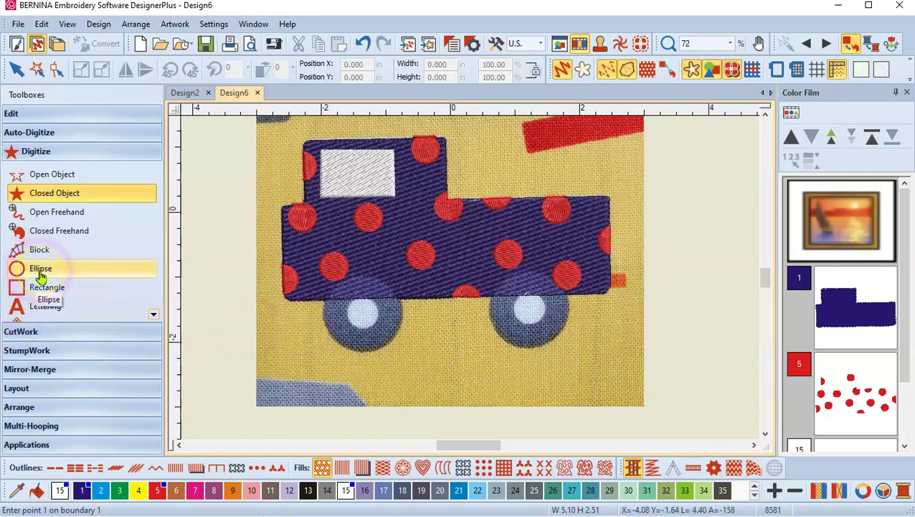
Draw a filled circle about 1.28 in across over the wheel beneath the cab
left_click(141, 278)
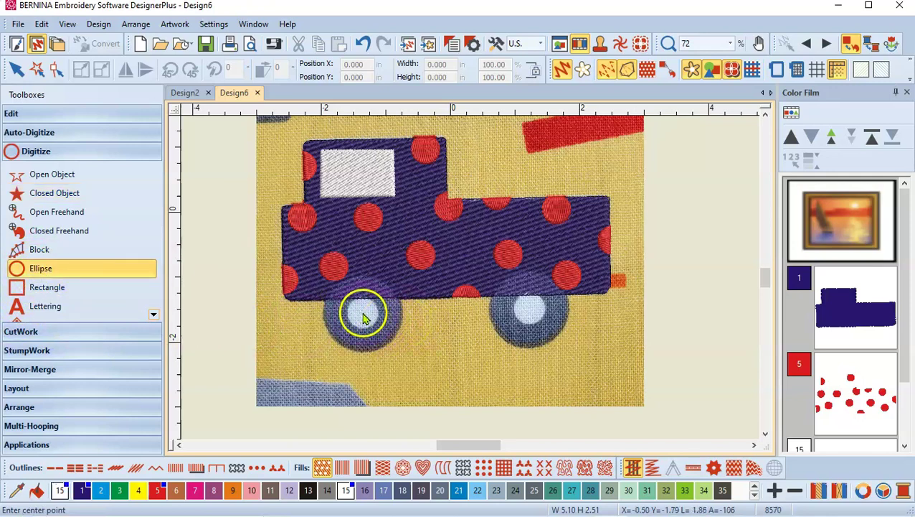
left_click(404, 320)
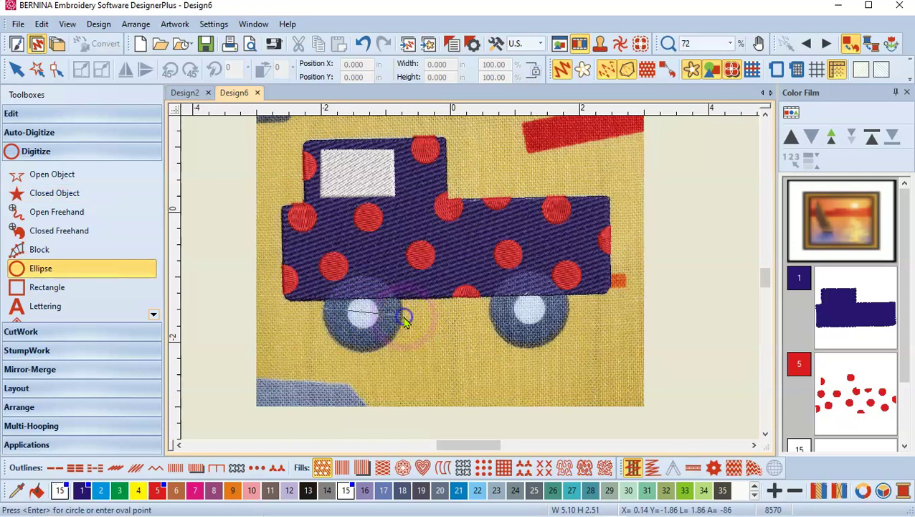
key("Return")
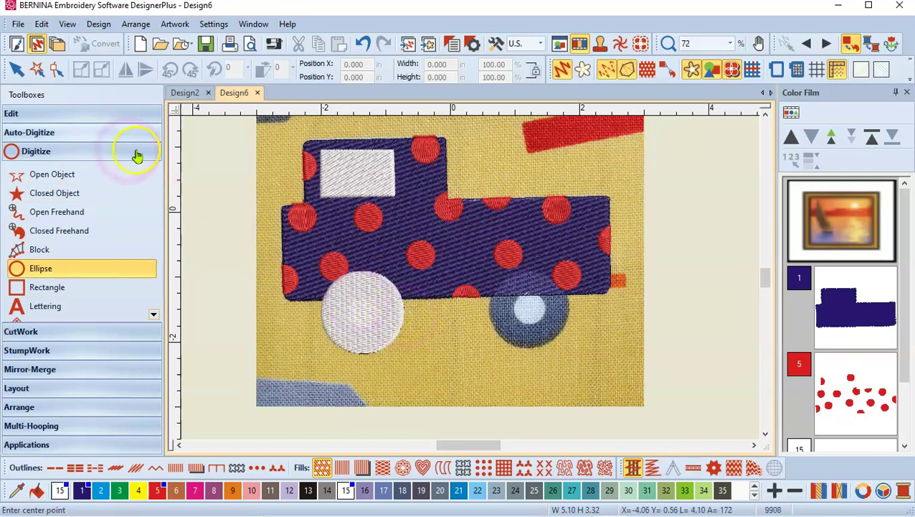
Recolour the wheel circle beneath the cab with thread colour 25
left_click(17, 68)
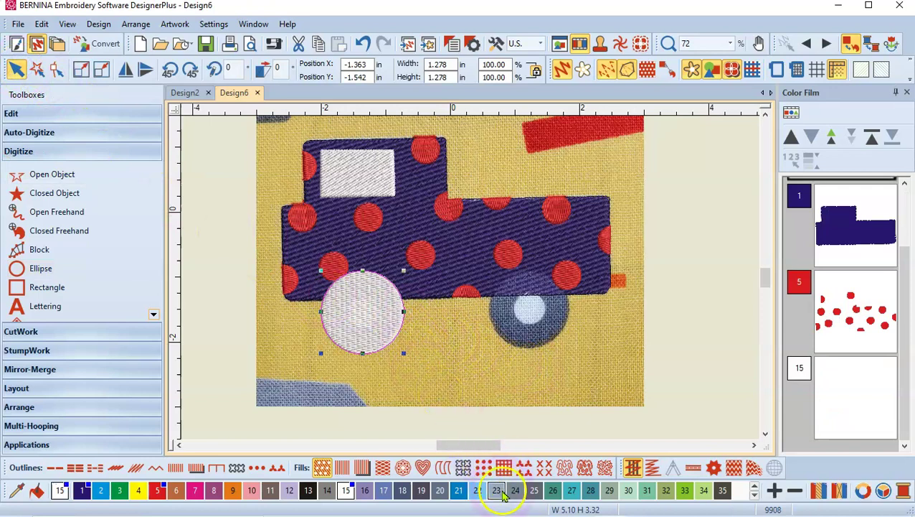
left_click(535, 491)
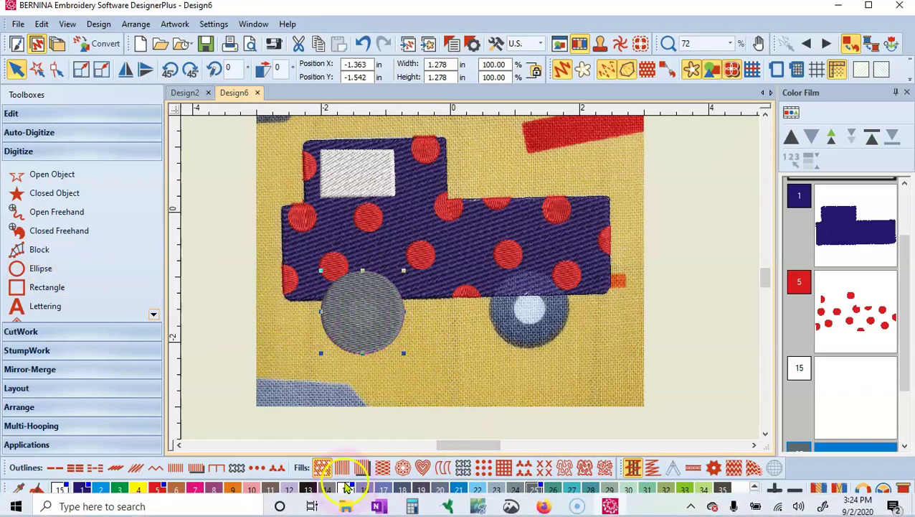
left_click(346, 490)
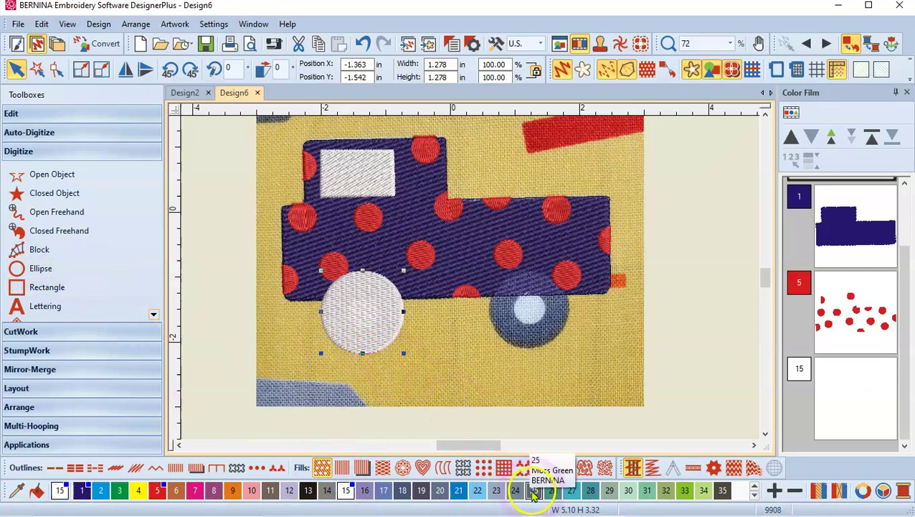
left_click(534, 490)
left_click(204, 207)
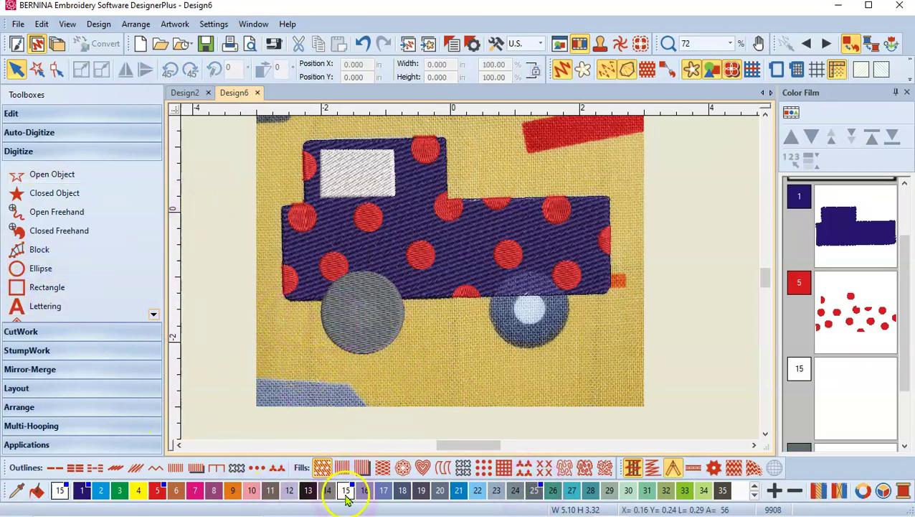
Draw a hub circle about 0.57 in across in white colour 15 at the centre of the grey wheel
left_click(39, 271)
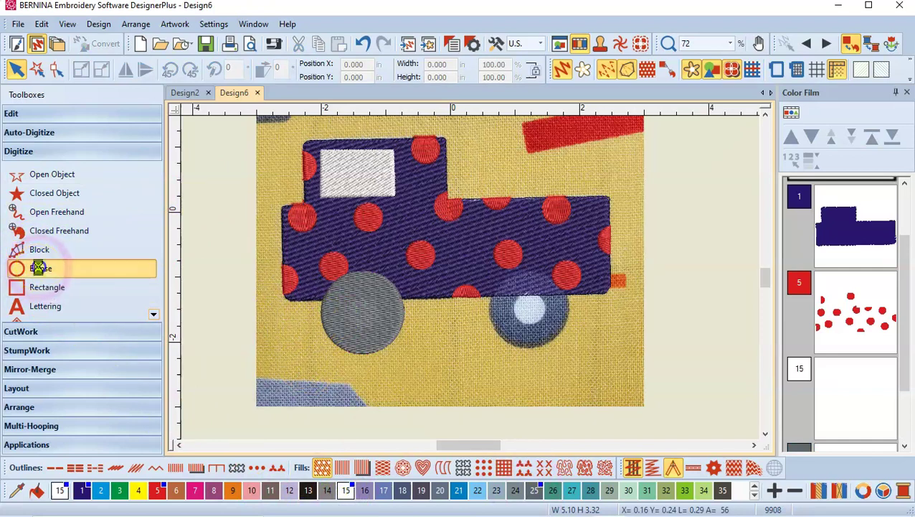
left_click(363, 317)
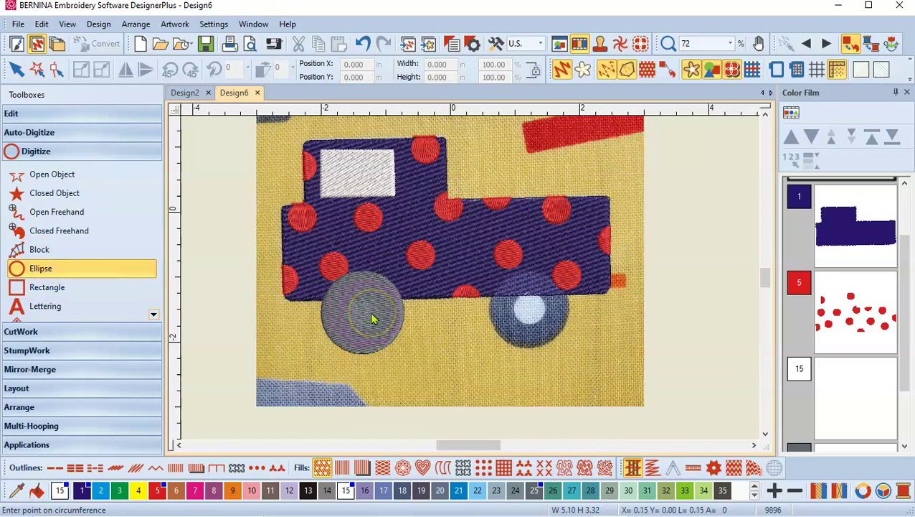
left_click(381, 325)
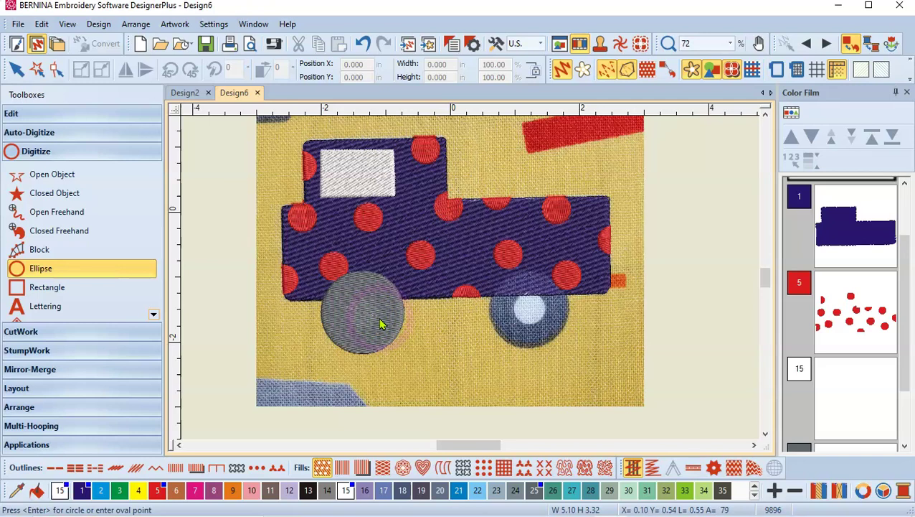
key("Return")
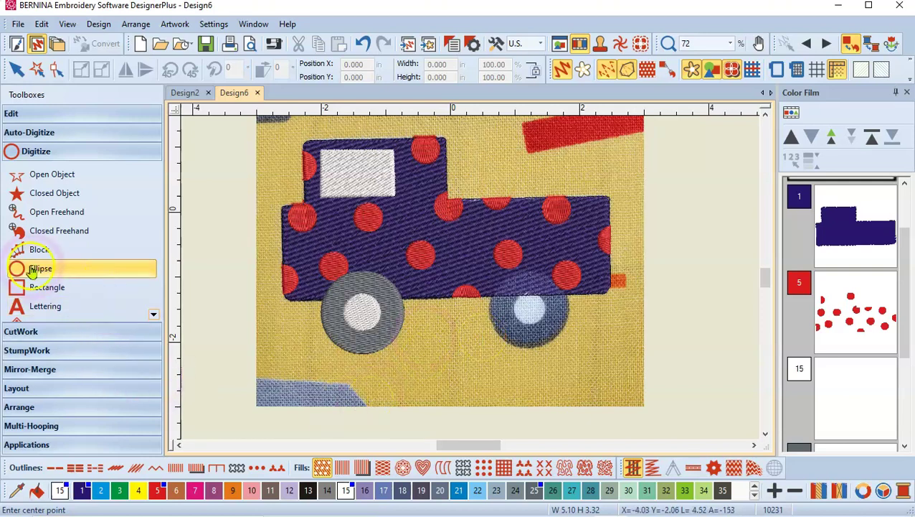
Draw a small rectangle in orange colour 9 over the orange block at the lower rear end of the truck
left_click(36, 291)
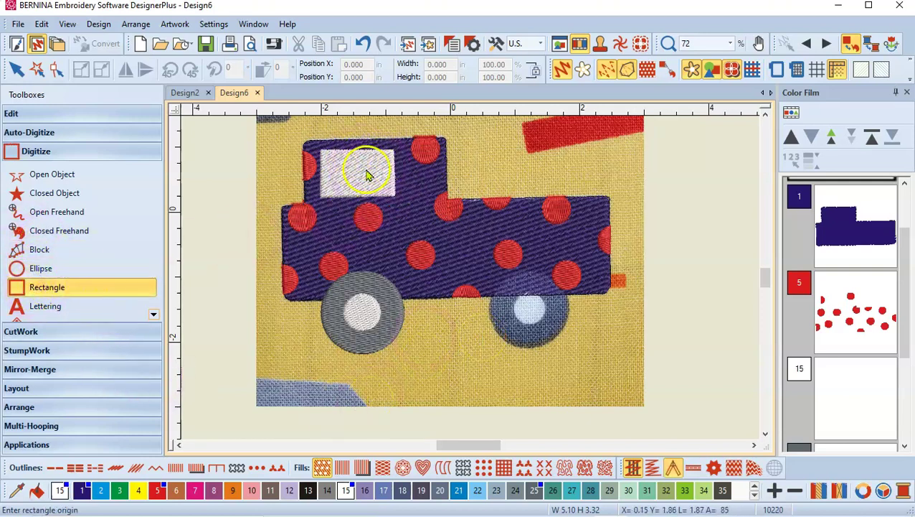
left_click(232, 490)
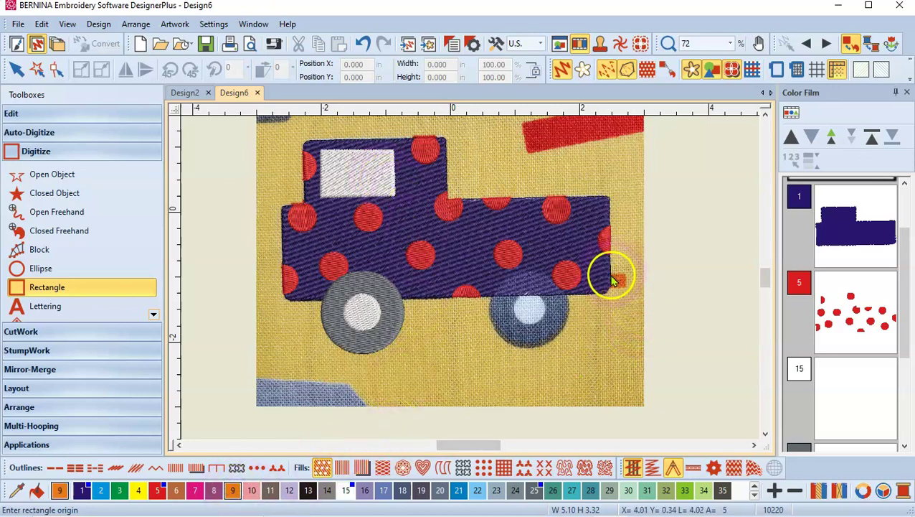
scroll(612, 280, "up", 3)
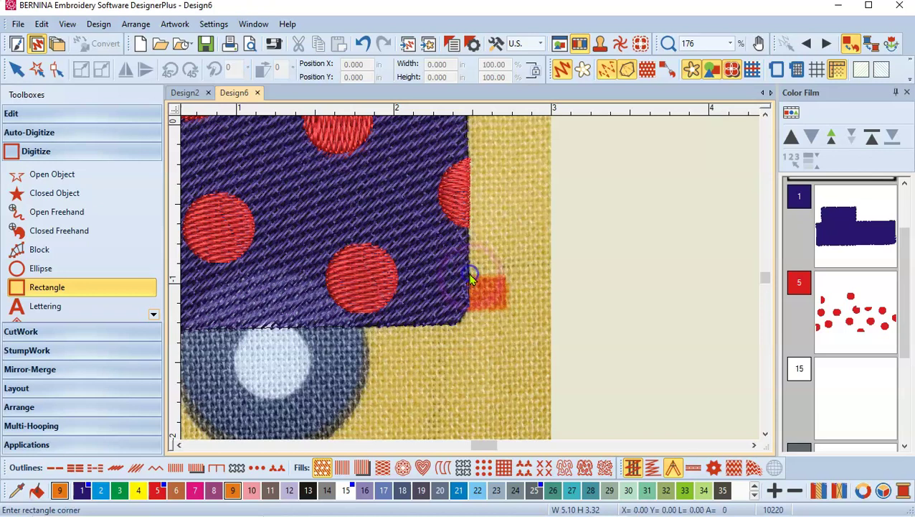
left_click(509, 313)
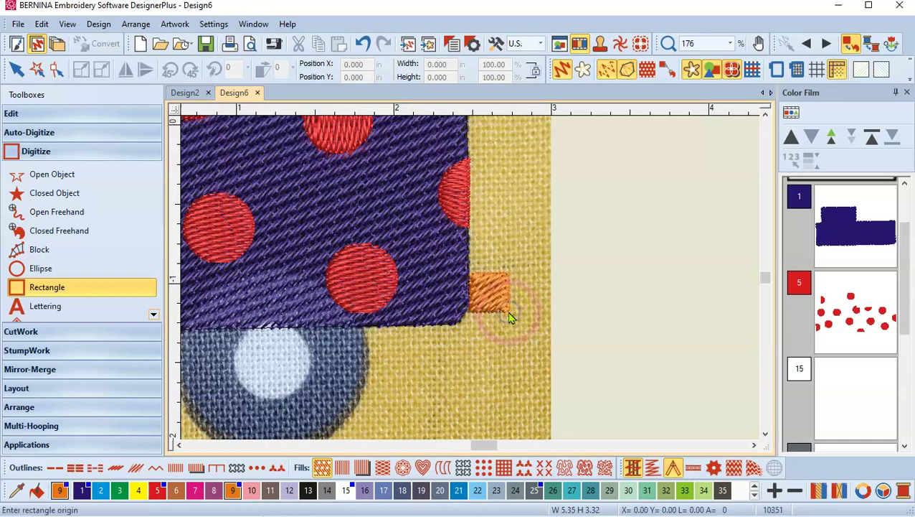
scroll(398, 364, "down", 3)
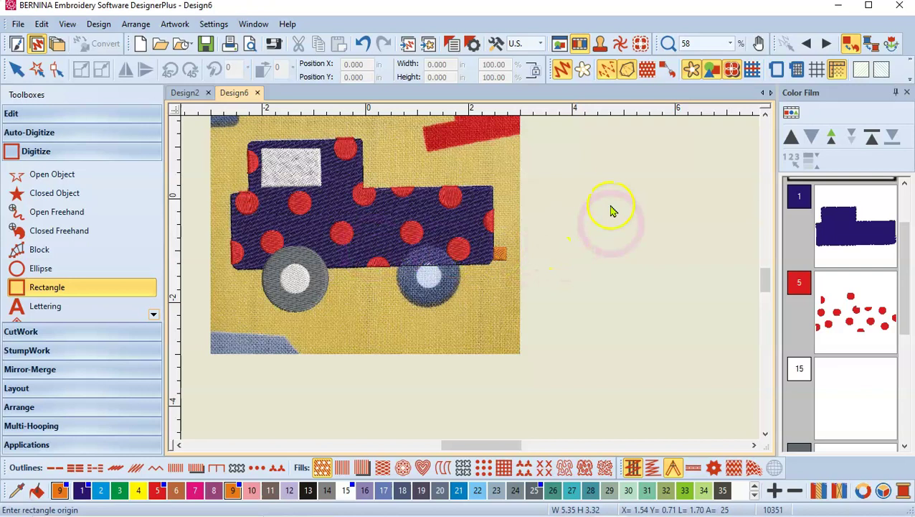
Hide the fabric picture and remove the overlaps beneath all the red dots
left_click(694, 72)
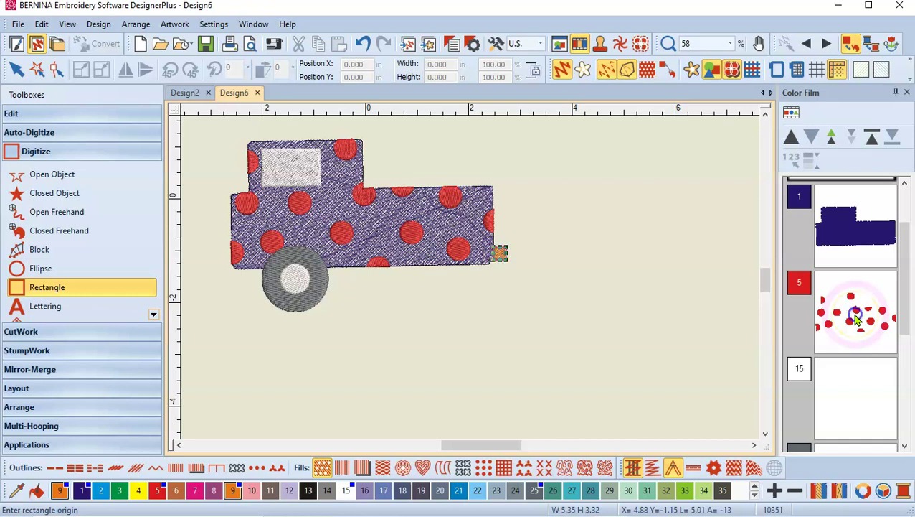
left_click(856, 319)
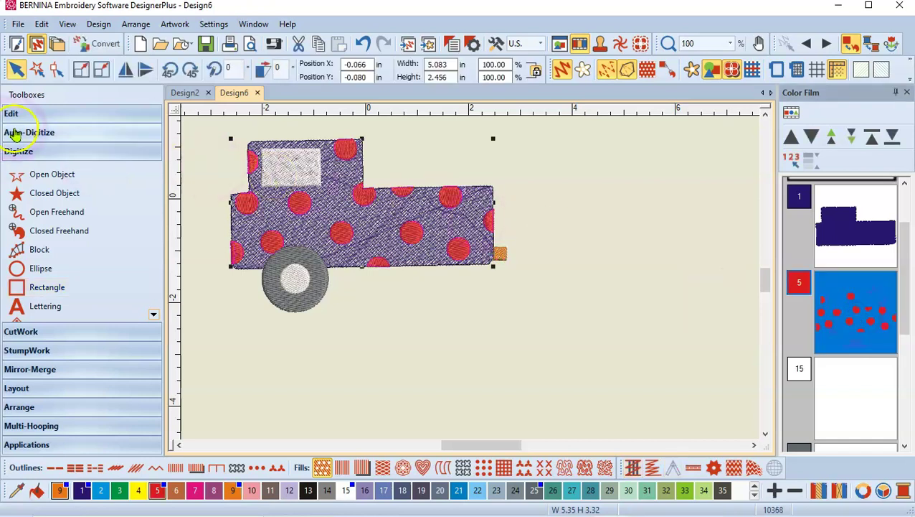
left_click(12, 116)
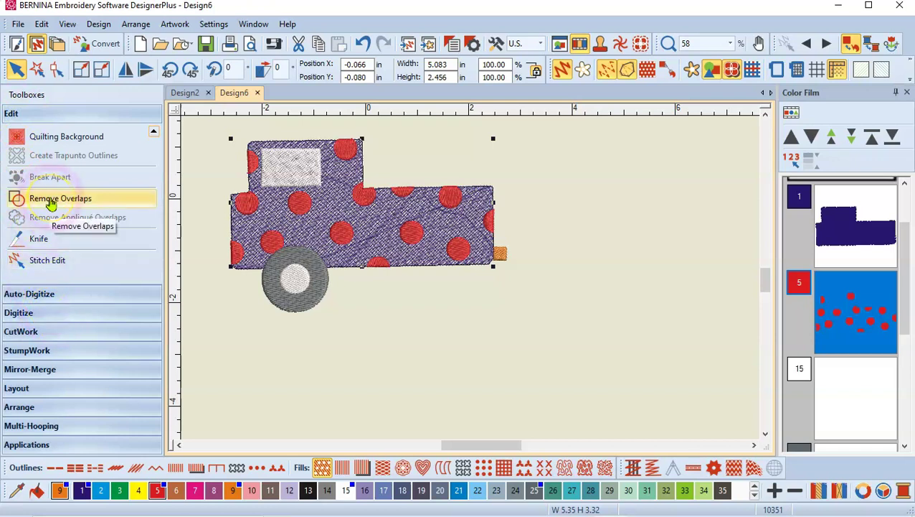
left_click(50, 202)
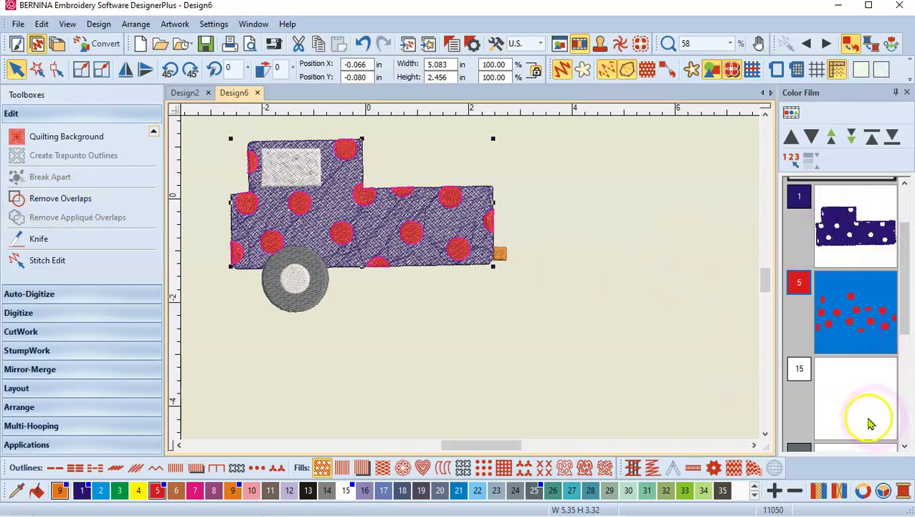
Remove the overlaps beneath the white cab window and beneath the white wheel hub
left_click(852, 400)
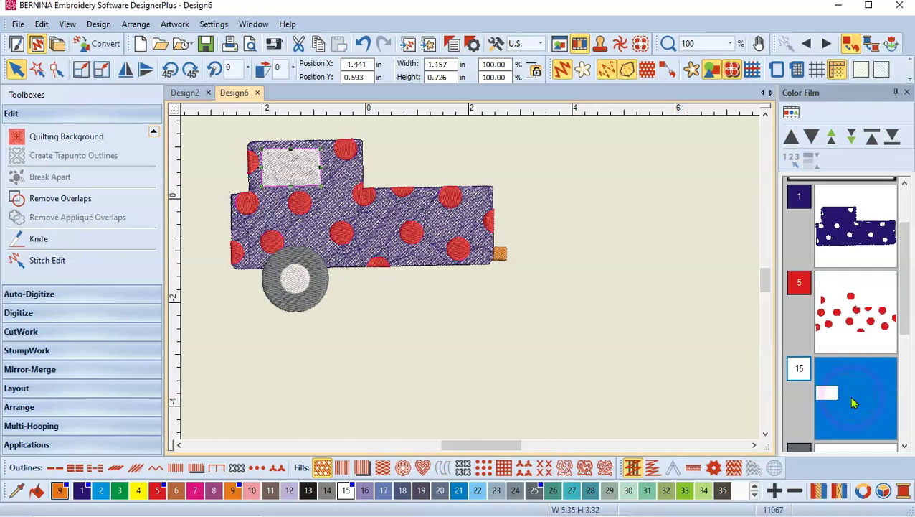
left_click(68, 198)
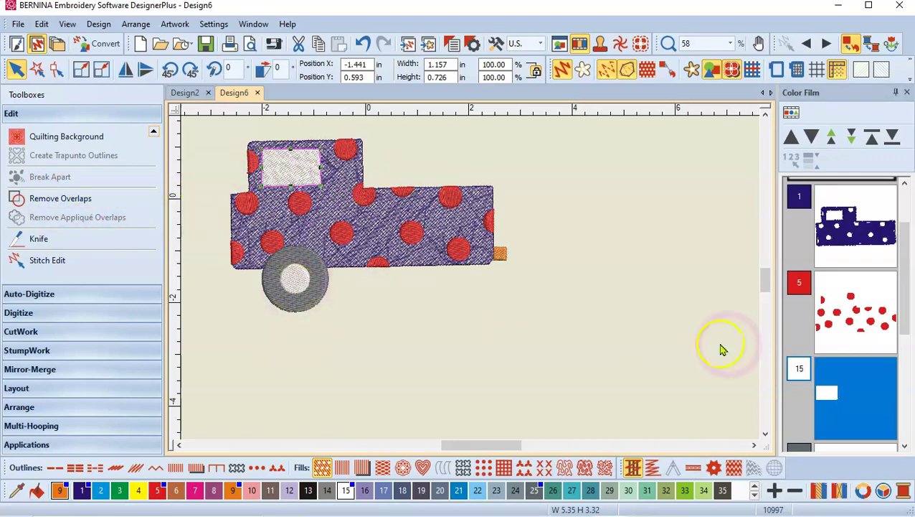
left_click_drag(907, 308, 907, 392)
left_click(293, 277)
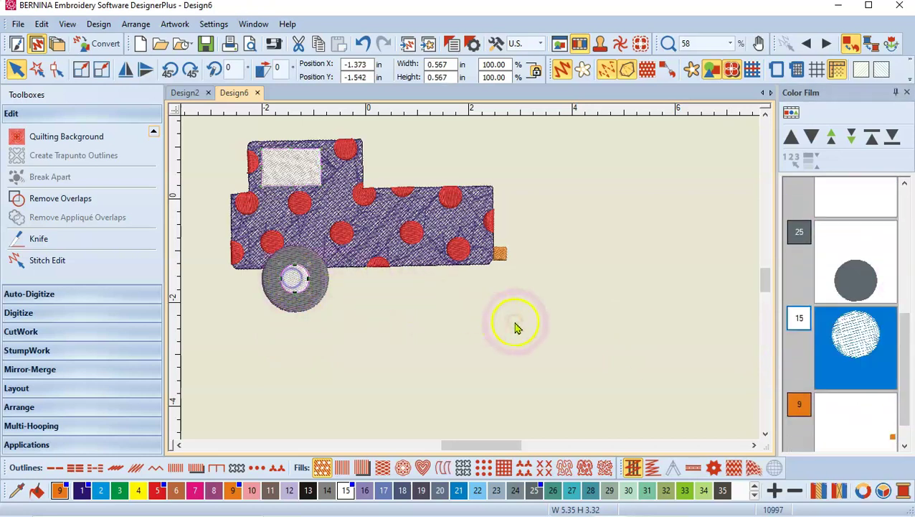
left_click(45, 207)
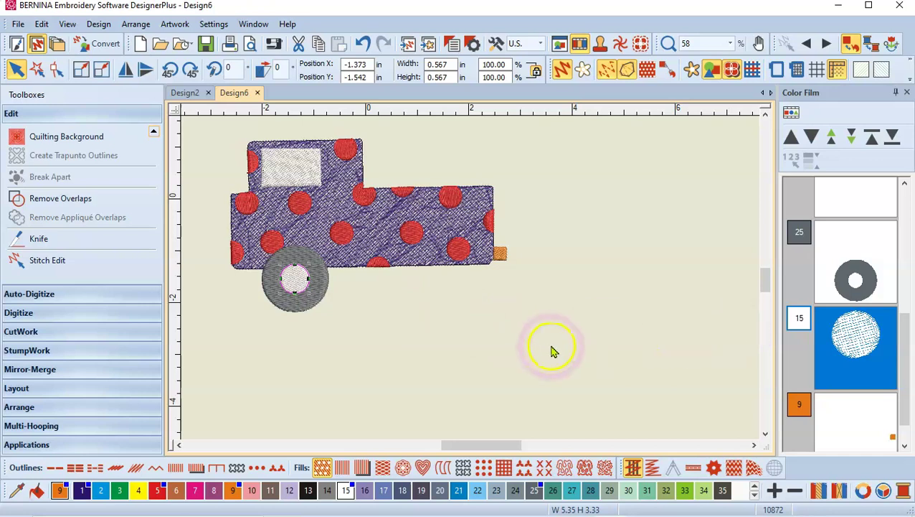
Copy the grey wheel together with its white hub onto the pictured wheel under the truck bed, and hide the fabric picture
left_click(861, 247)
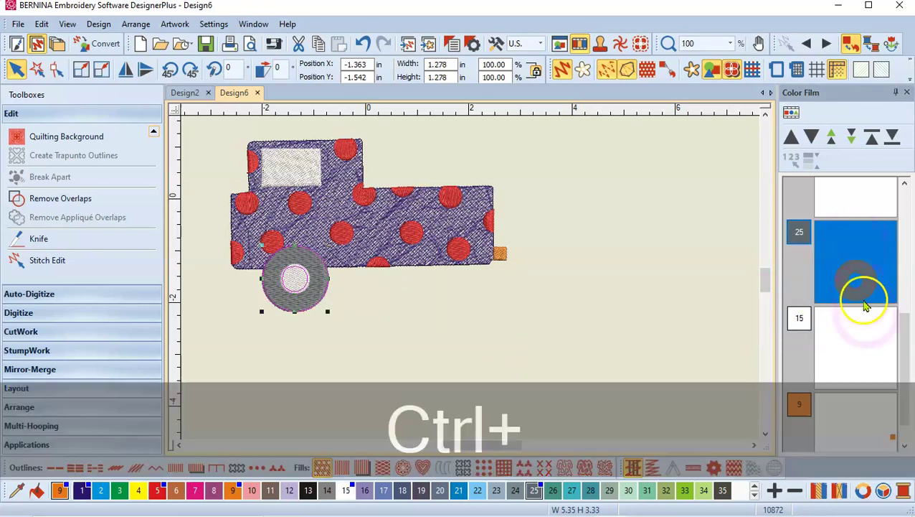
left_click(863, 355, "ctrl")
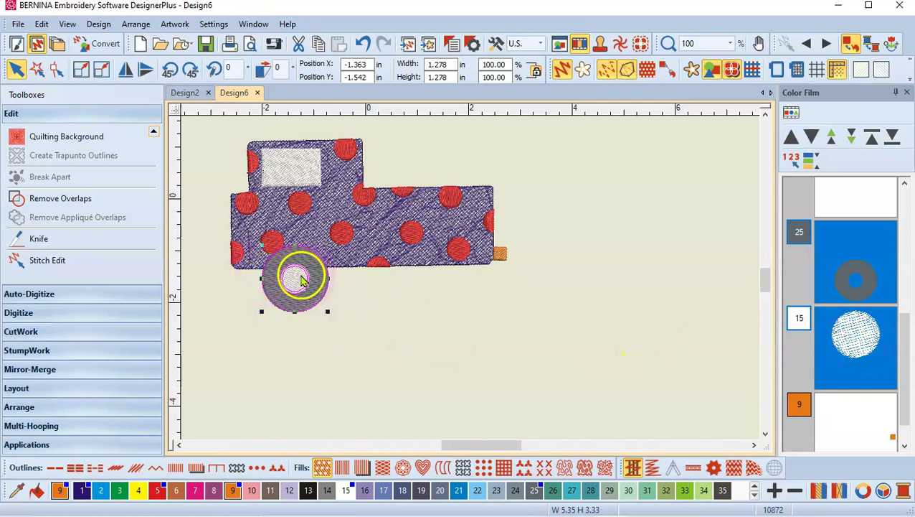
left_click(693, 71)
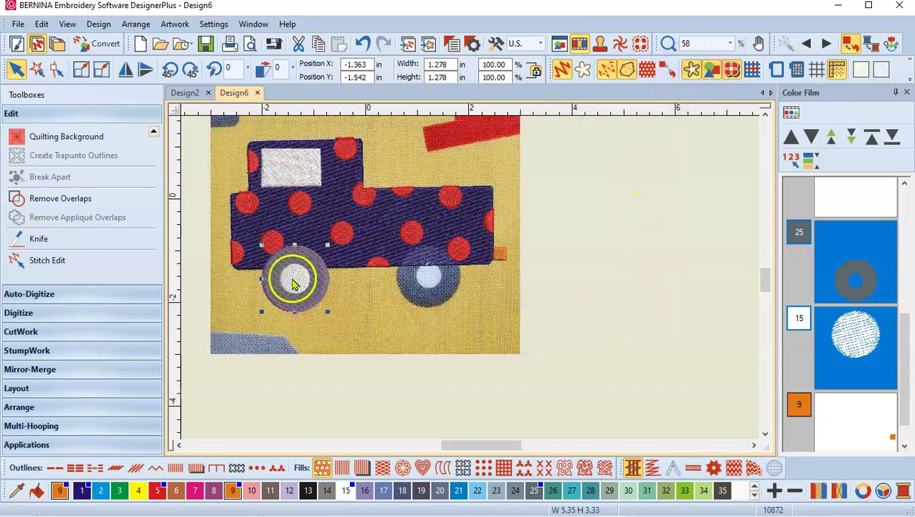
left_click_drag(293, 283, 427, 278)
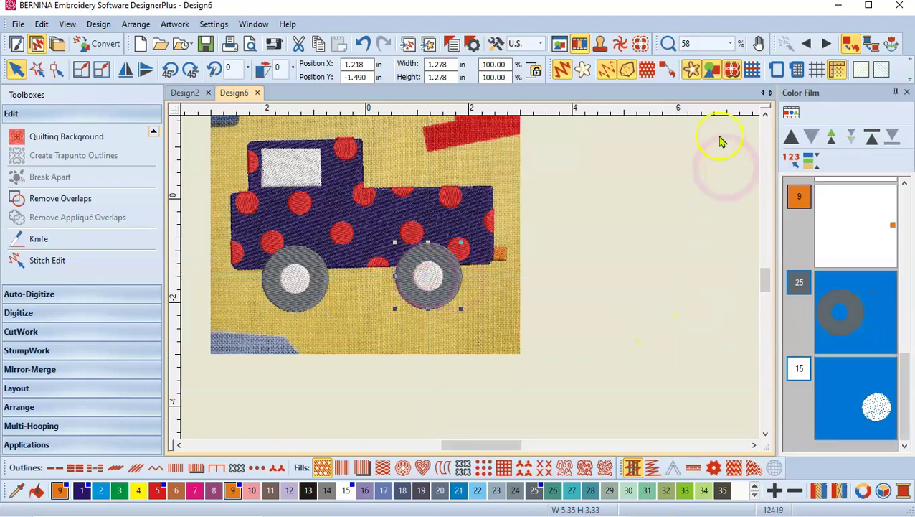
left_click(693, 70)
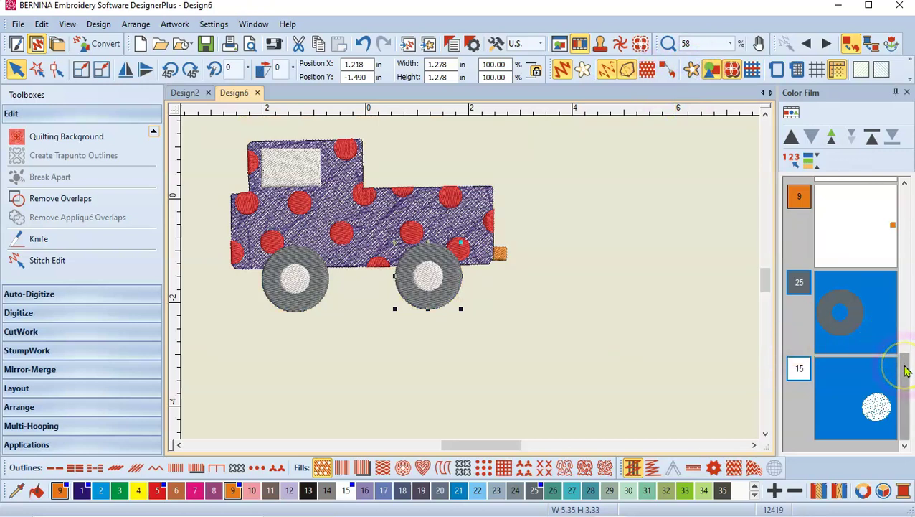
Remove the overlaps beneath both grey wheels and their white hubs together
left_click_drag(906, 371, 902, 309)
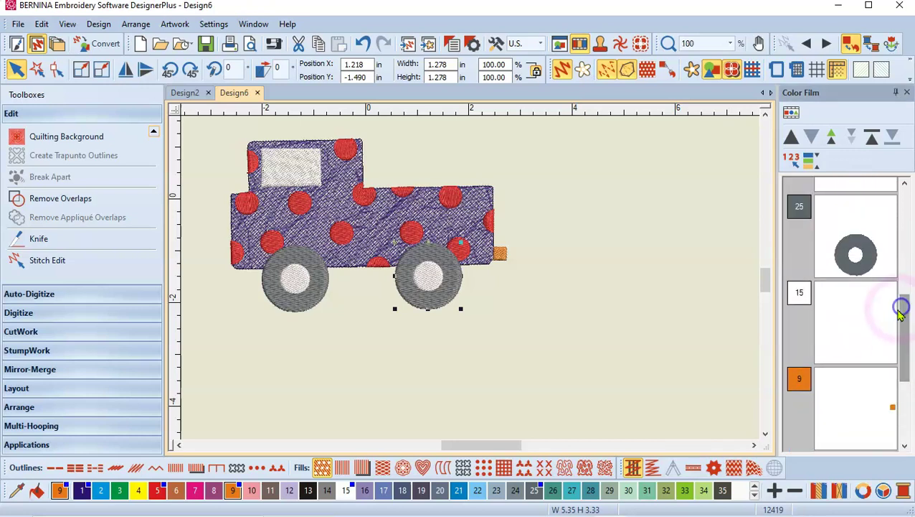
left_click(858, 338, "ctrl")
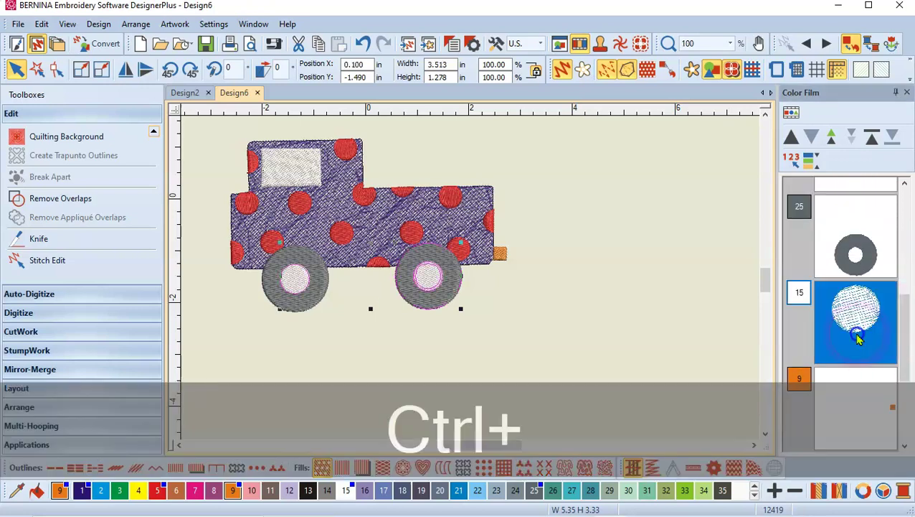
left_click(850, 247, "ctrl")
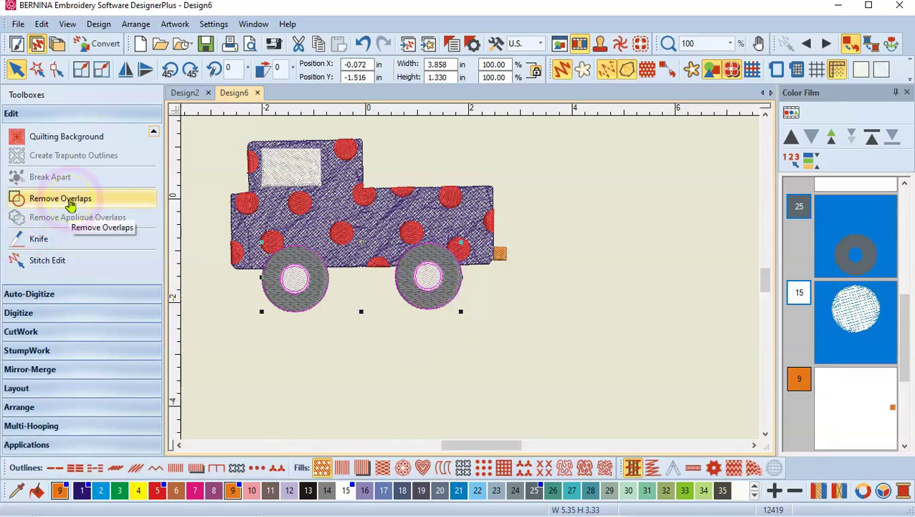
left_click(69, 203)
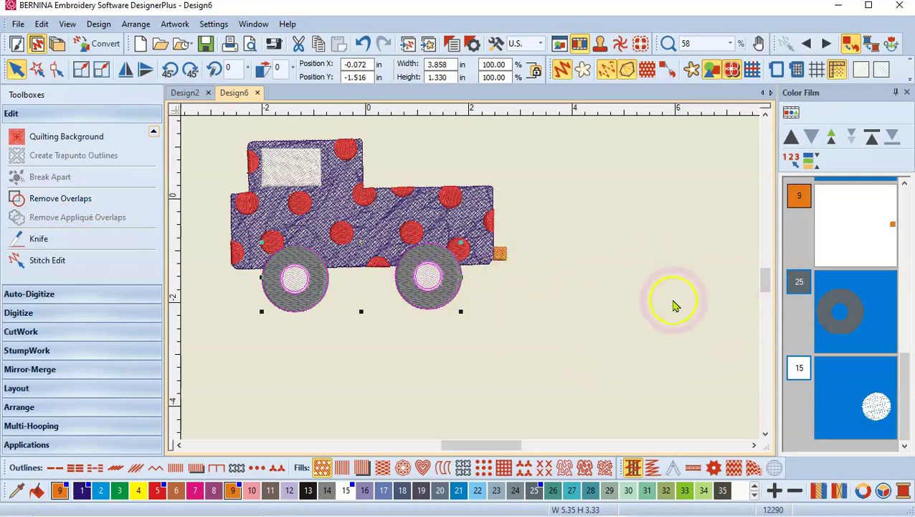
left_click_drag(907, 393, 906, 221)
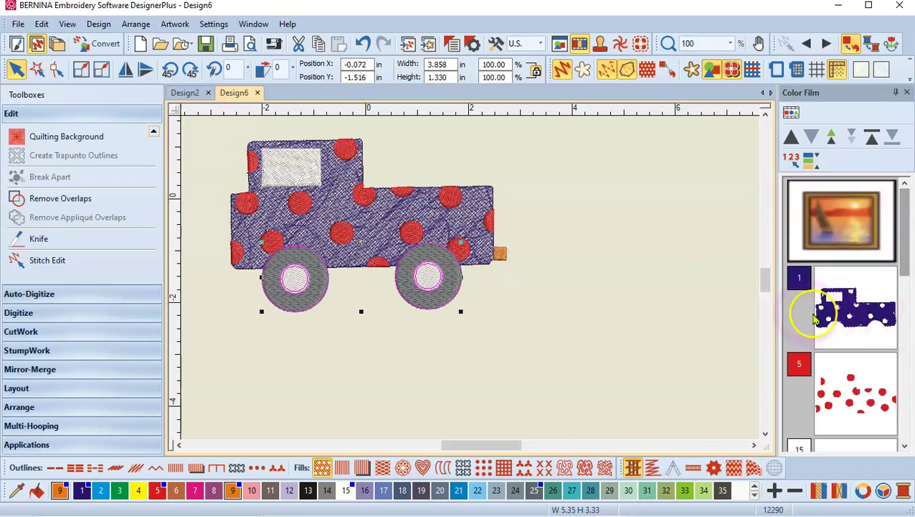
left_click(620, 319)
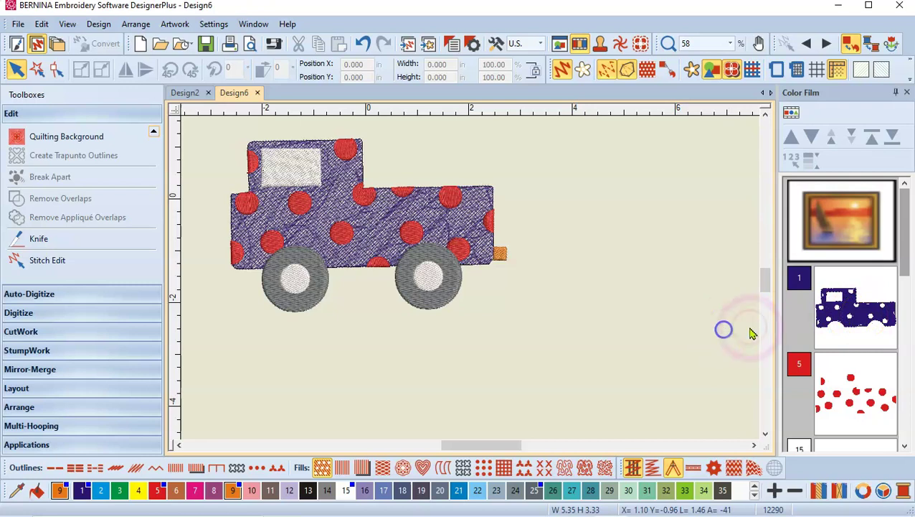
Move the white cab window ahead of the blue truck body to the start of the stitching order
left_click(859, 318)
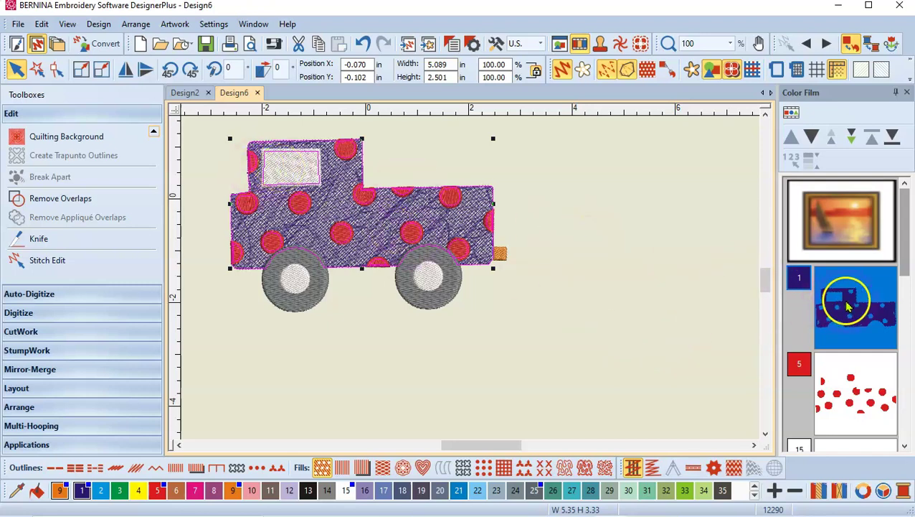
left_click_drag(906, 241, 911, 286)
left_click(875, 370)
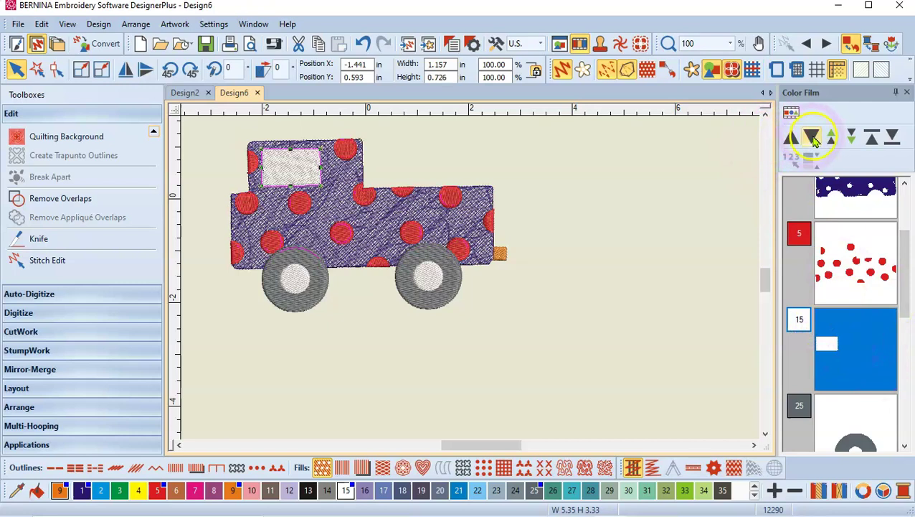
left_click(791, 143)
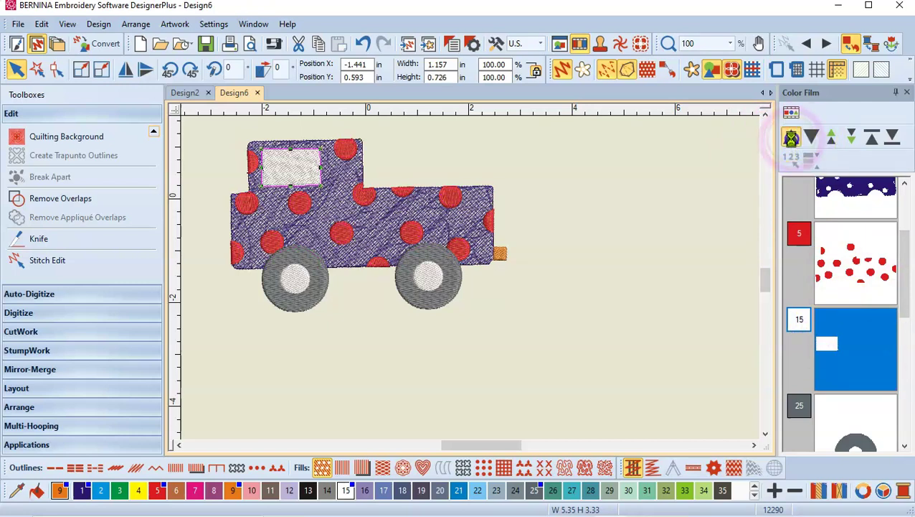
left_click(791, 143)
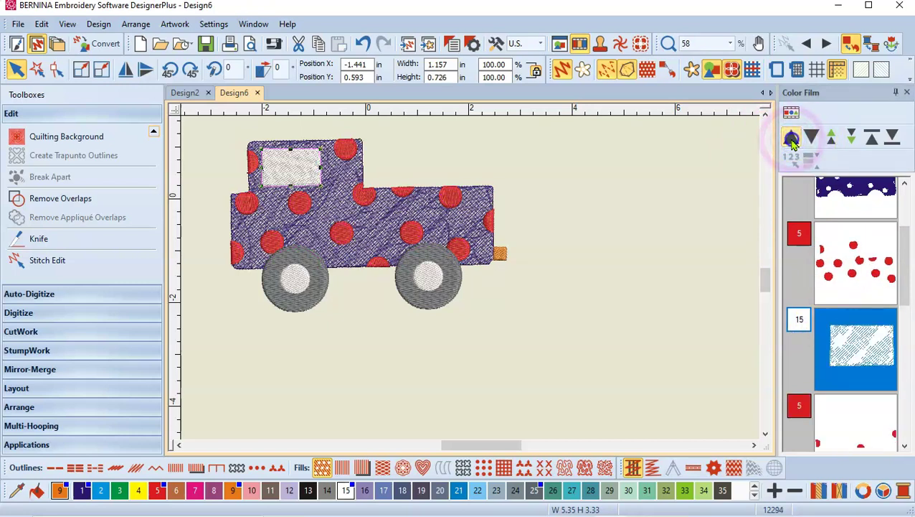
left_click(791, 143)
left_click(791, 143)
left_click(791, 144)
left_click(791, 143)
left_click(792, 140)
left_click(792, 140)
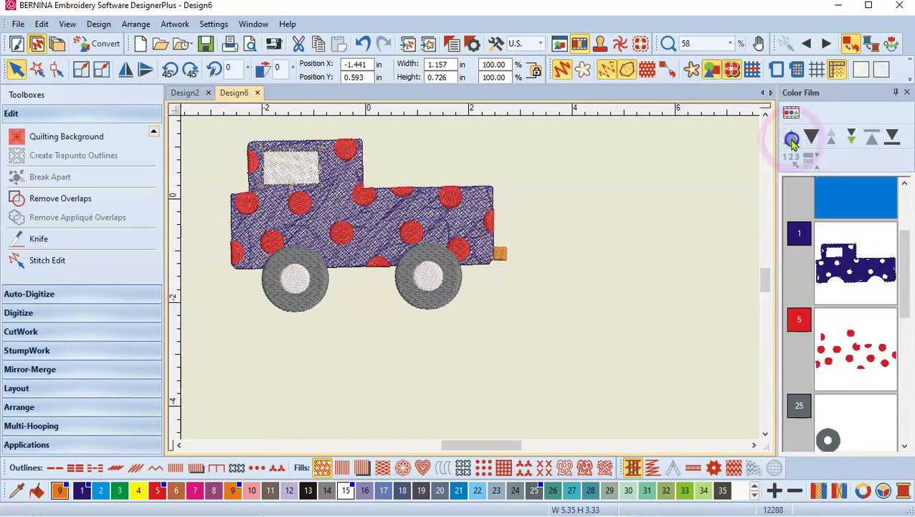
left_click_drag(904, 276, 904, 228)
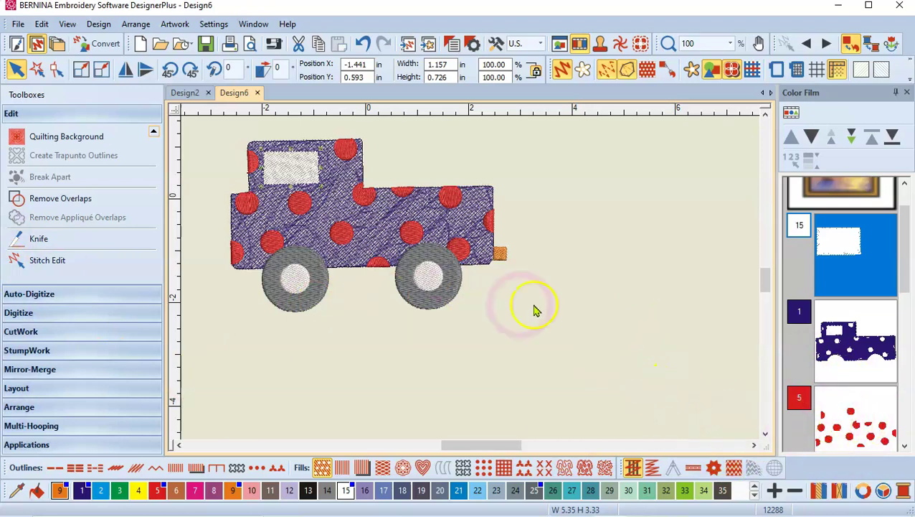
Isolate the red dots by hiding all other objects and fit the selected dots in the view
left_click(906, 446)
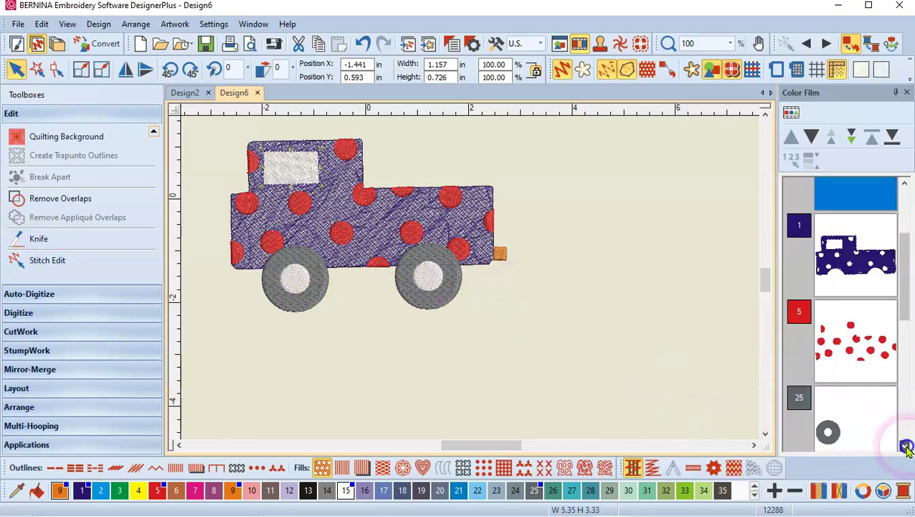
left_click(867, 361)
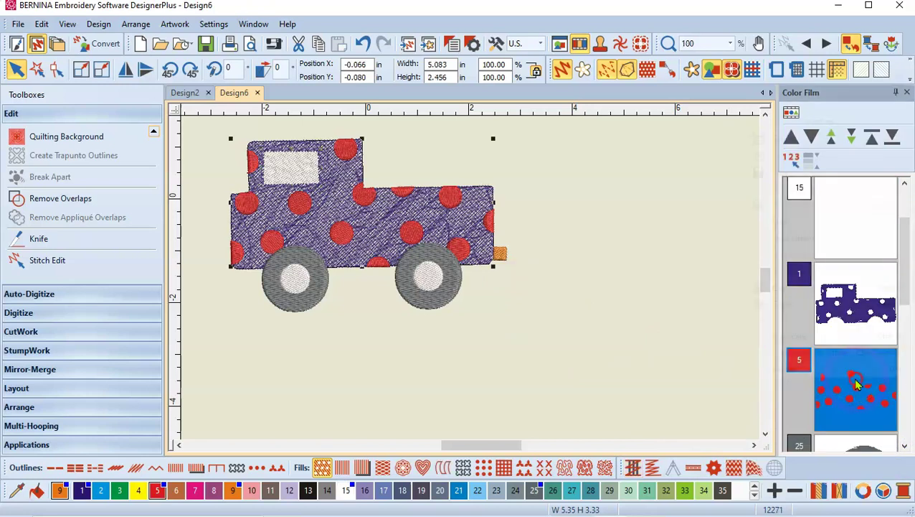
right_click(858, 385)
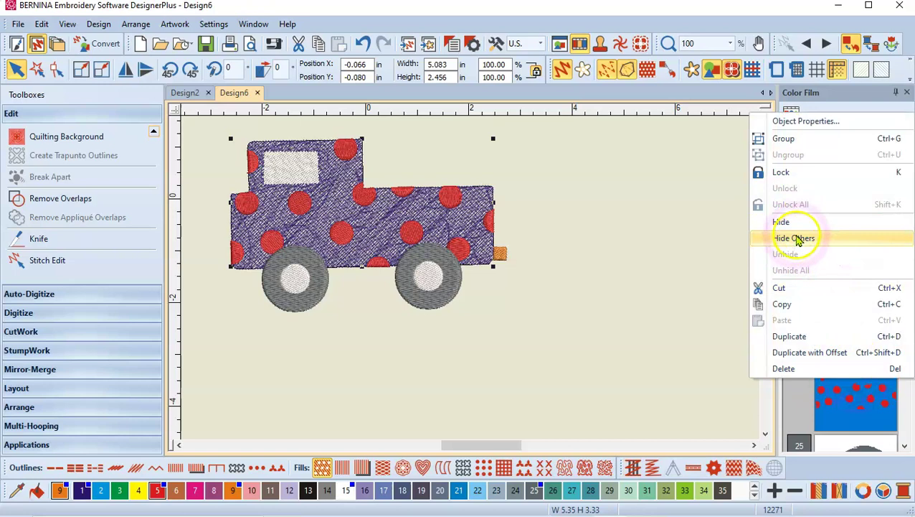
left_click(797, 239)
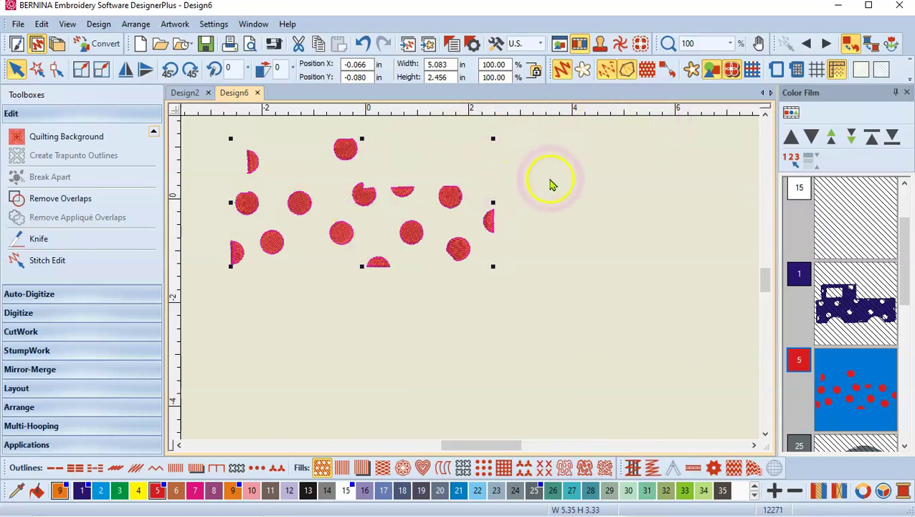
left_click(730, 45)
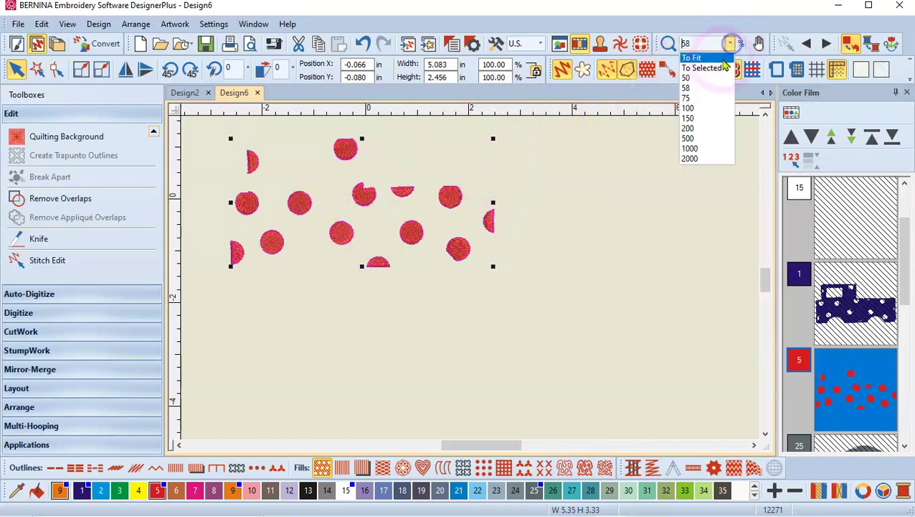
left_click(720, 69)
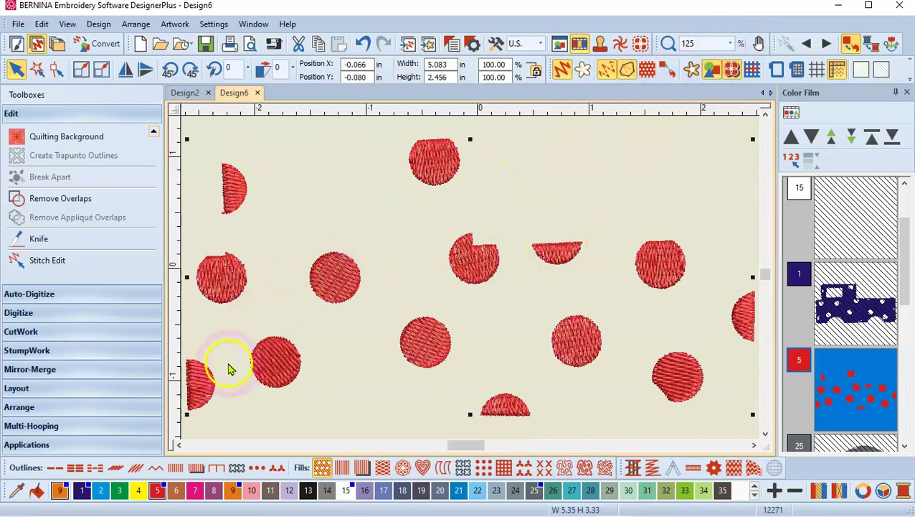
Select the red dots one by one from the truck's front to its rear and resequence them in that selection order
left_click(364, 132)
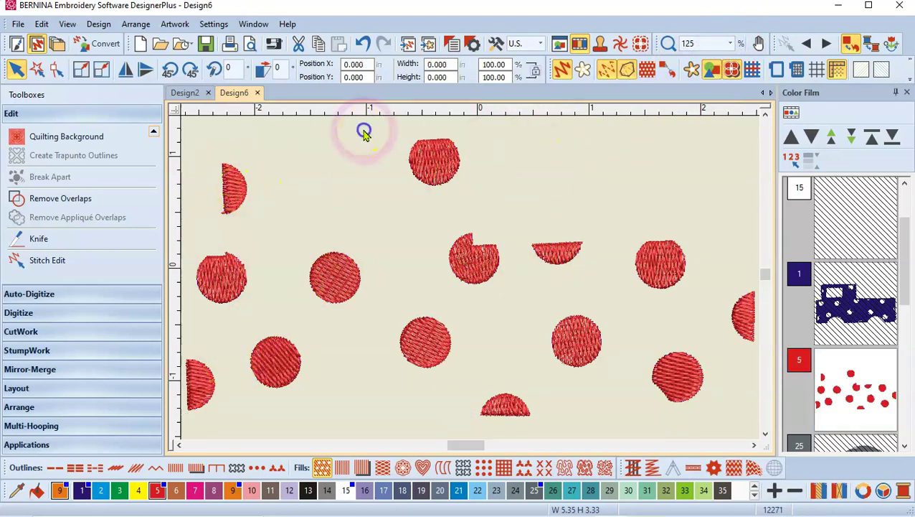
left_click(237, 191)
left_click(227, 278, "ctrl")
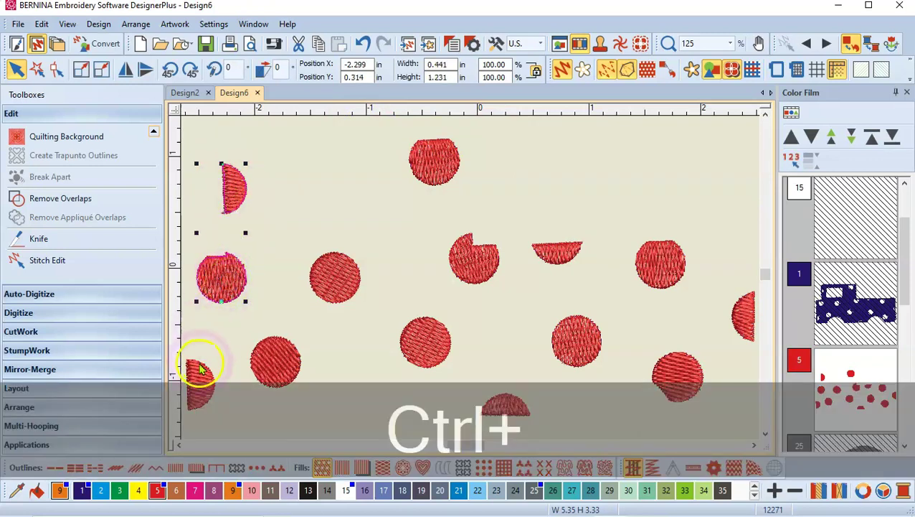
left_click(266, 359, "ctrl")
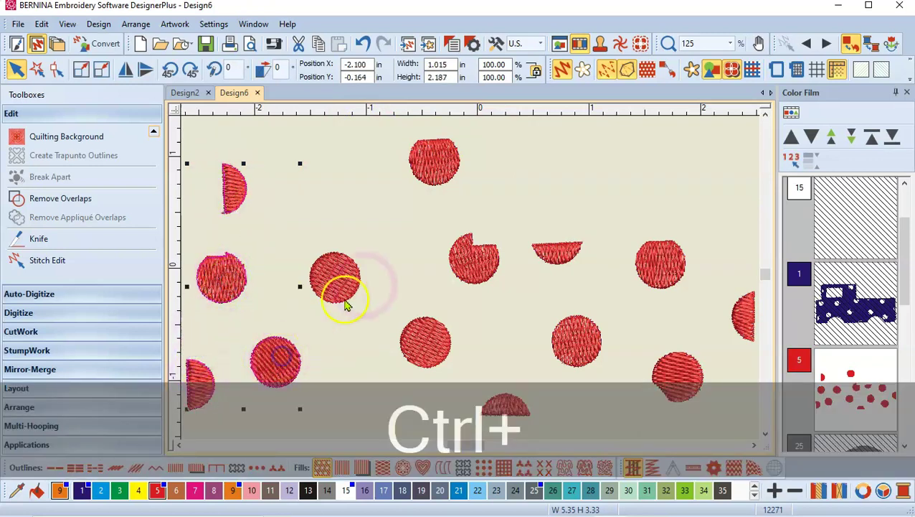
left_click(343, 287, "ctrl")
left_click(466, 273, "ctrl")
left_click(423, 346, "ctrl")
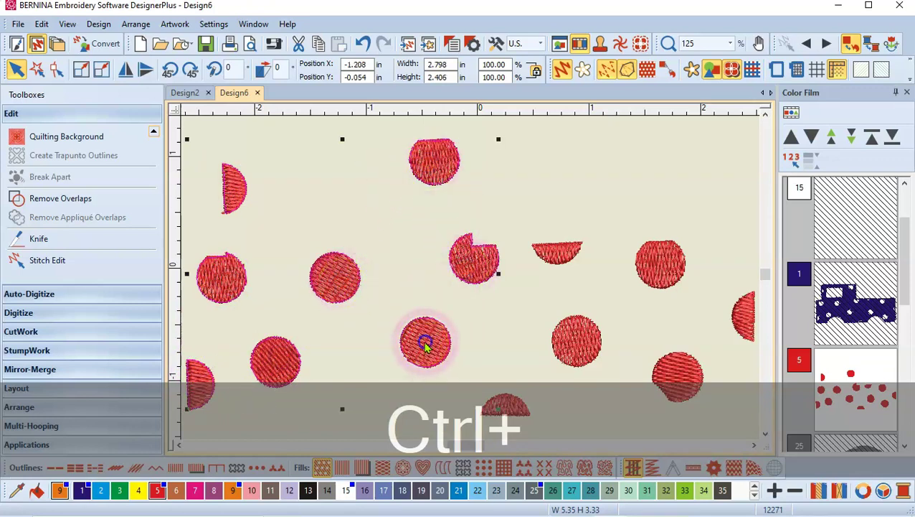
left_click(505, 406, "ctrl")
left_click(587, 351, "ctrl")
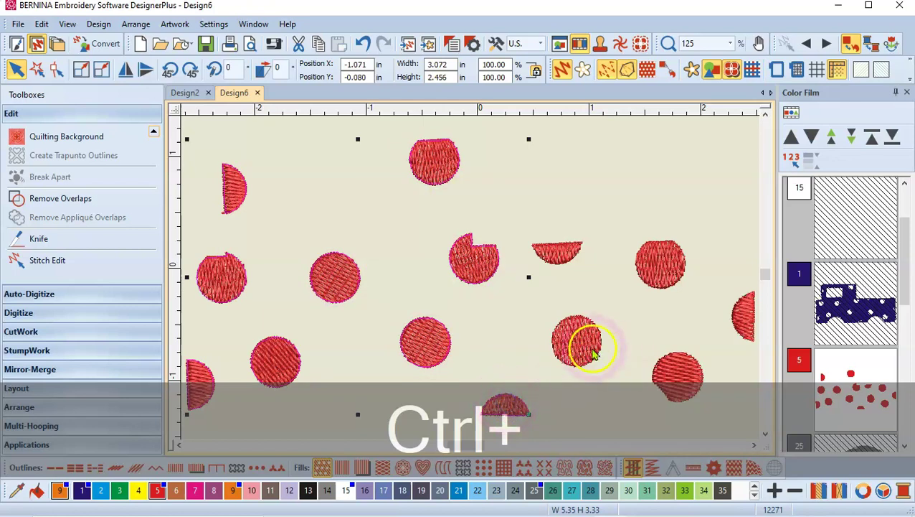
left_click(562, 256, "ctrl")
left_click(665, 276, "ctrl")
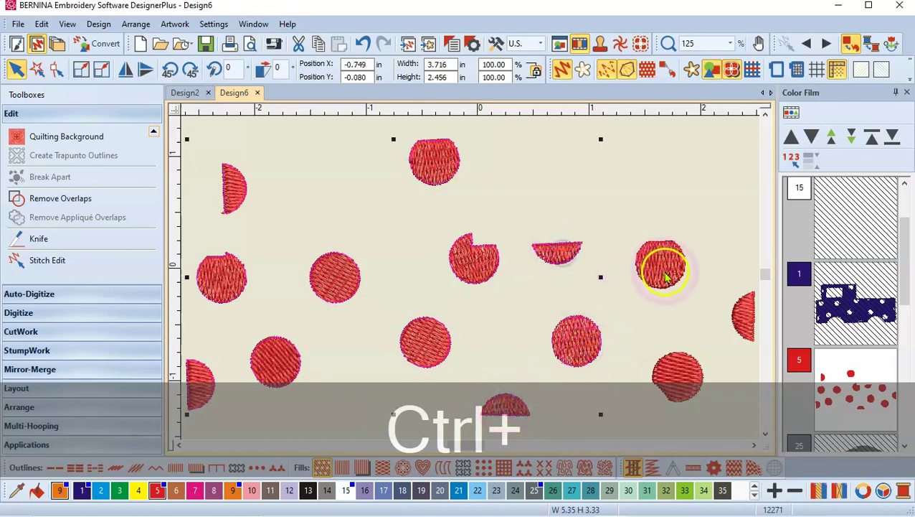
left_click(682, 373, "ctrl")
left_click(746, 324, "ctrl")
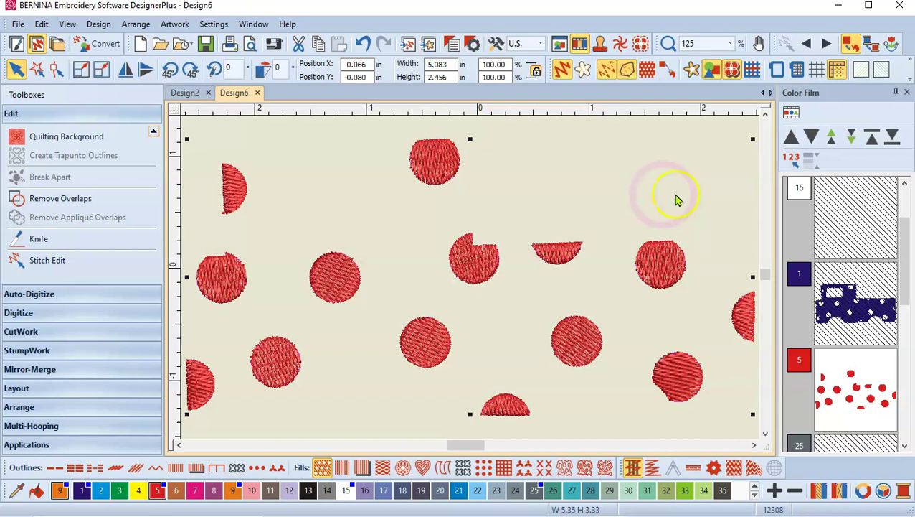
left_click(701, 126)
Check the stitching order of the red dots by going through them as individual objects in the Color Film
left_click(792, 119)
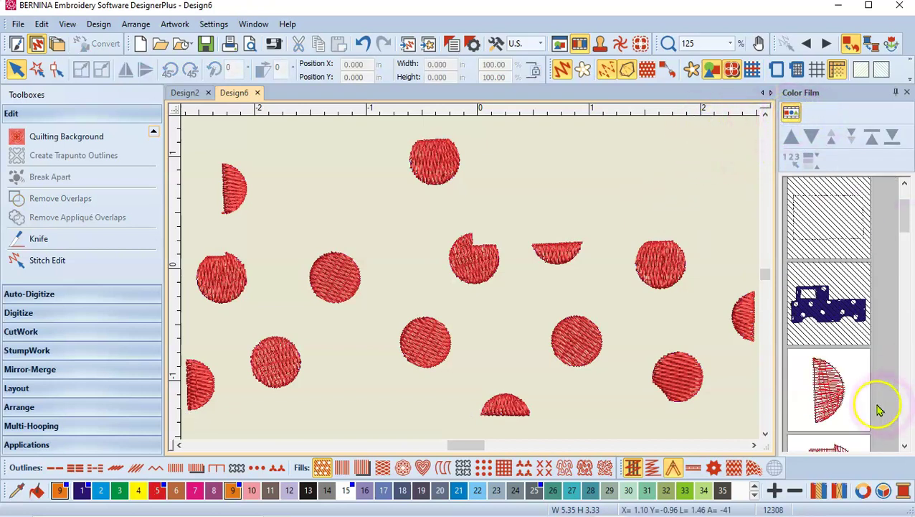
left_click(852, 388)
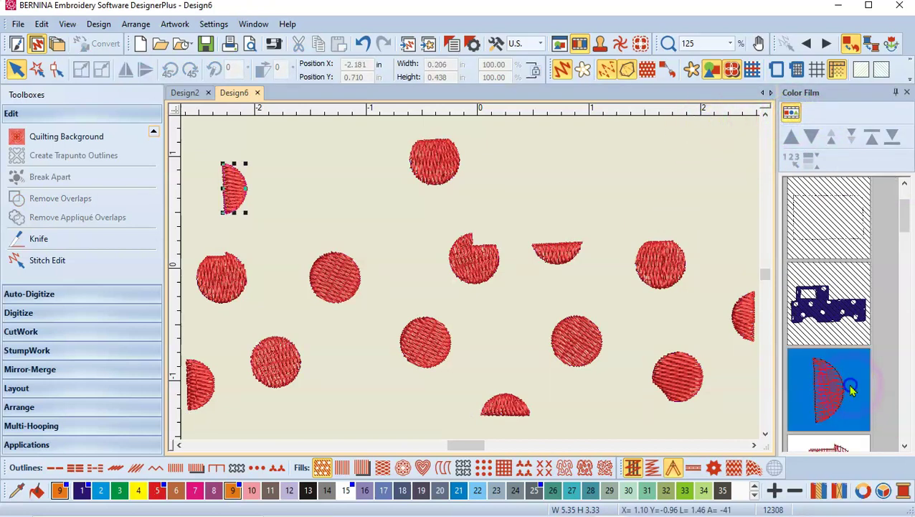
left_click(853, 441)
left_click(904, 446)
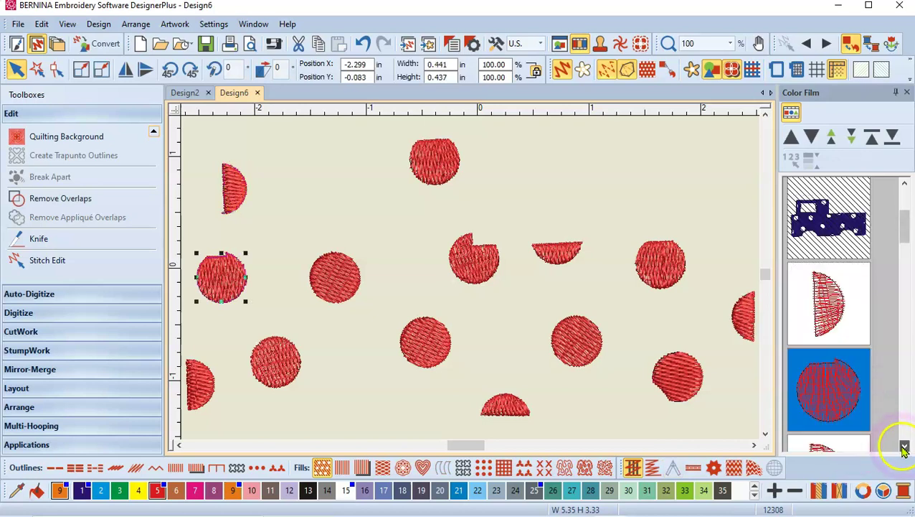
left_click(905, 446)
left_click(828, 392)
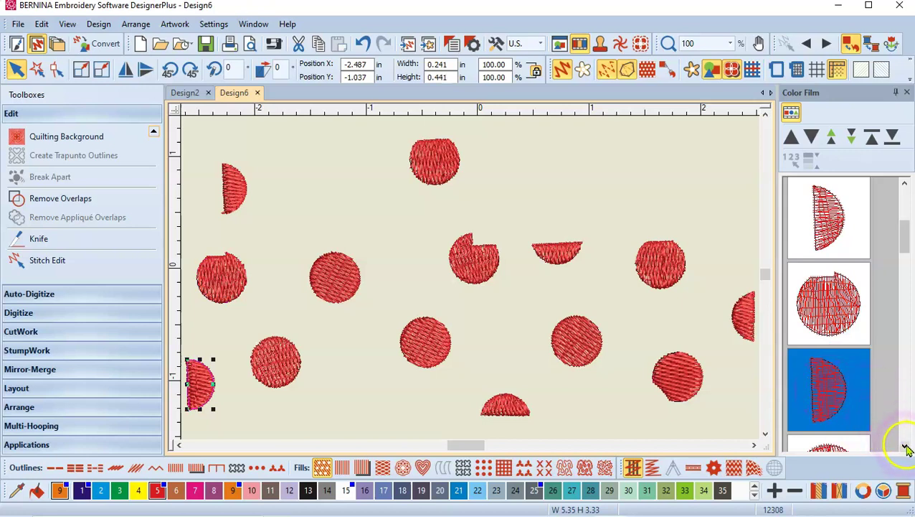
left_click(907, 447)
left_click(850, 388)
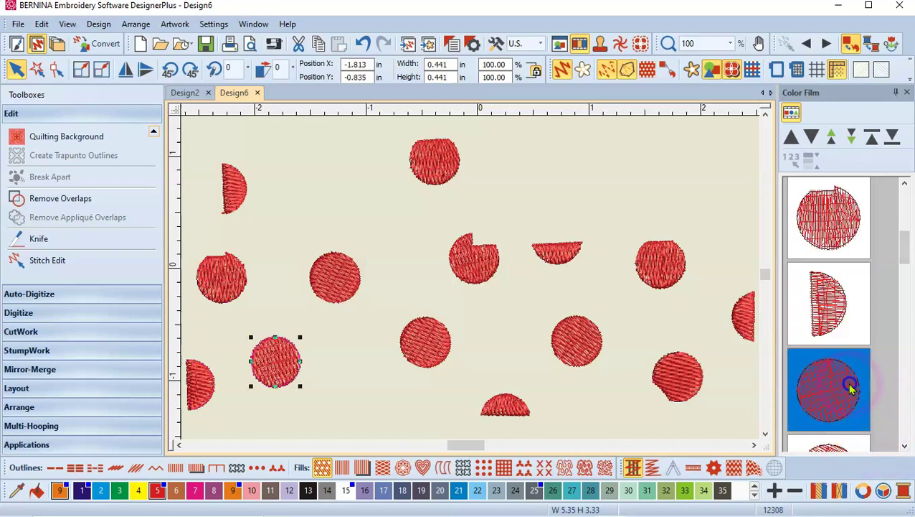
left_click(842, 448)
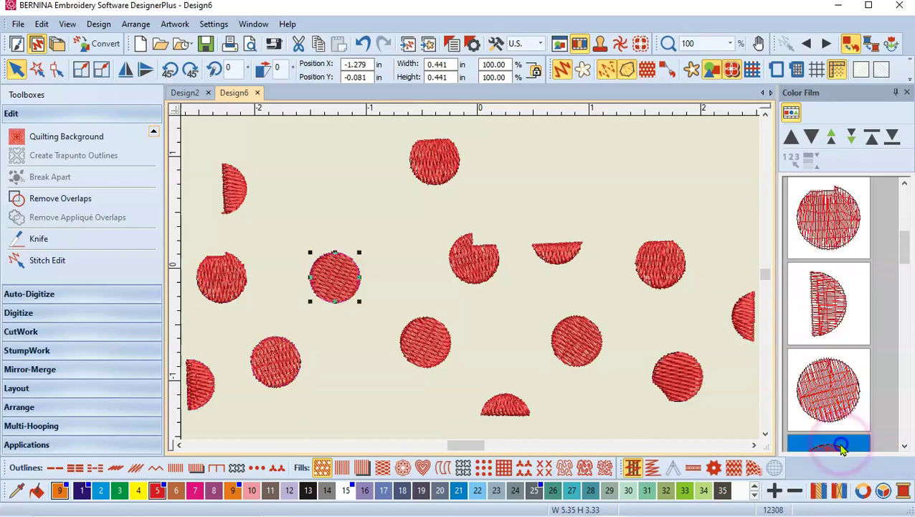
left_click(906, 447)
left_click(836, 446)
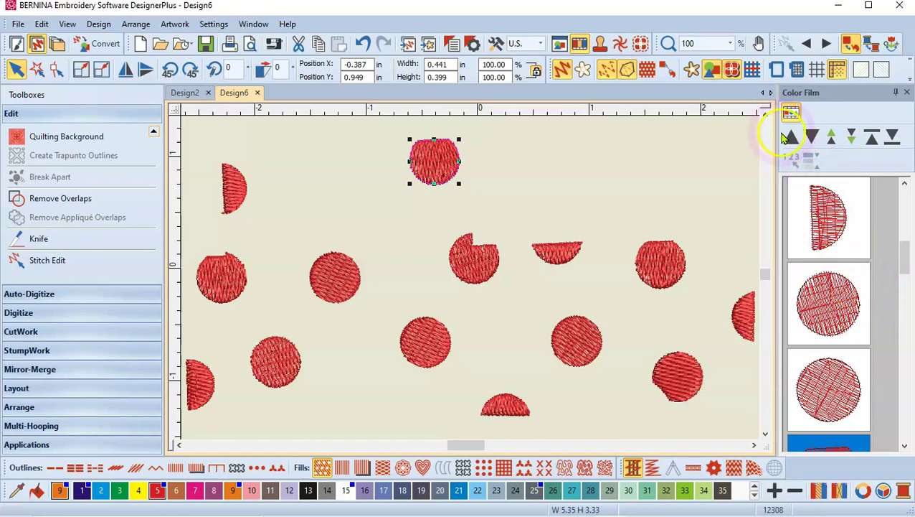
Return the Color Film to colour blocks and unhide all objects of the truck
left_click(792, 113)
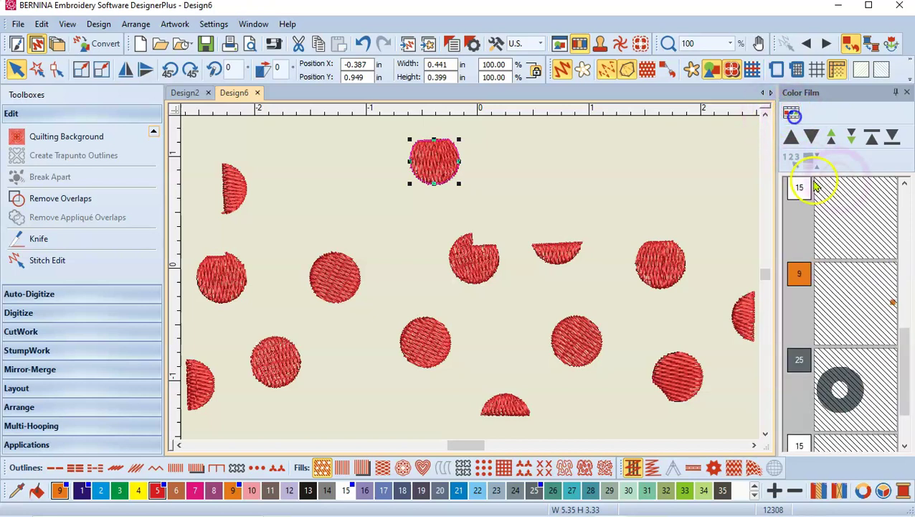
right_click(853, 244)
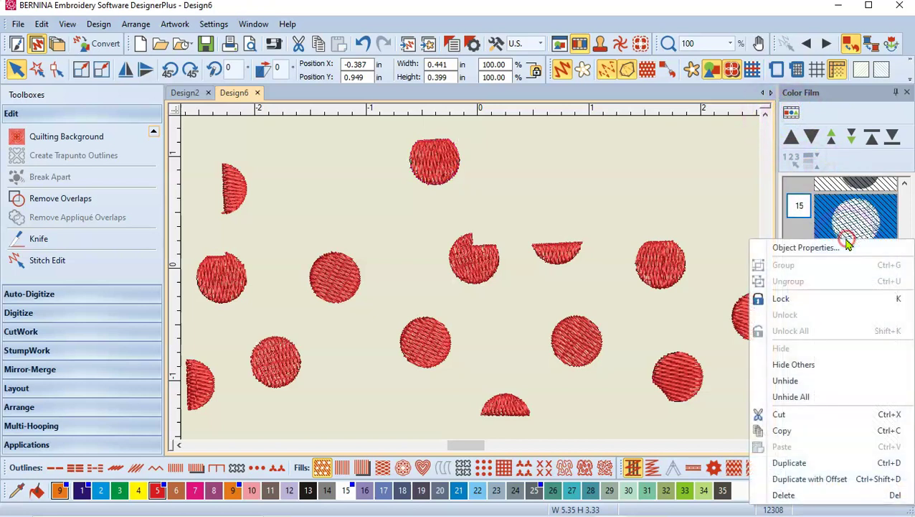
left_click(802, 398)
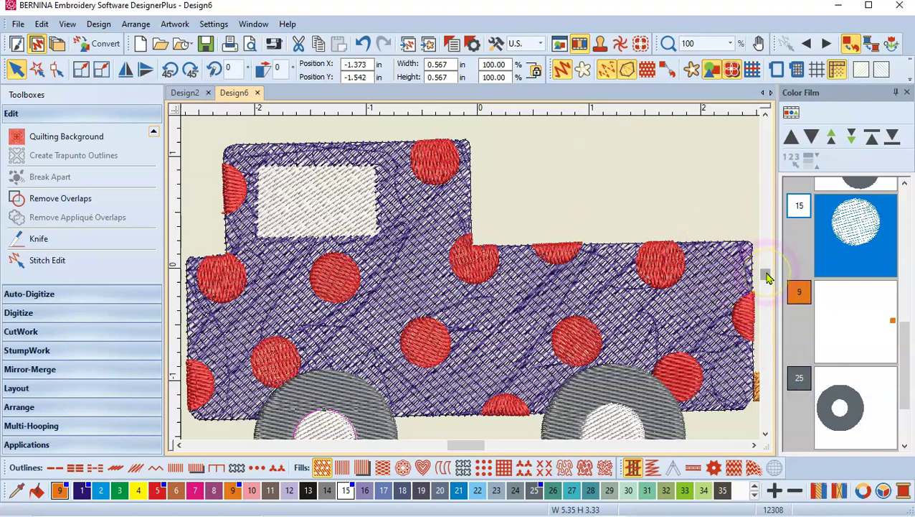
Select the dark blue truck body and create object outlines of type Triple in color 7 BERNINA
left_click_drag(903, 333, 906, 262)
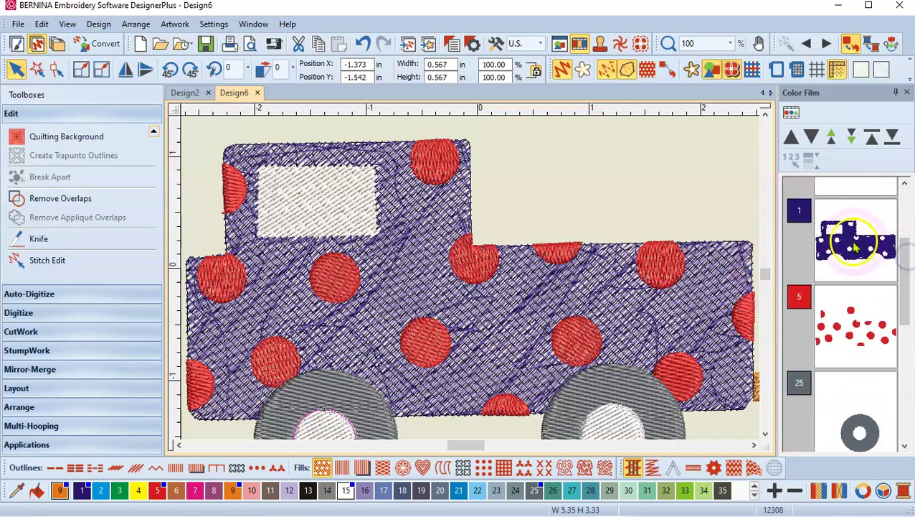
left_click(828, 267)
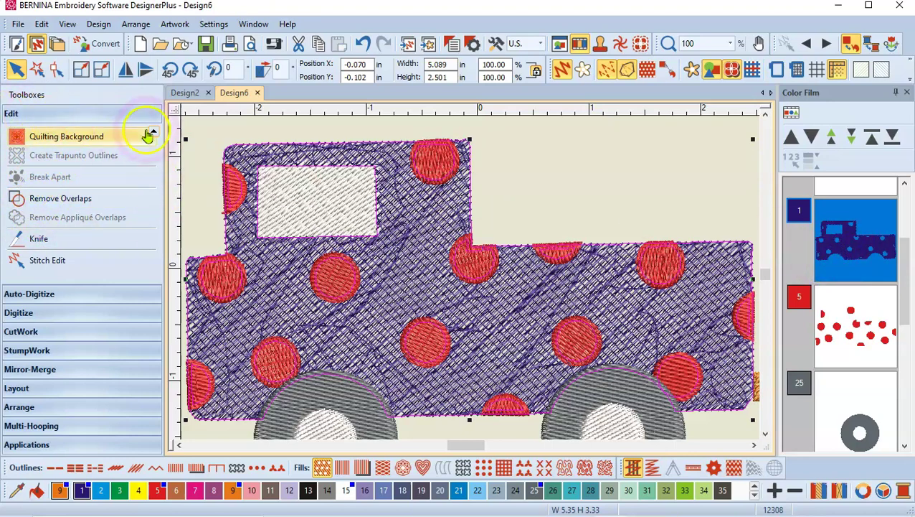
left_click(155, 135)
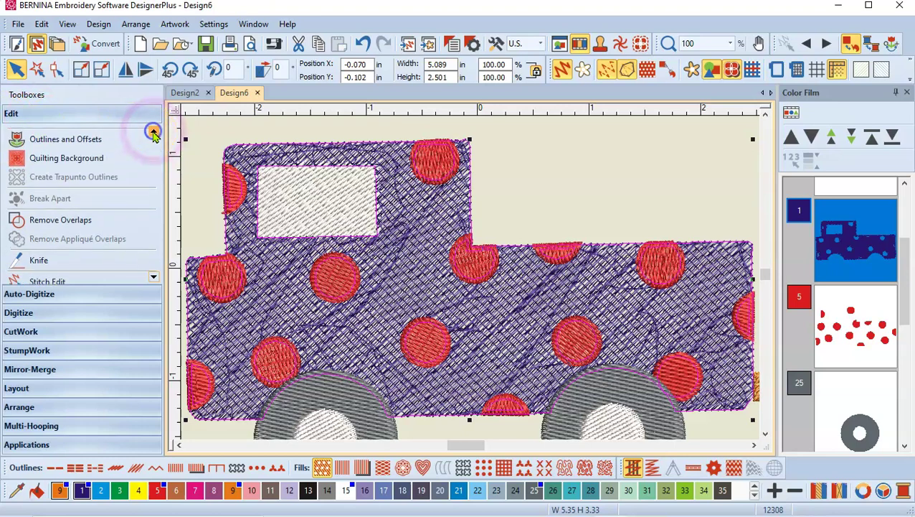
left_click(66, 139)
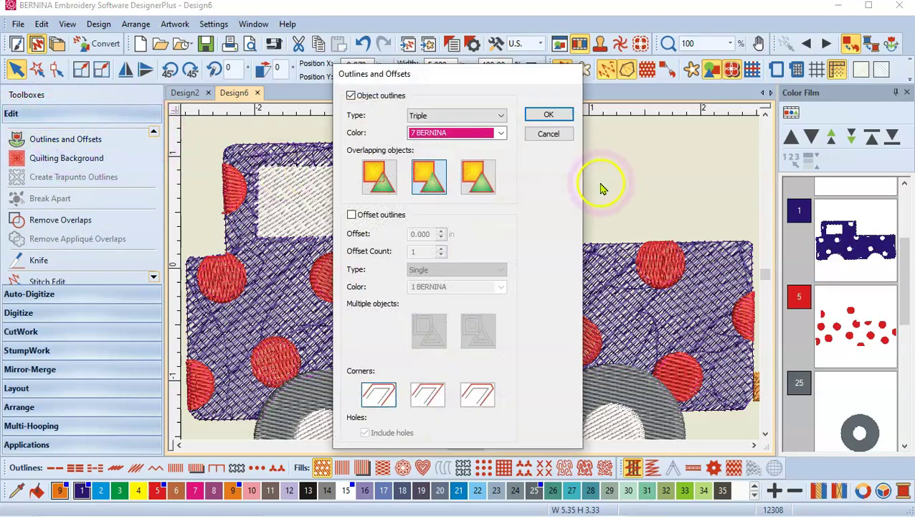
left_click(430, 121)
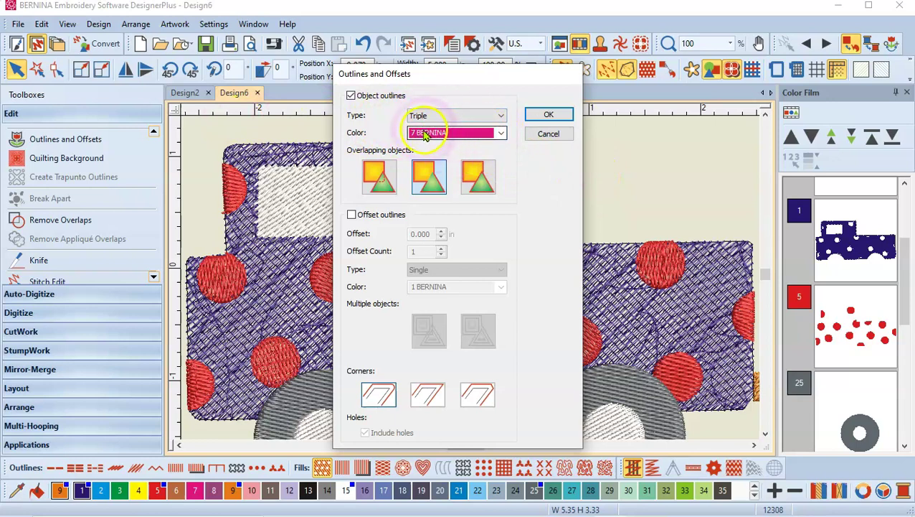
left_click(501, 134)
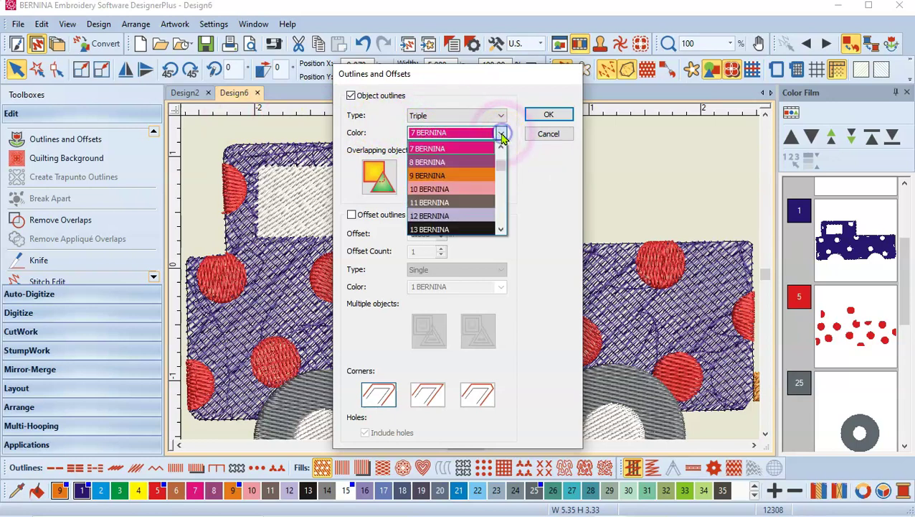
left_click(503, 146)
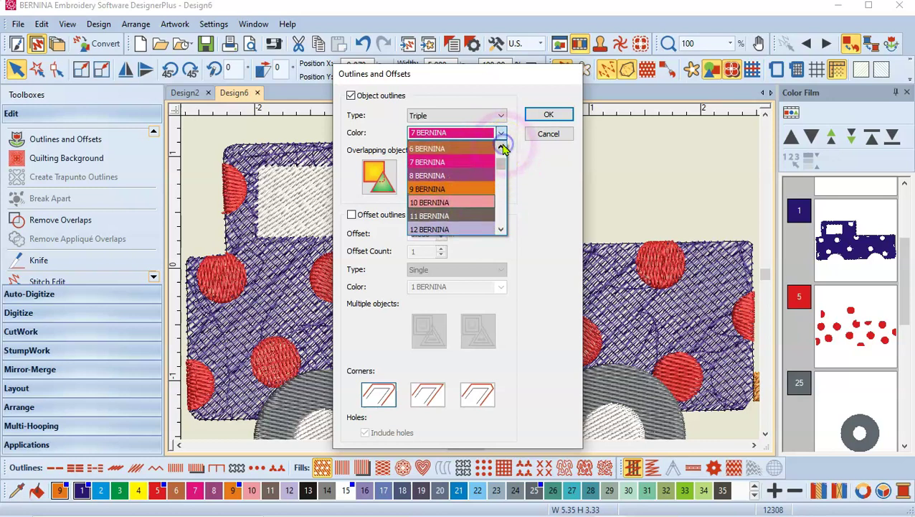
left_click(462, 162)
left_click(548, 116)
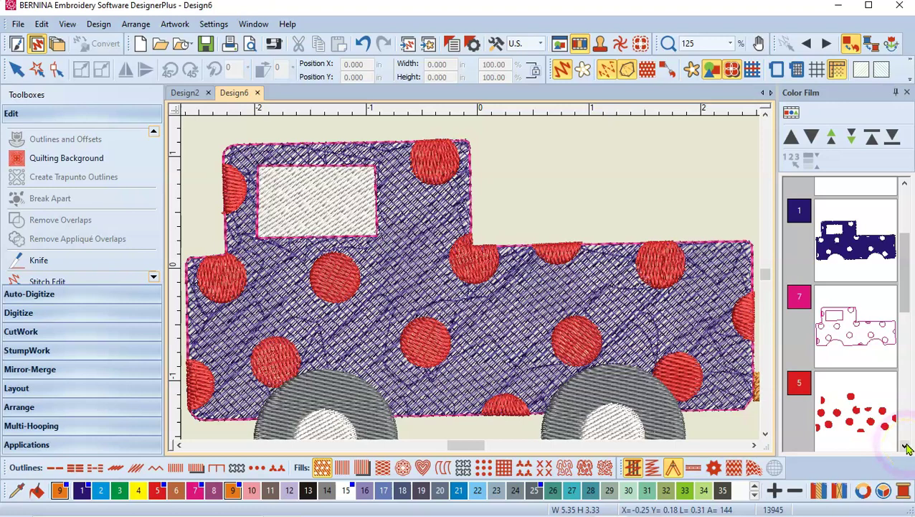
List the magenta outlines as individual objects in the Color Film and delete the ones around the cab's upper dots
left_click(840, 327)
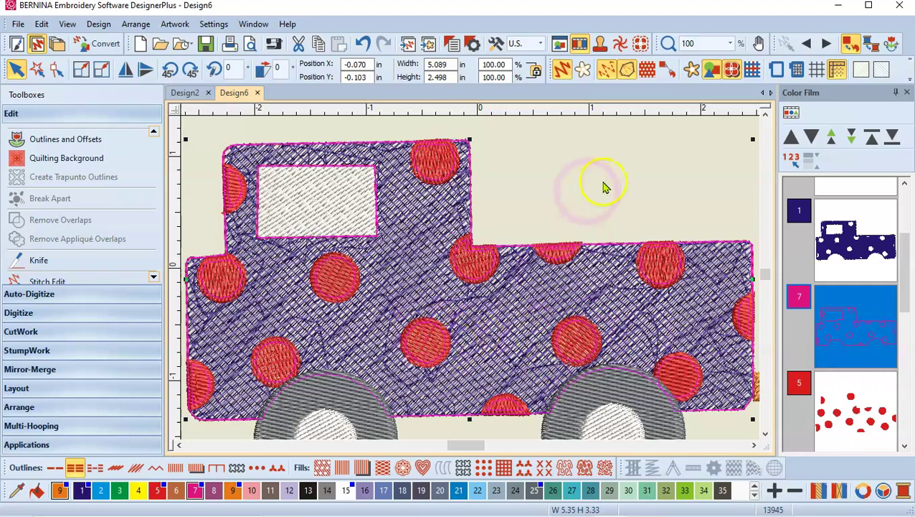
left_click(792, 115)
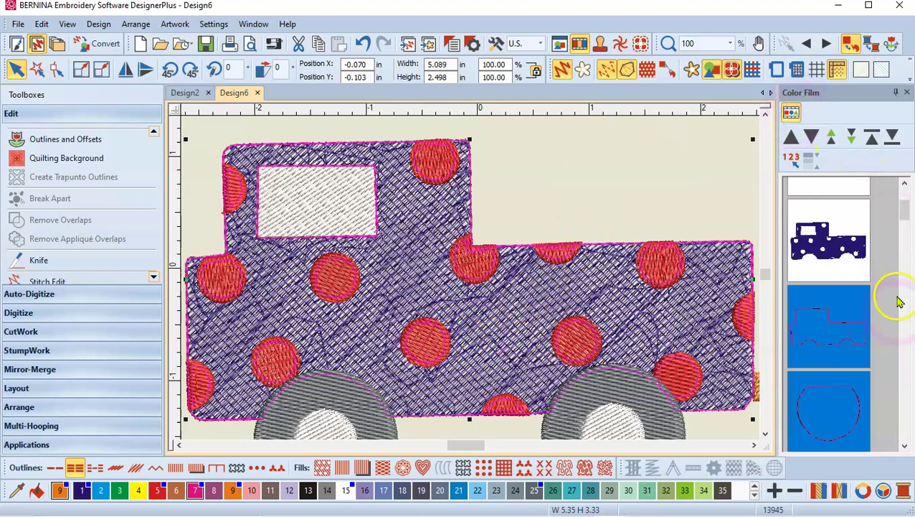
left_click(698, 129)
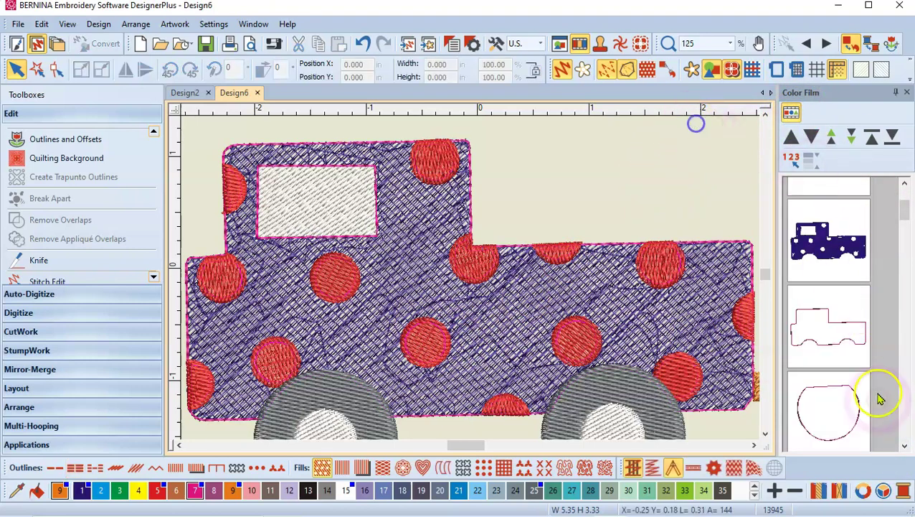
left_click(904, 446)
left_click(842, 302)
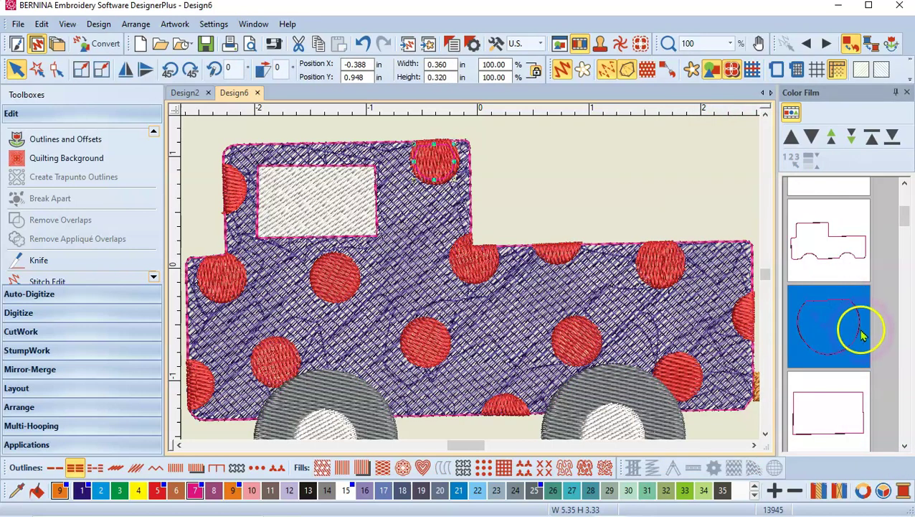
left_click_drag(861, 334, 889, 388)
left_click(847, 418)
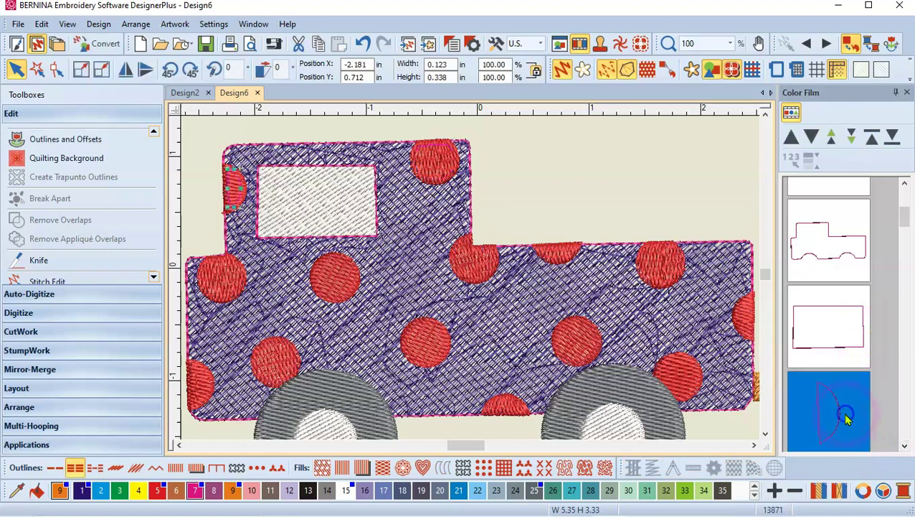
Delete the remaining magenta outlines around the polka dots, keeping the truck body and window outlines
left_click(905, 445)
left_click(834, 341)
left_click_drag(836, 344, 837, 409)
left_click_drag(840, 343, 848, 398)
left_click_drag(846, 341, 838, 408)
left_click(838, 326)
left_click_drag(838, 327, 838, 398)
left_click(834, 380)
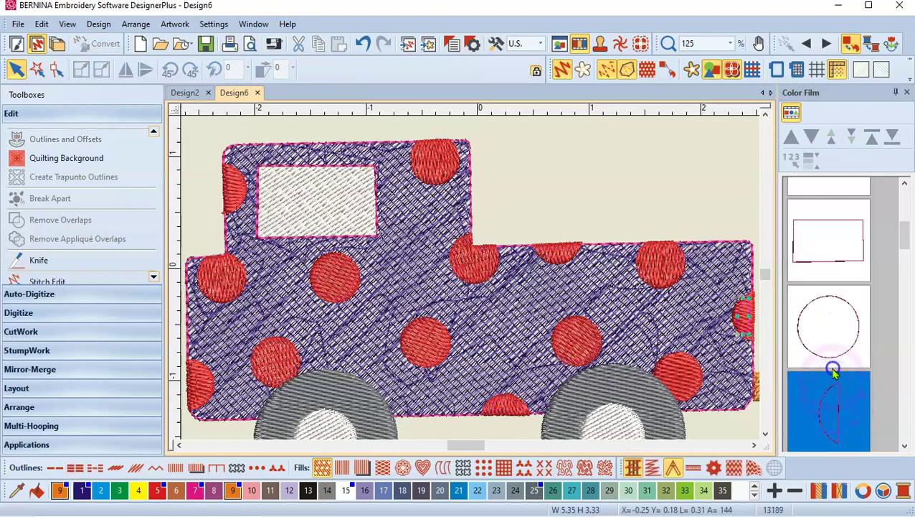
left_click(861, 323)
left_click(848, 404)
left_click(854, 337)
key("ctrl+z")
left_click(742, 285)
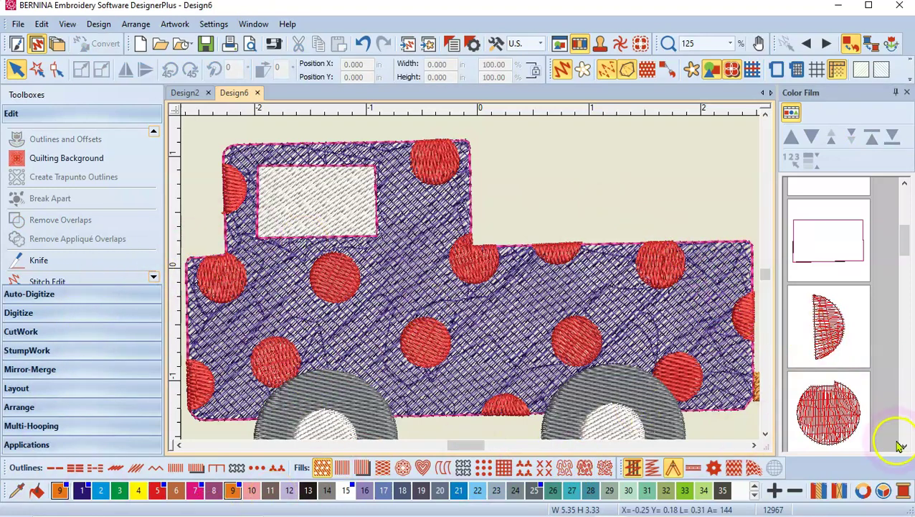
Select both grey tires and create Triple object outlines around them in color 7 BERNINA
left_click(766, 435)
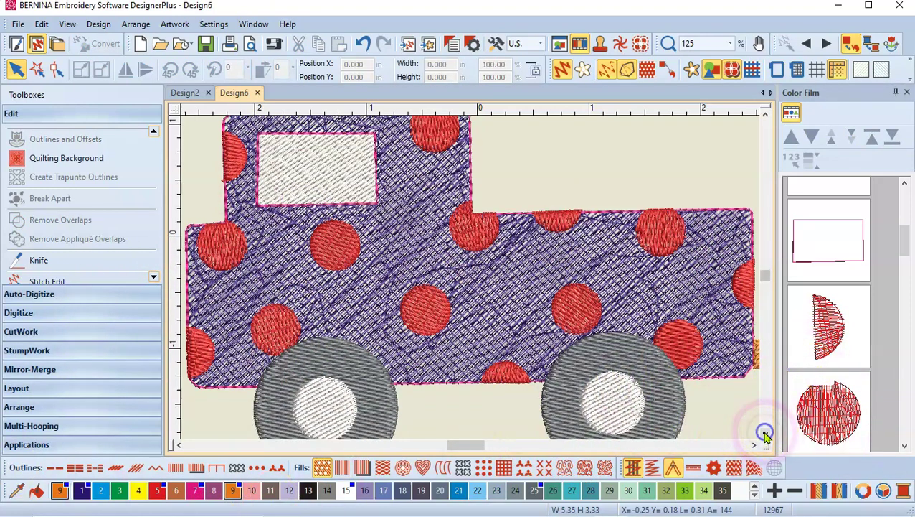
left_click(766, 435)
left_click(765, 435)
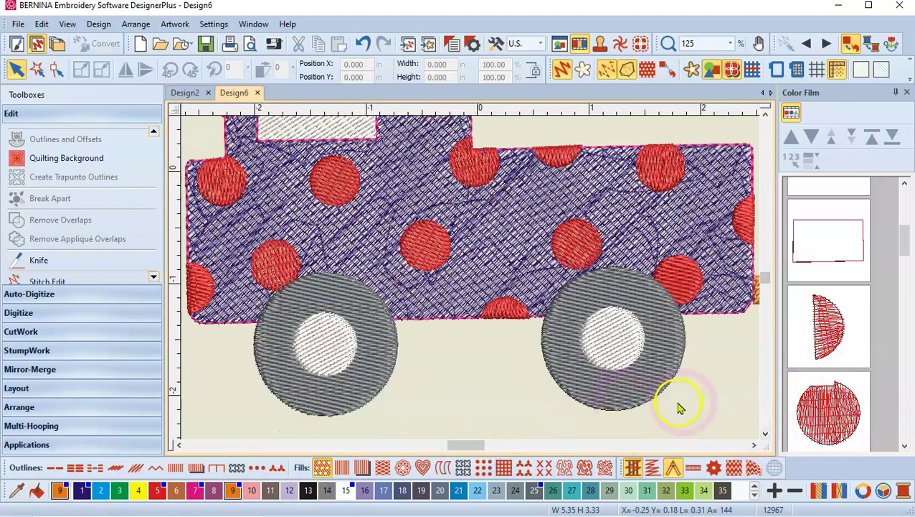
scroll(470, 280, "down", 10)
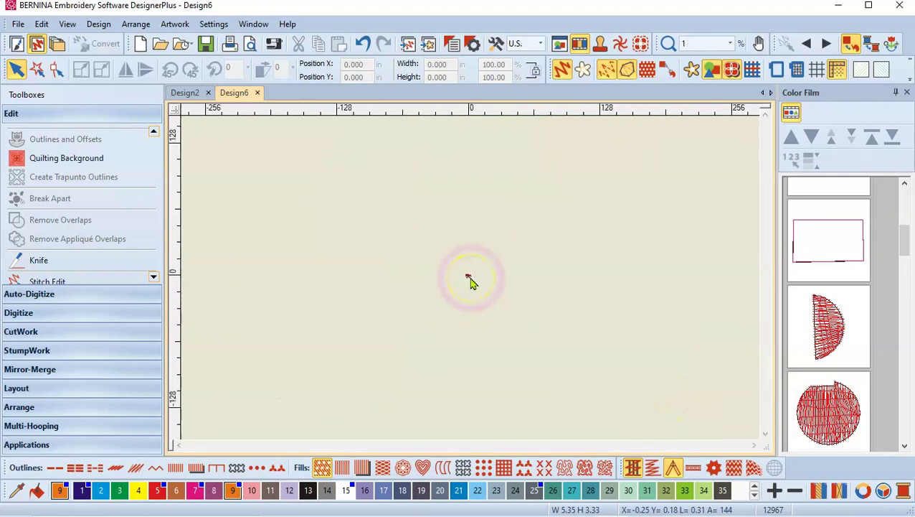
scroll(470, 282, "up", 10)
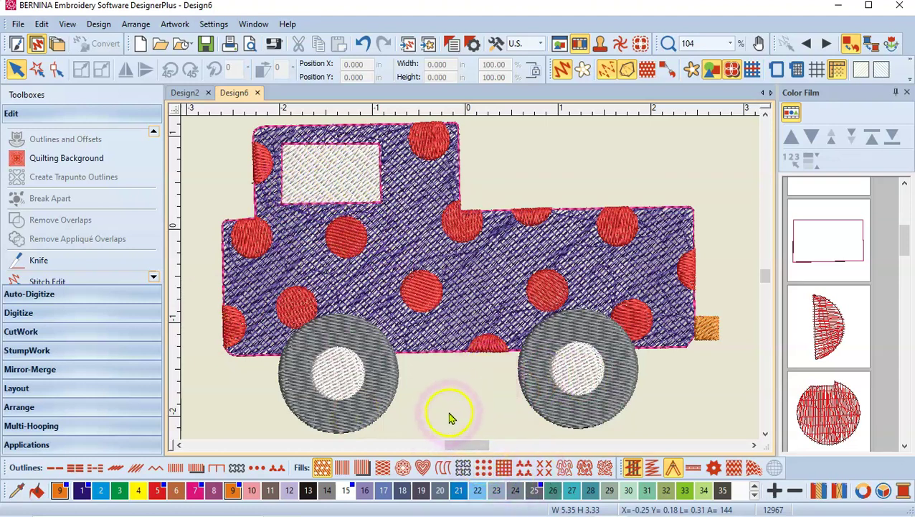
left_click(382, 393)
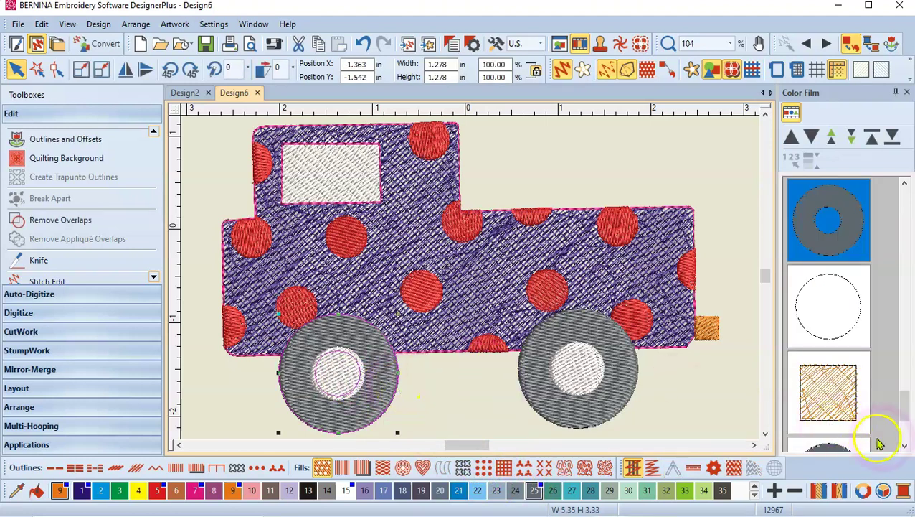
left_click(904, 444)
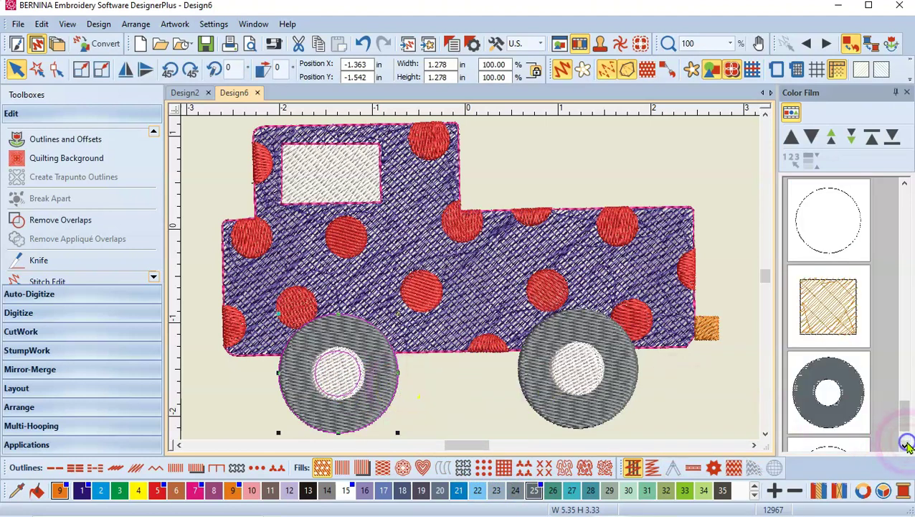
left_click(823, 368, "ctrl")
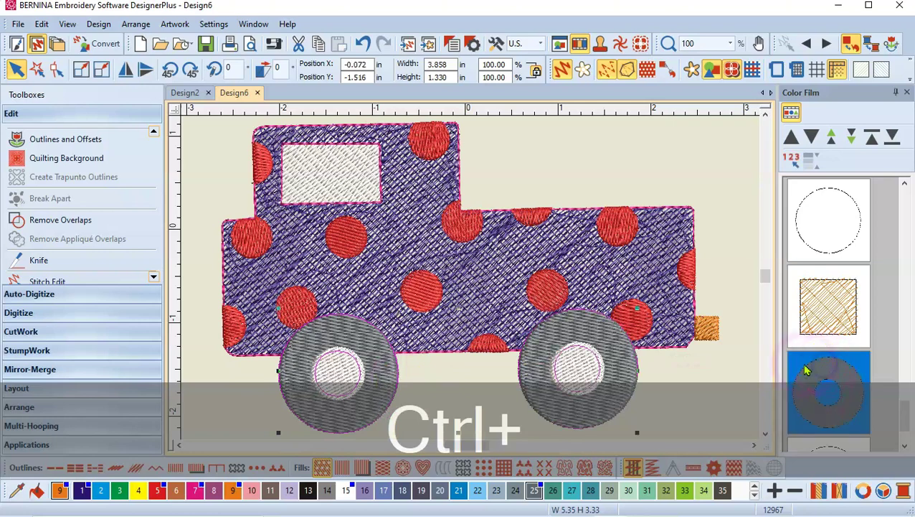
left_click(67, 140)
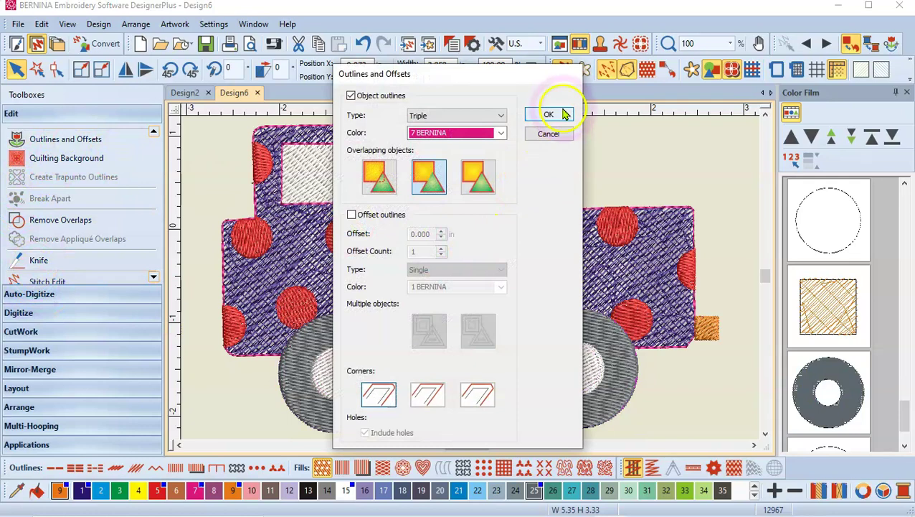
left_click(564, 113)
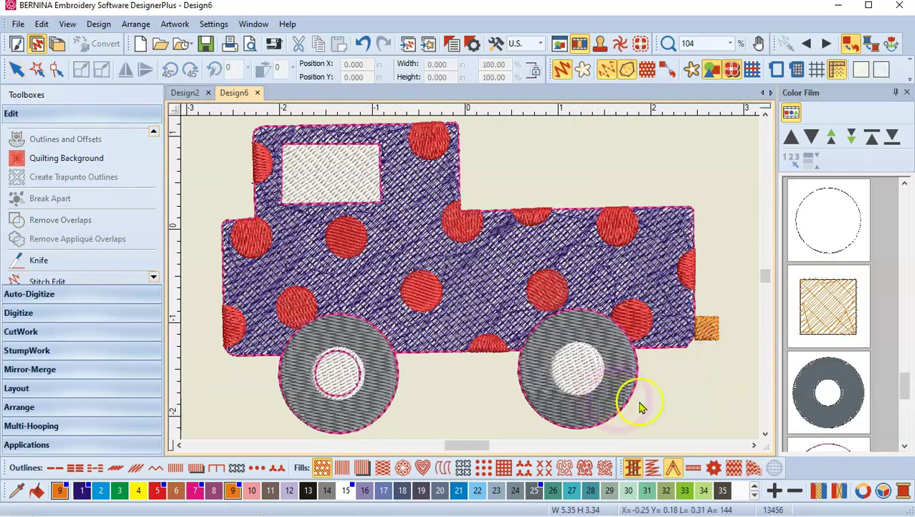
left_click(731, 402)
Move the orange square at the truck's rear to the end of the stitching sequence
left_click(593, 375)
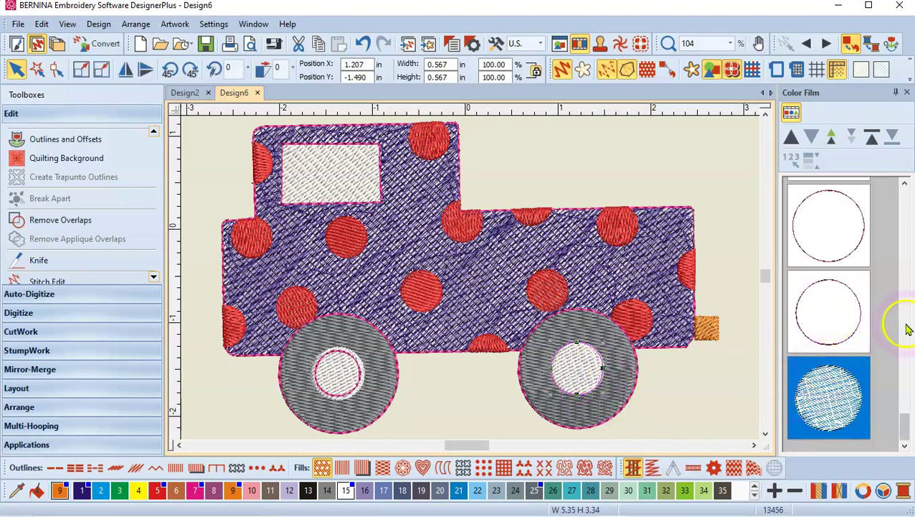
left_click_drag(908, 435, 907, 382)
mouse_move(907, 388)
left_mouse_down()
mouse_move(907, 374)
mouse_move(906, 386)
left_mouse_up()
left_click(820, 339)
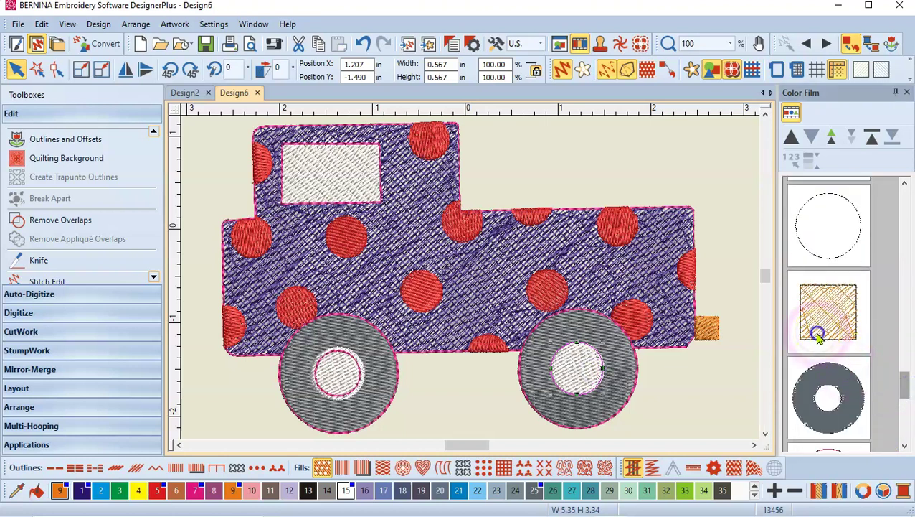
left_click(845, 313)
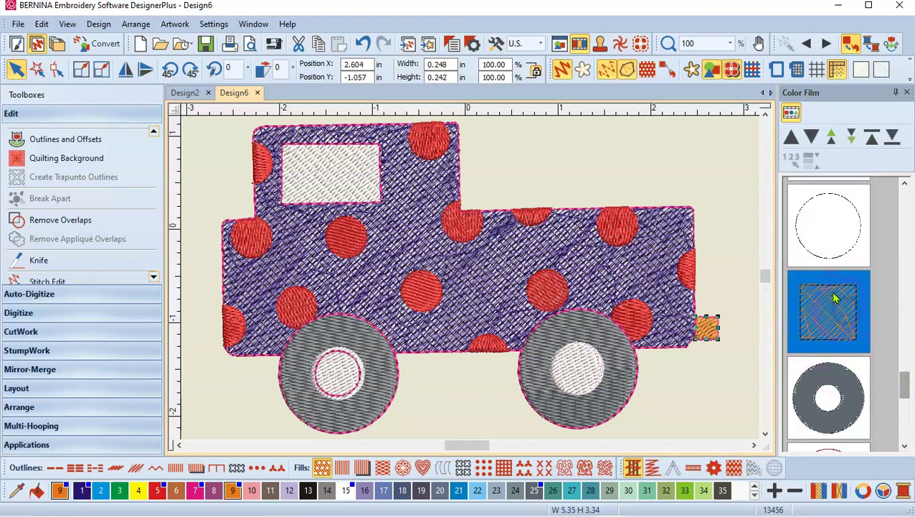
left_click(871, 139)
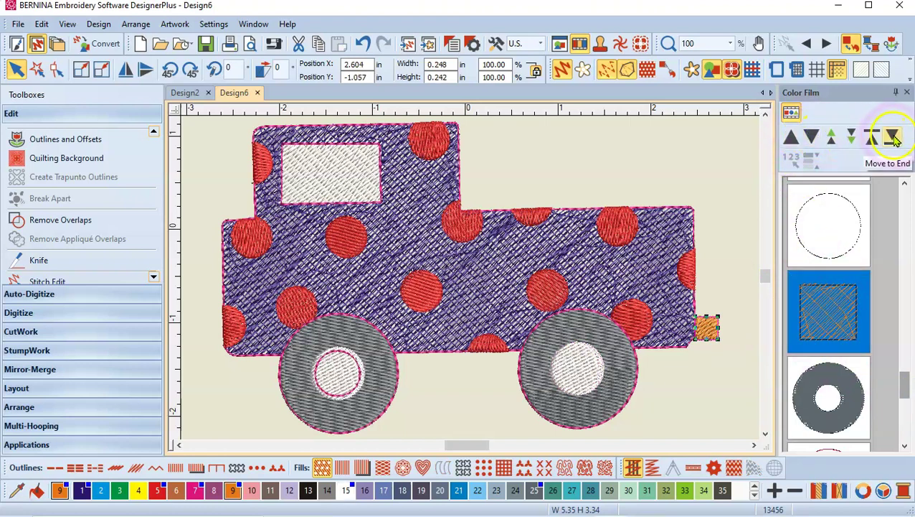
left_click(893, 139)
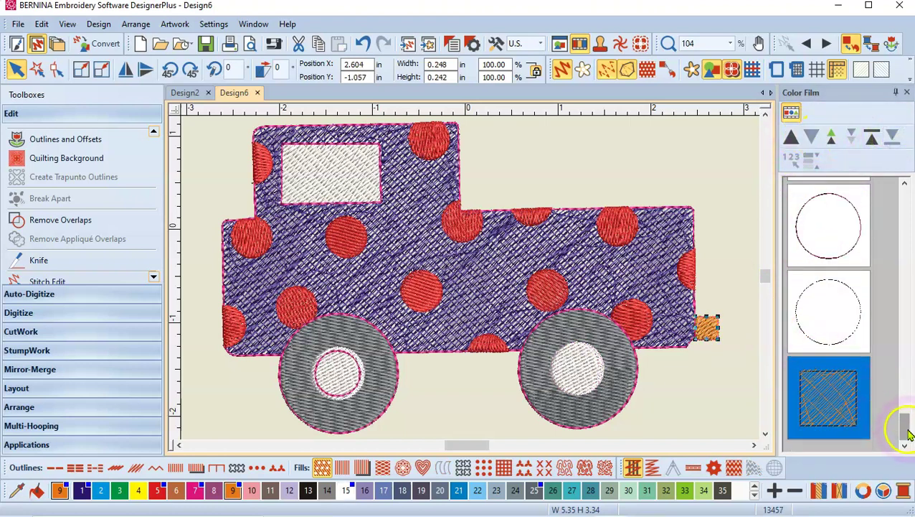
Return the Color Film to colour blocks and recolor the truck's window fill to color 34
left_click(792, 113)
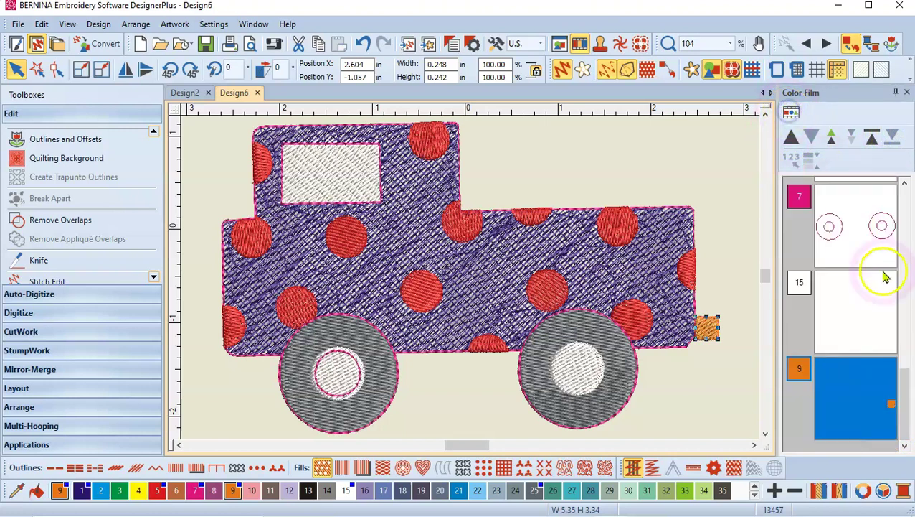
left_click_drag(901, 420, 911, 248)
left_click(841, 306)
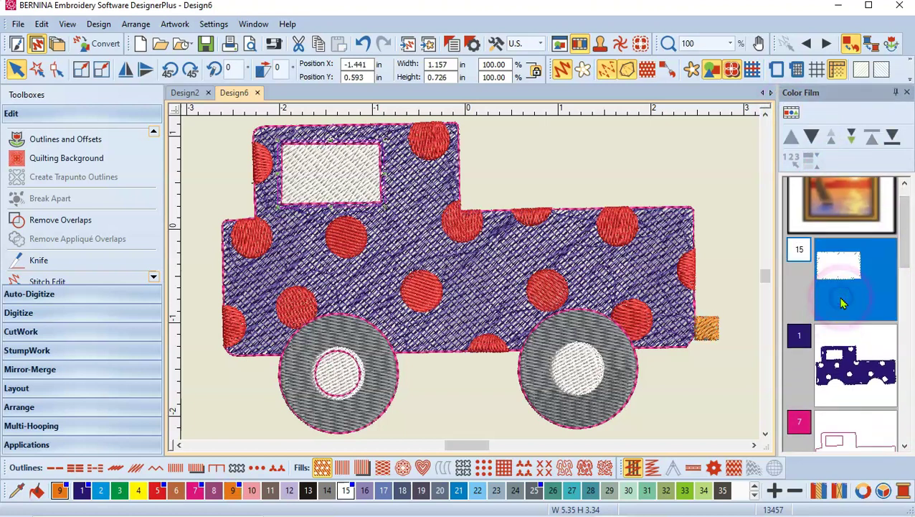
left_click(704, 490)
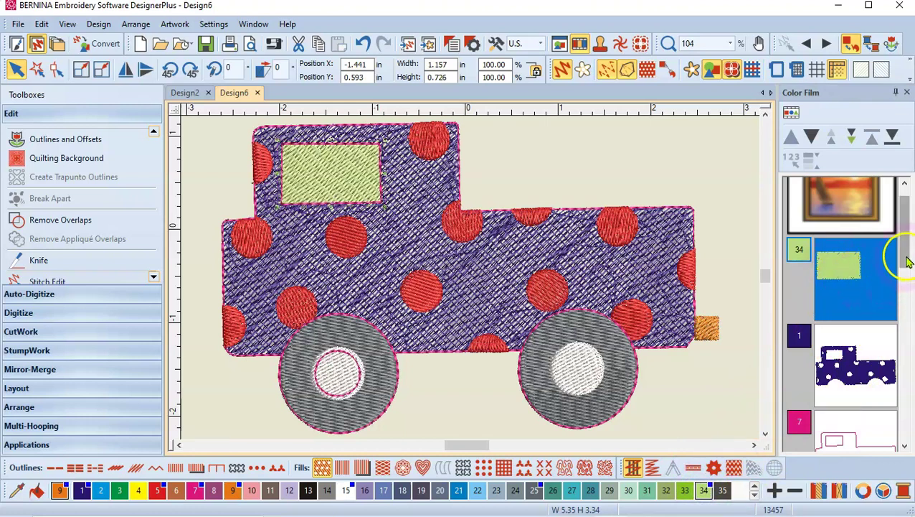
Move the magenta truck body outline in the Color Film so it stitches directly after the red polka dots
left_click(876, 368)
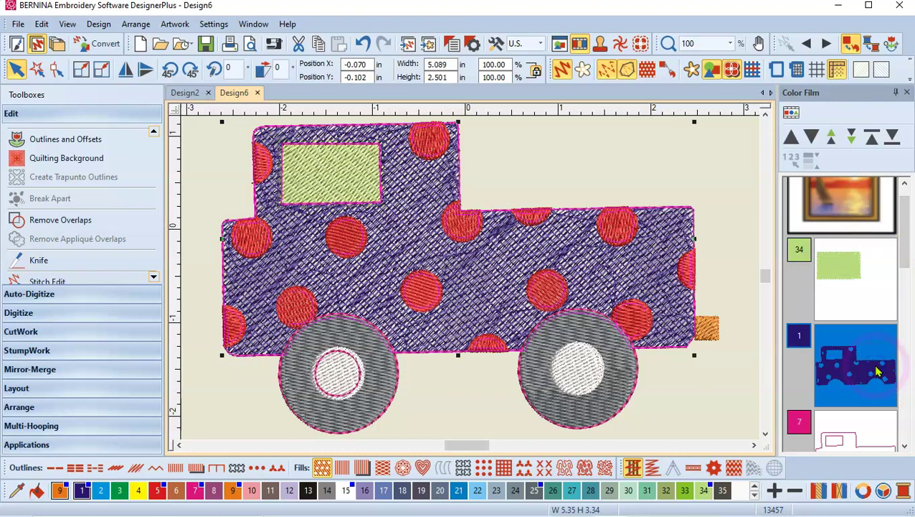
left_click(867, 434)
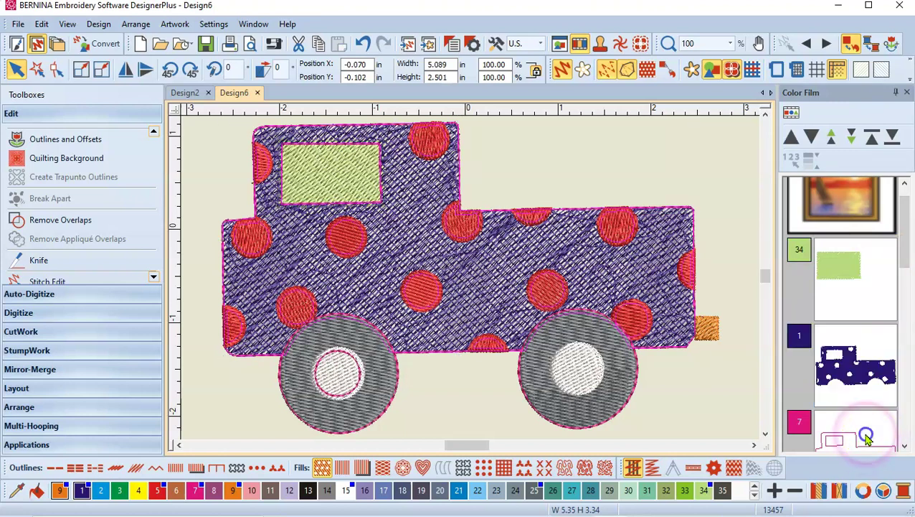
left_click(905, 446)
left_click(903, 447)
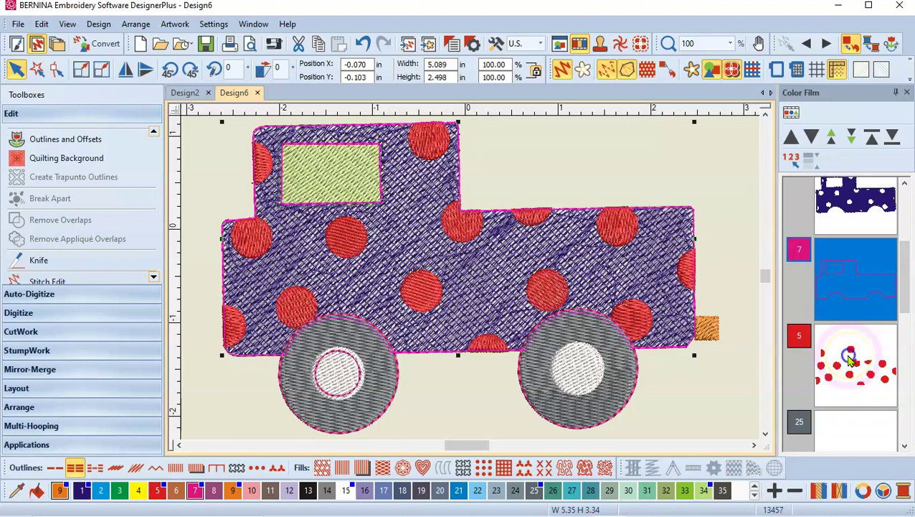
left_click(848, 359)
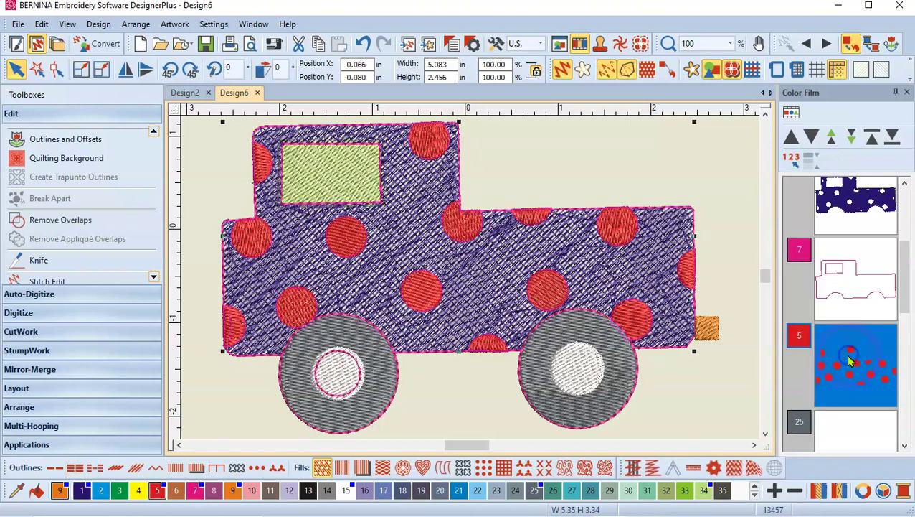
left_click(850, 289)
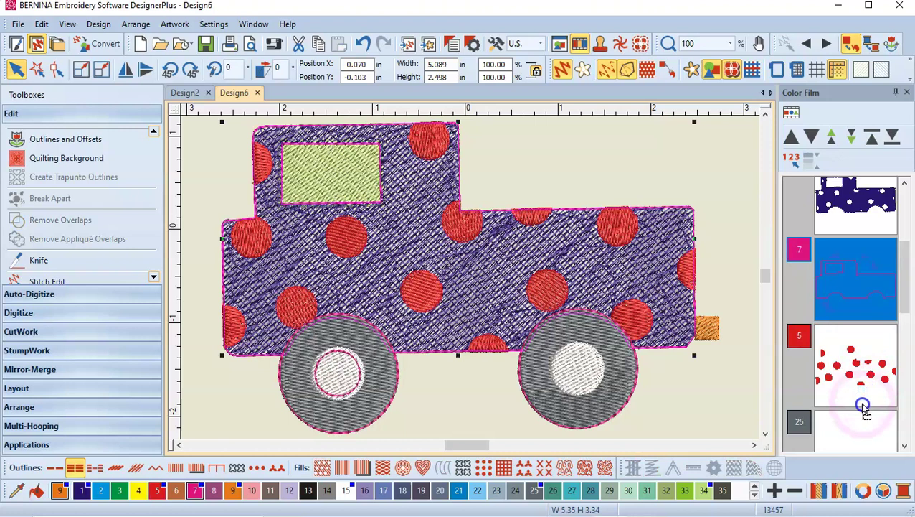
left_click_drag(864, 408, 905, 447)
Move the left tire's grey fill later in the sequence, past the white hub, to join the other tire's color 25 block
left_click(906, 446)
left_click(861, 300)
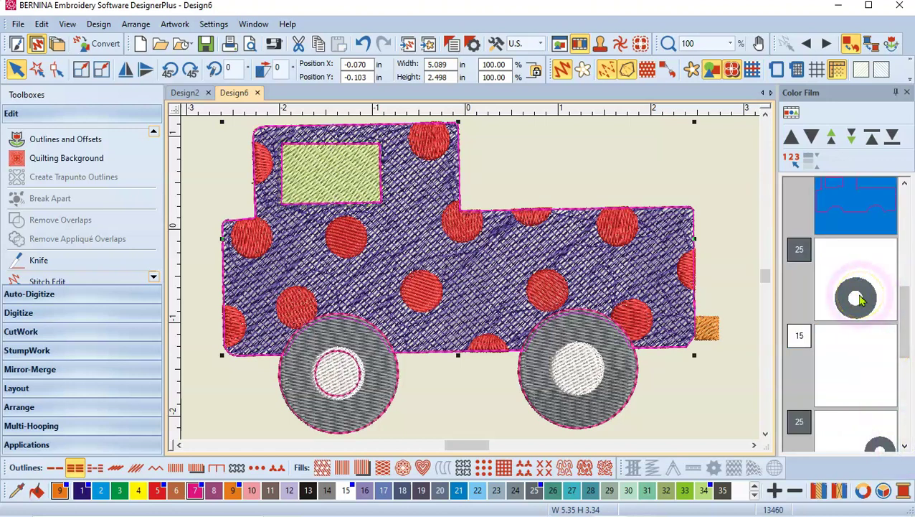
left_click(849, 213)
left_click(811, 138)
left_click(855, 290)
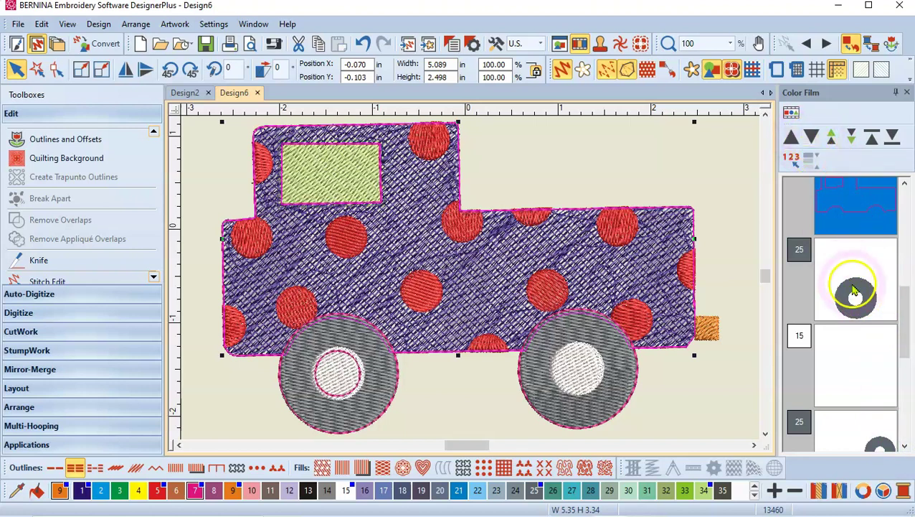
left_click(814, 155)
left_click(812, 138)
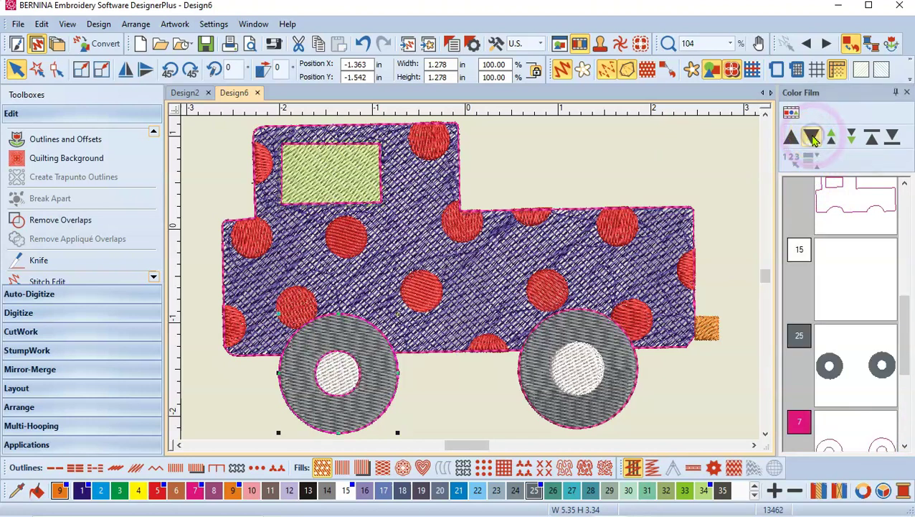
Recolor both white wheel hubs to color 34
left_click(852, 287)
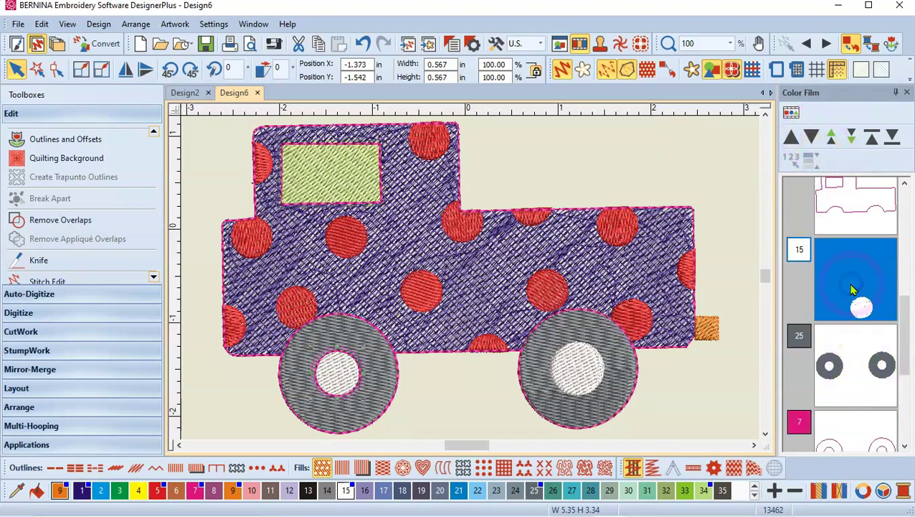
left_click(704, 491)
left_click(586, 381)
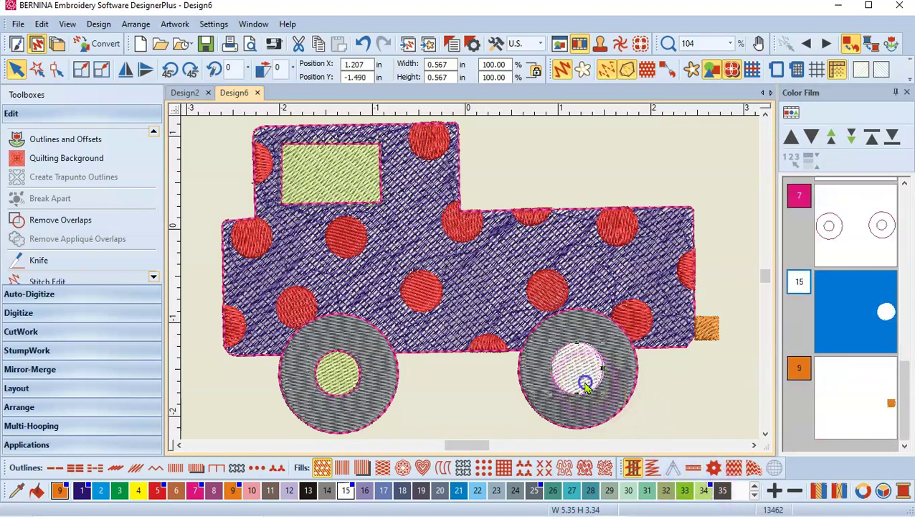
left_click(701, 492)
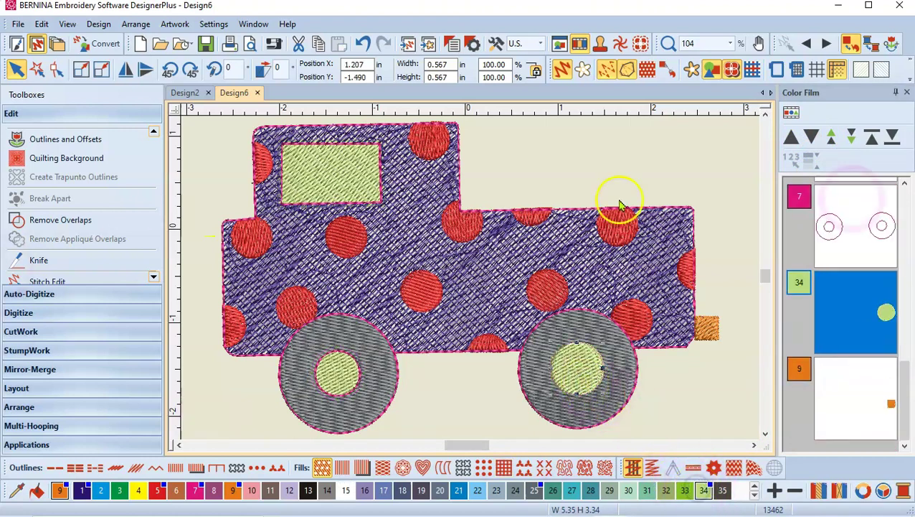
Move the right wheel's green hub earlier in the stitching sequence until it joins the left hub's color 34 block
left_click(794, 138)
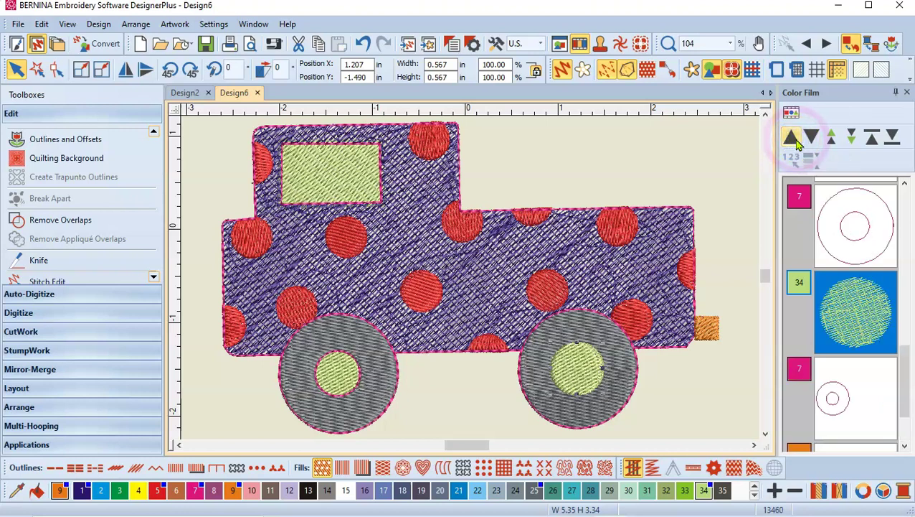
left_click(796, 142)
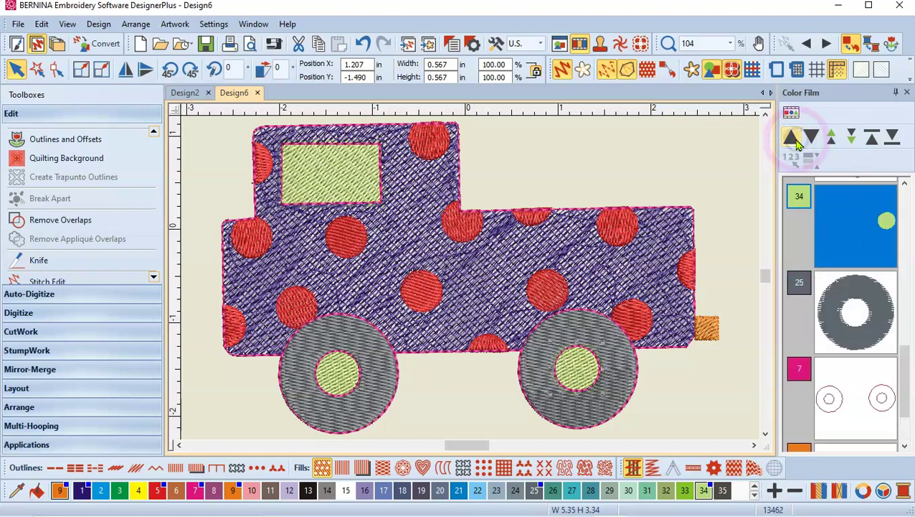
left_click(796, 142)
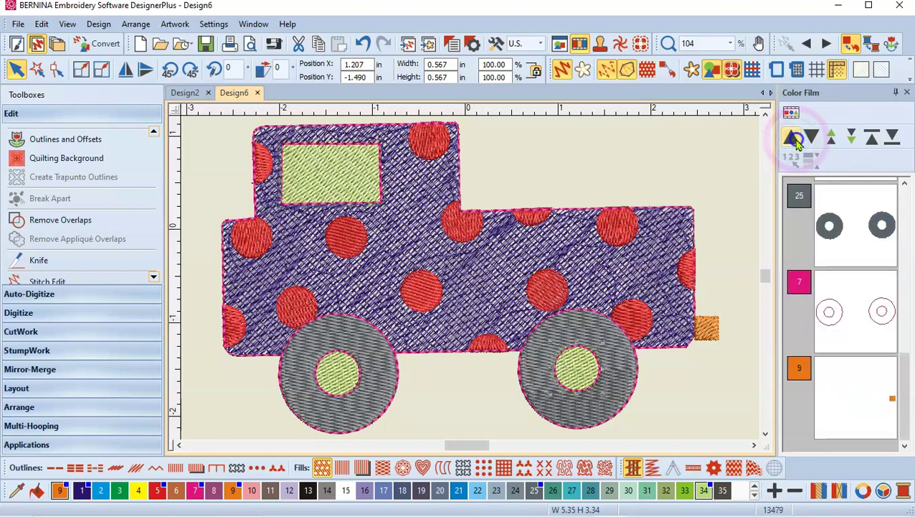
Move the truck body outline later in the sequence until it joins the wheel outlines in one color 7 block
left_click(905, 184)
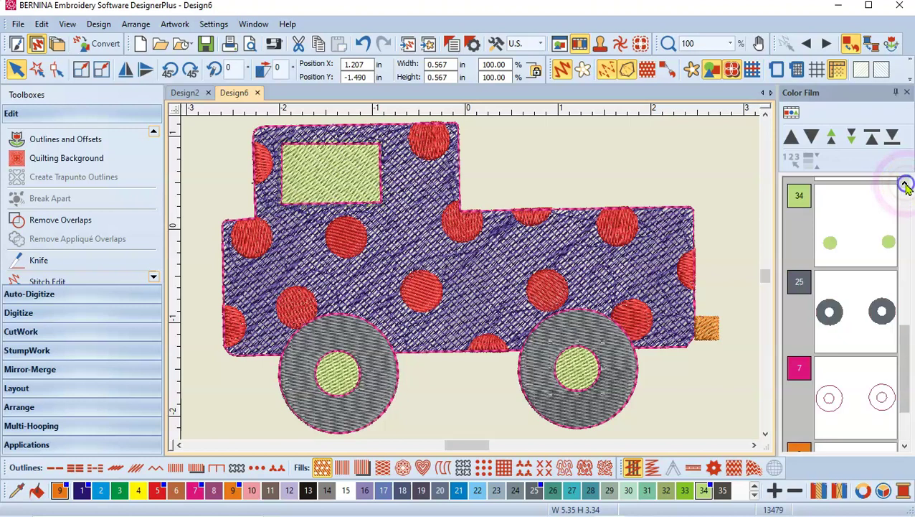
left_click(905, 183)
left_click(850, 312)
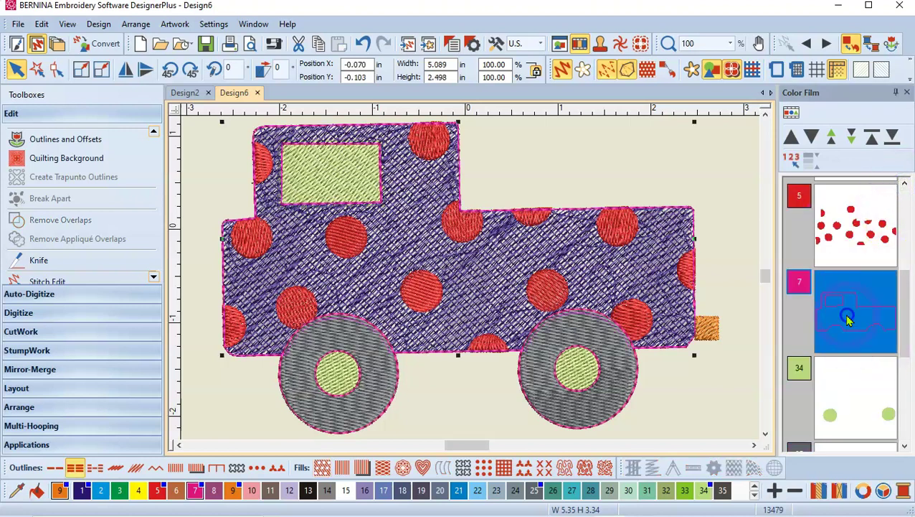
left_click(813, 139)
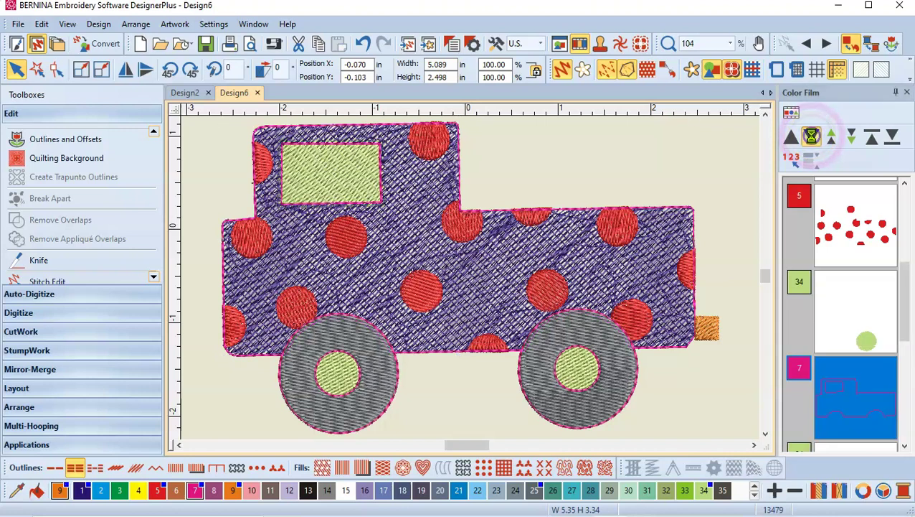
left_click(811, 137)
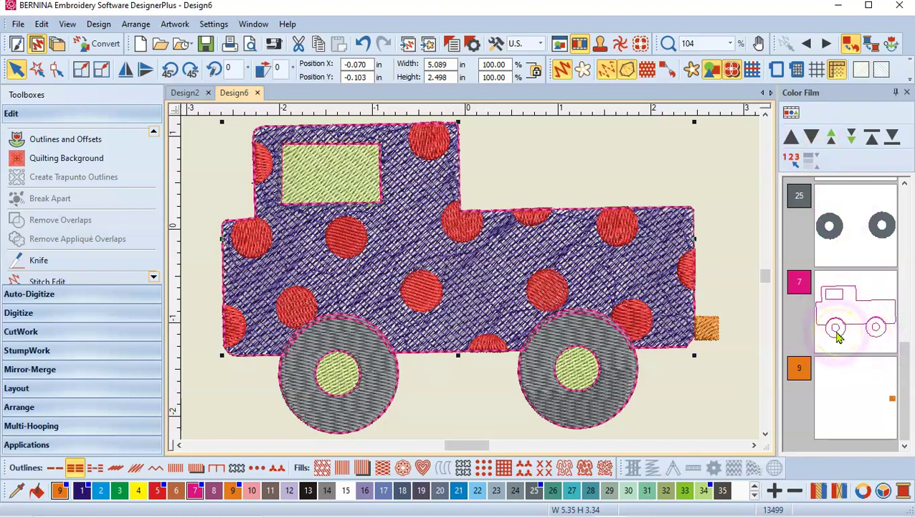
Create a color 7 object outline around the orange rear square and move the truck and wheel outlines after the square's fill
left_click(877, 401)
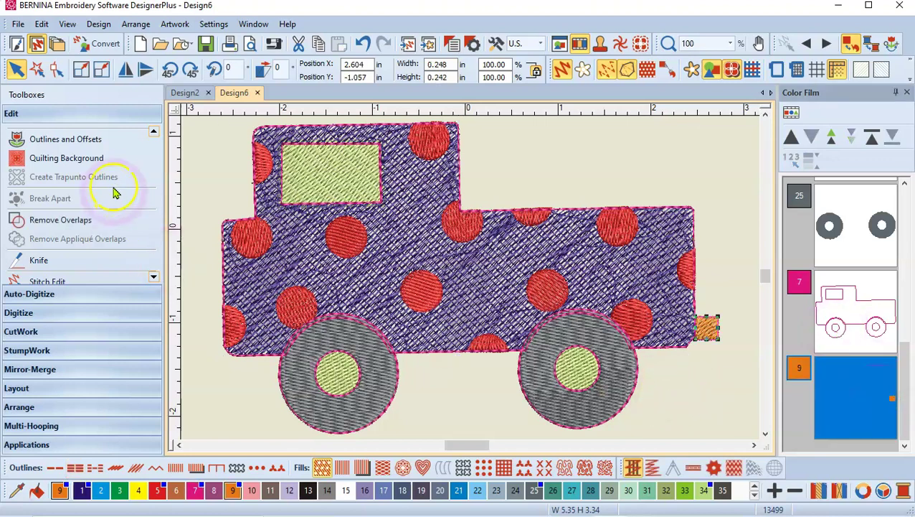
left_click(66, 140)
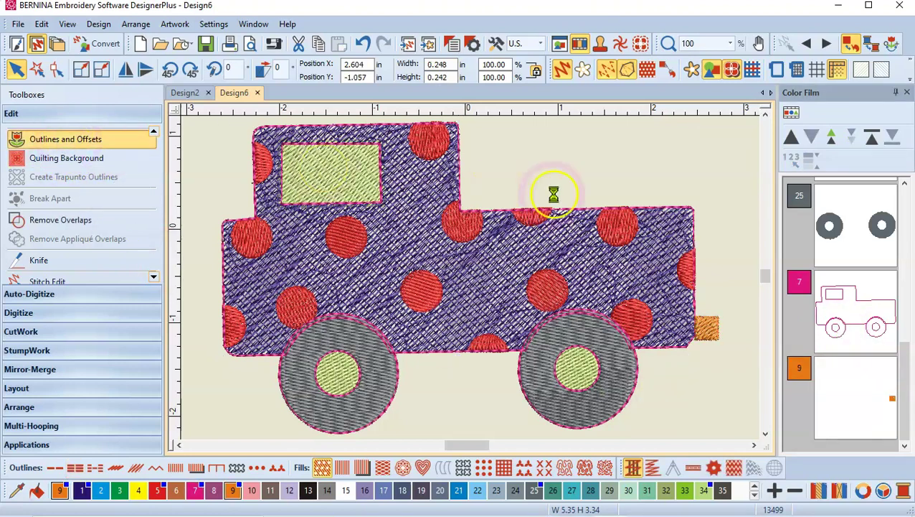
left_click(550, 195)
left_click(573, 117)
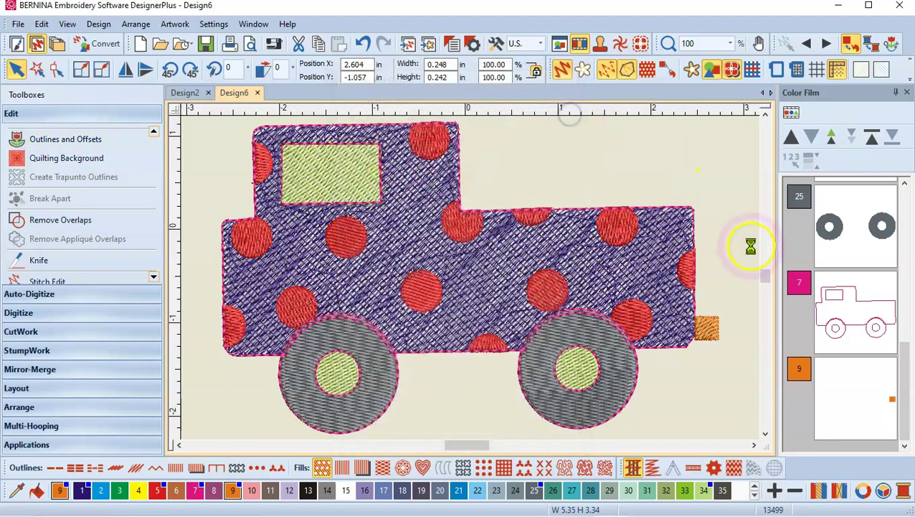
left_click(838, 299)
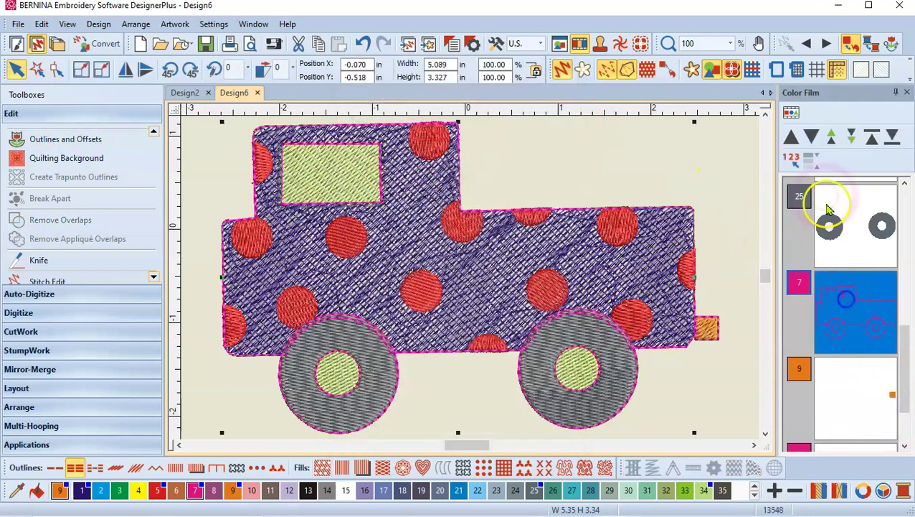
left_click(814, 139)
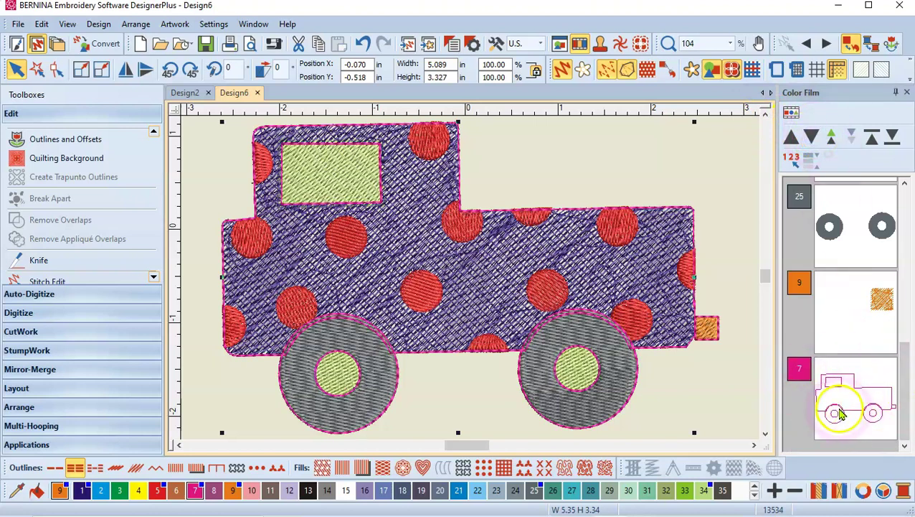
Review the stitching sequence block by block, from the window fill through to the final outlines
left_click_drag(911, 384, 910, 225)
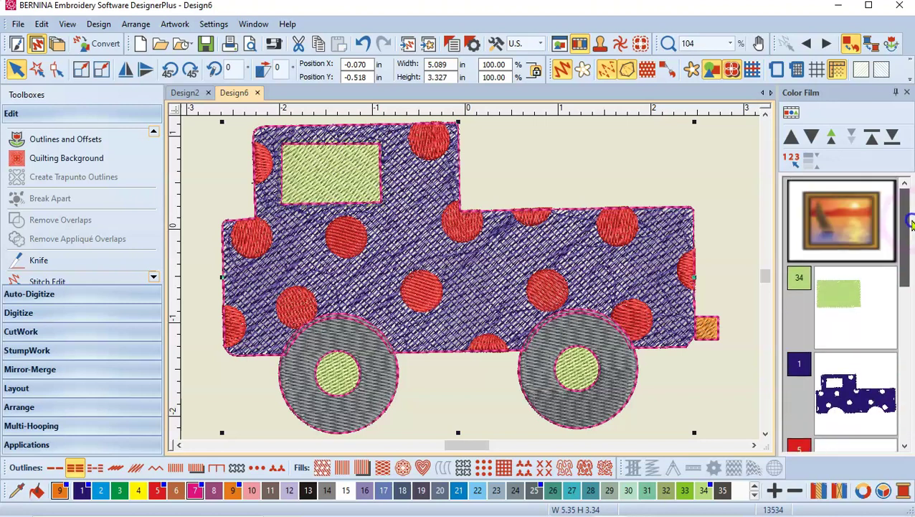
left_click(843, 301)
left_click(851, 415)
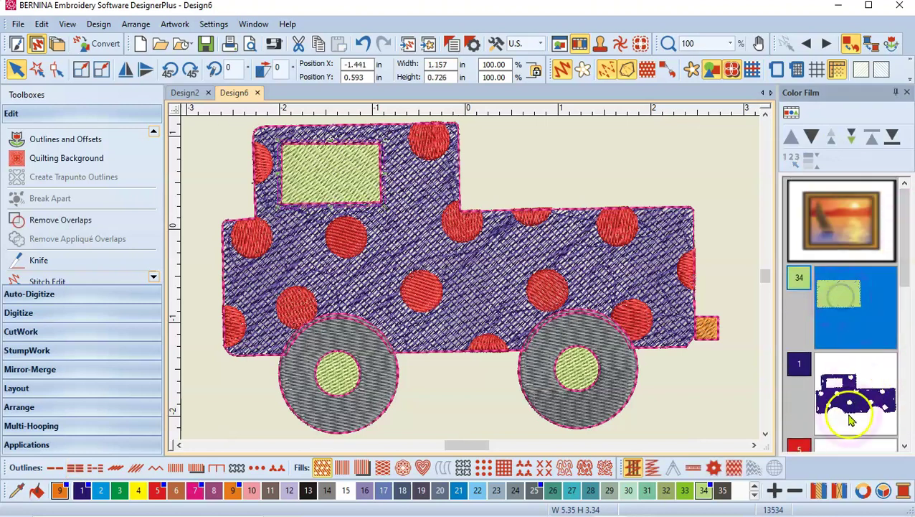
left_click_drag(904, 290, 904, 337)
left_click(871, 318)
left_click(868, 300)
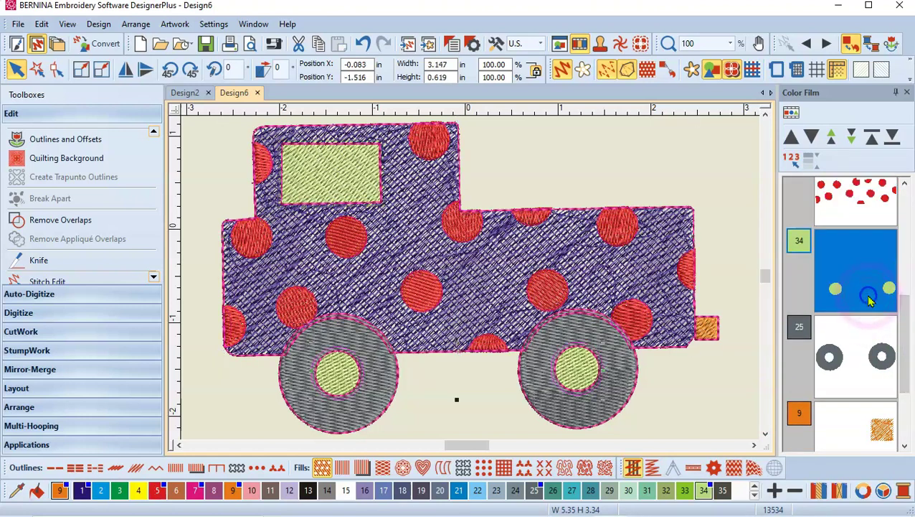
left_click(845, 369)
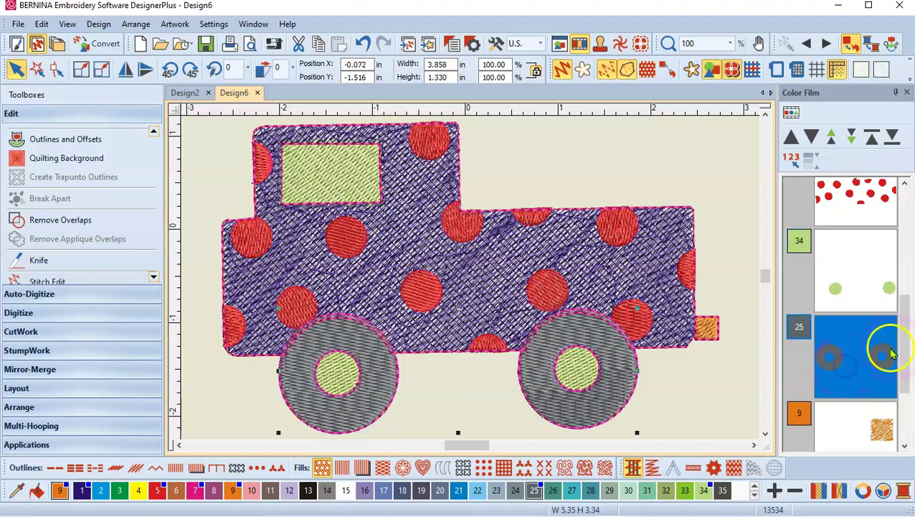
left_click_drag(906, 326, 905, 381)
left_click(873, 333)
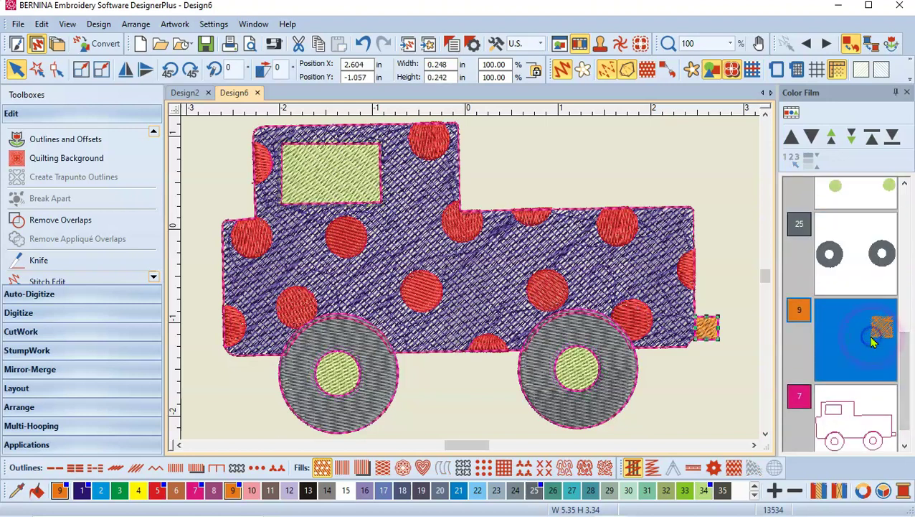
left_click(855, 428)
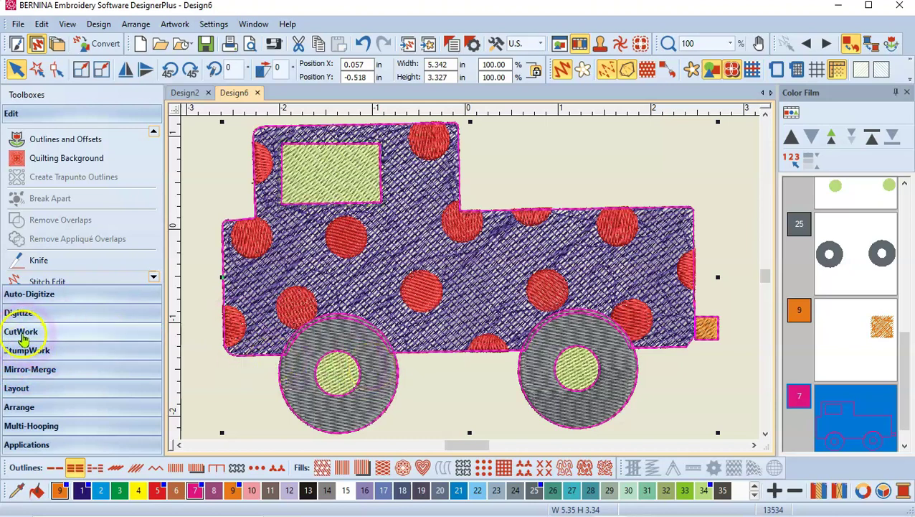
Open the Lettering object properties from the Digitize tools and enter the child's first name as the text
left_click(18, 312)
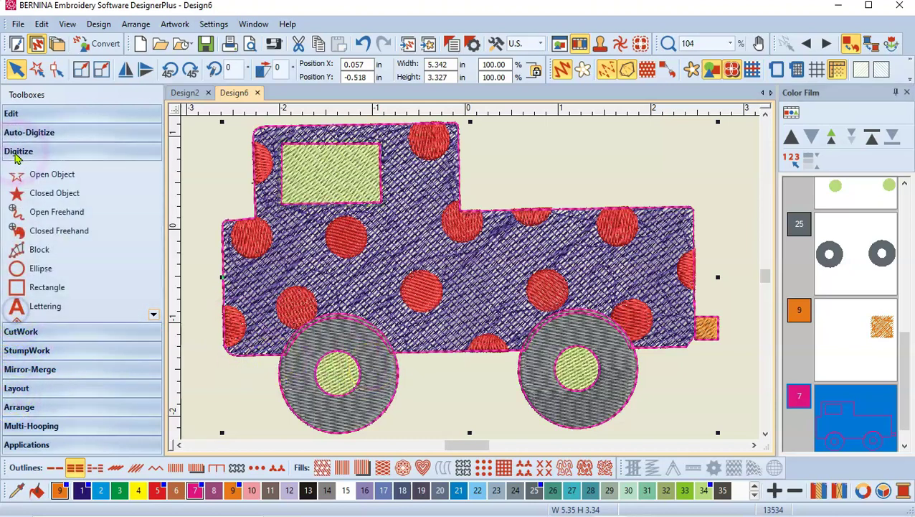
left_click(43, 307)
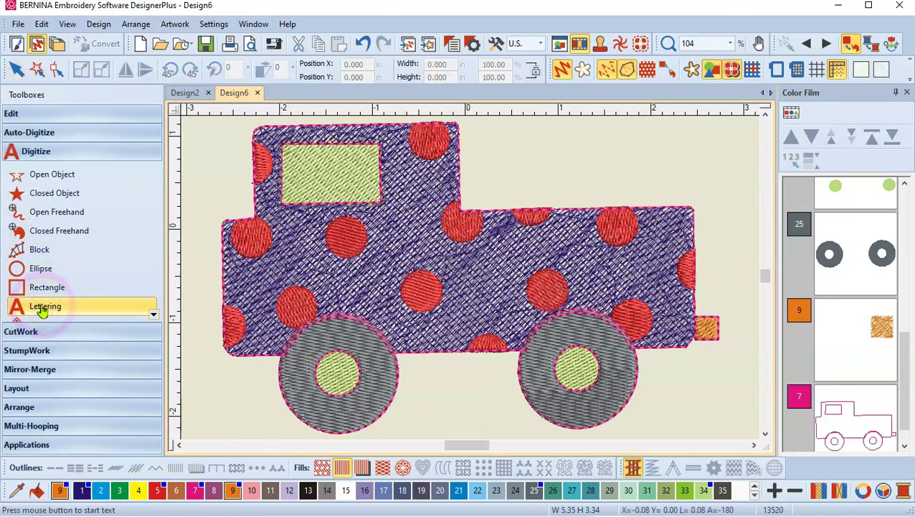
right_click(43, 308)
left_click(469, 155)
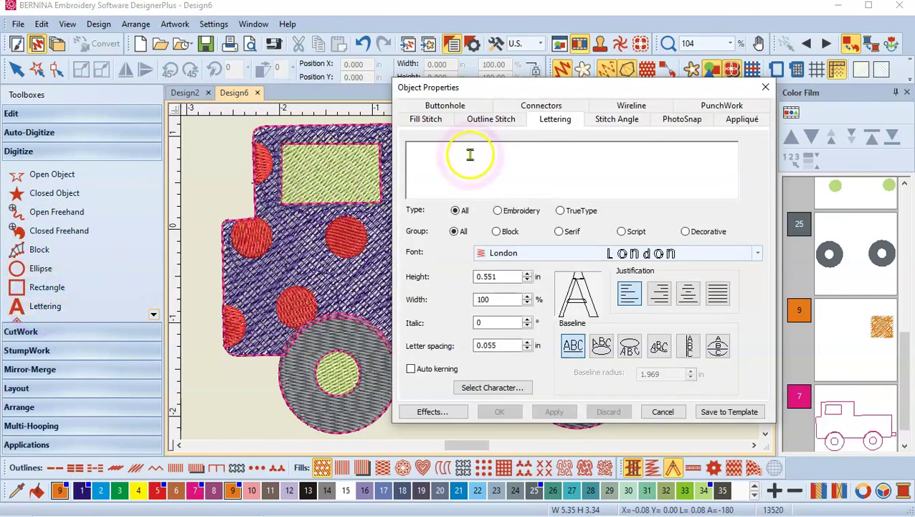
type("Henry")
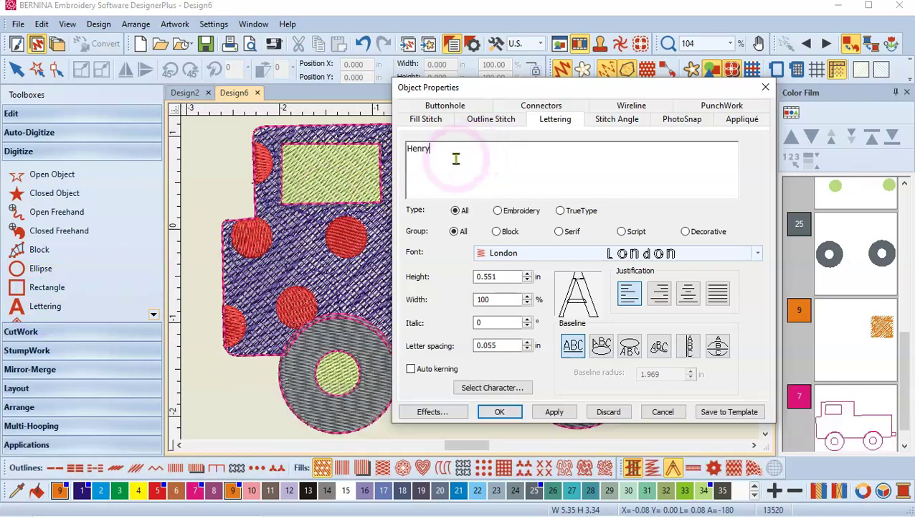
Set the lettering font to Childs Play and place the name across the truck body
scroll(817, 255, "up", 1)
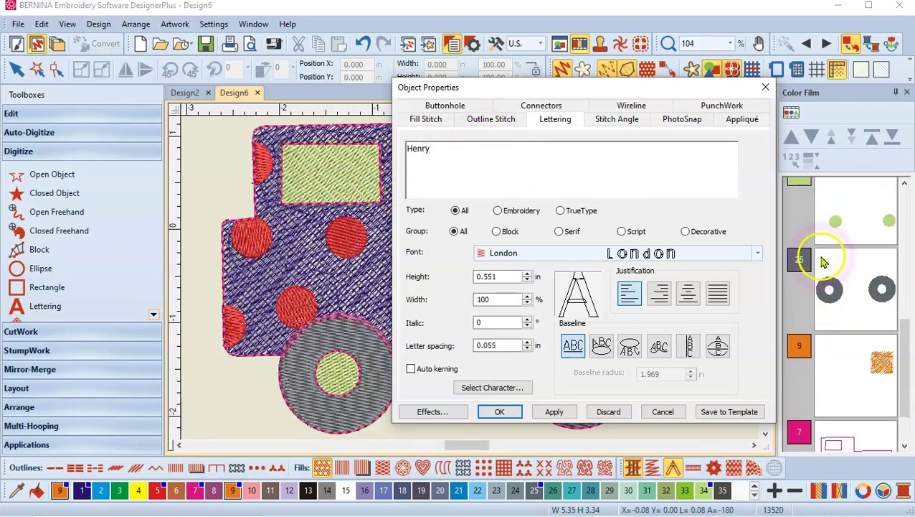
left_click(757, 255)
mouse_move(758, 293)
left_mouse_down()
mouse_move(766, 305)
mouse_move(762, 289)
left_mouse_up()
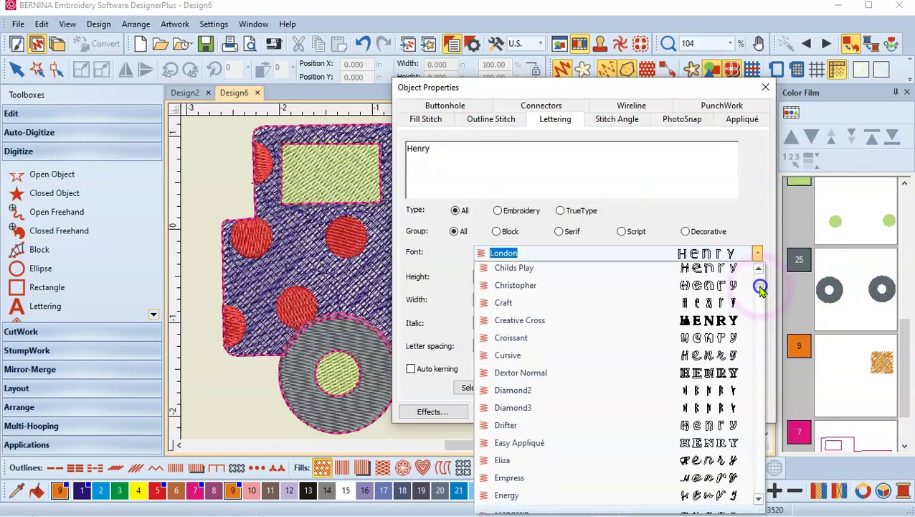
left_click(534, 267)
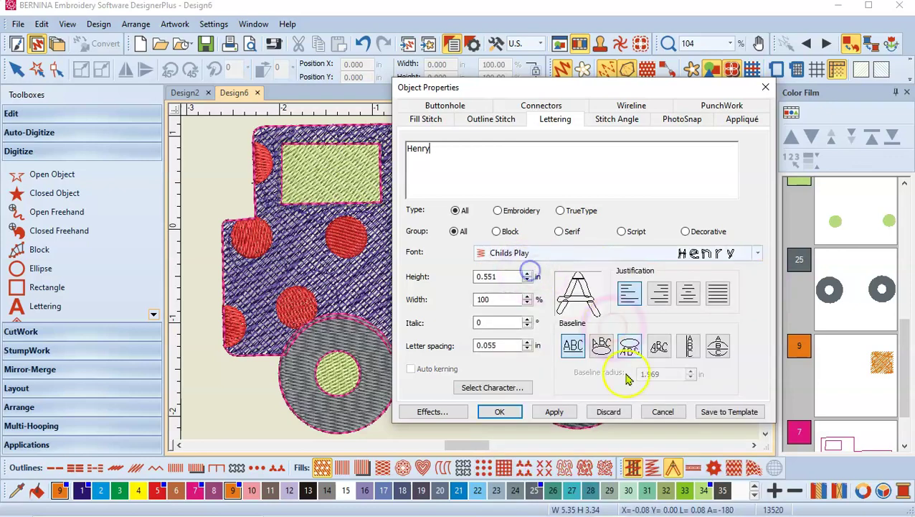
left_click(502, 411)
left_click(445, 279)
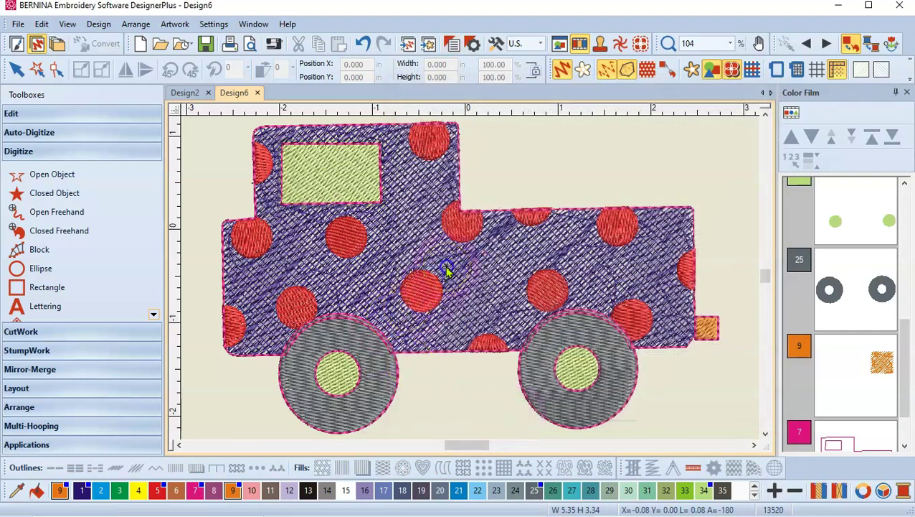
left_click_drag(563, 242, 454, 265)
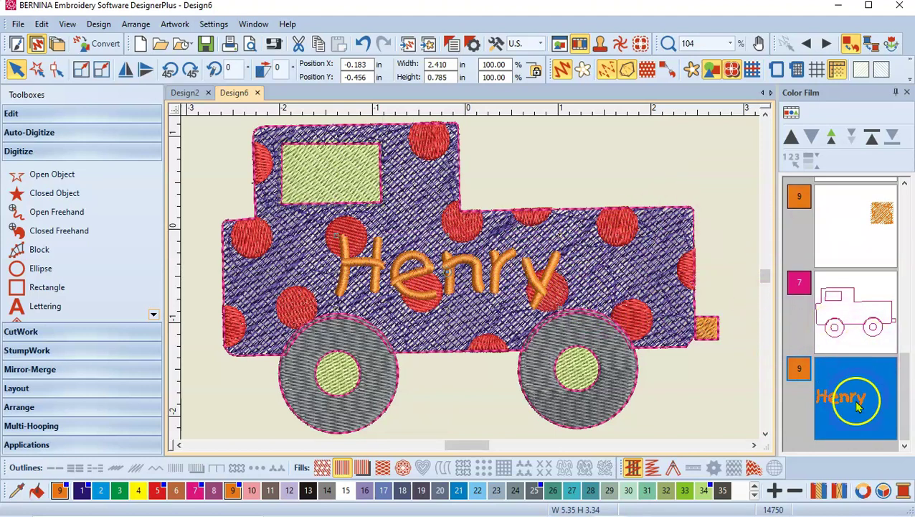
Hide all objects except the color 7 truck outlines and the orange name lettering, and clear the selection
left_click(851, 316, "ctrl")
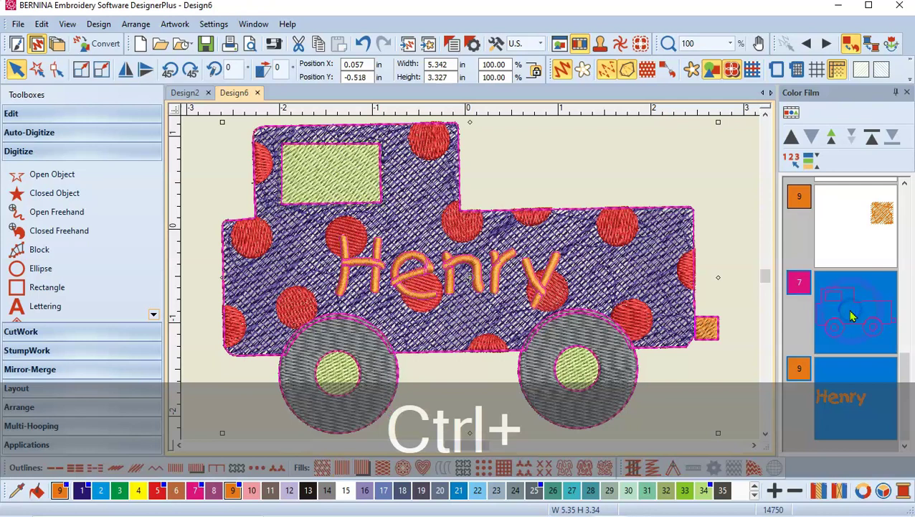
right_click(851, 316)
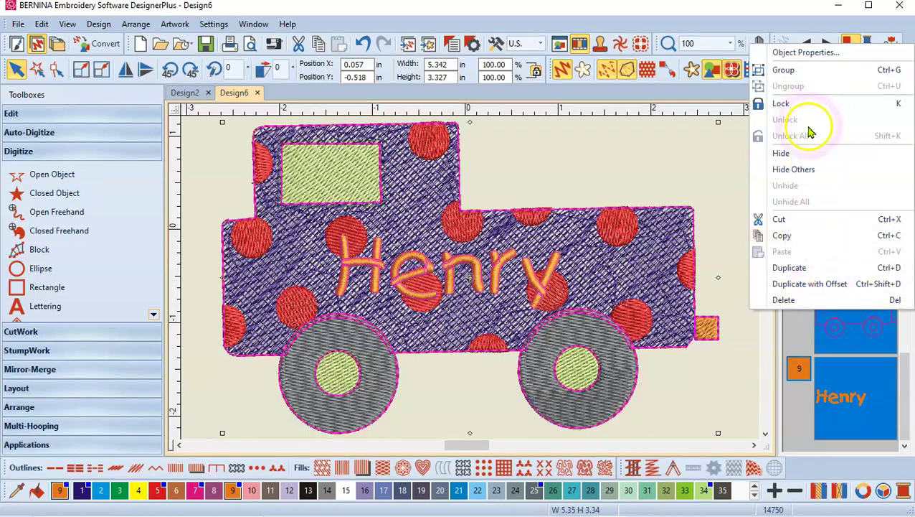
left_click(803, 171)
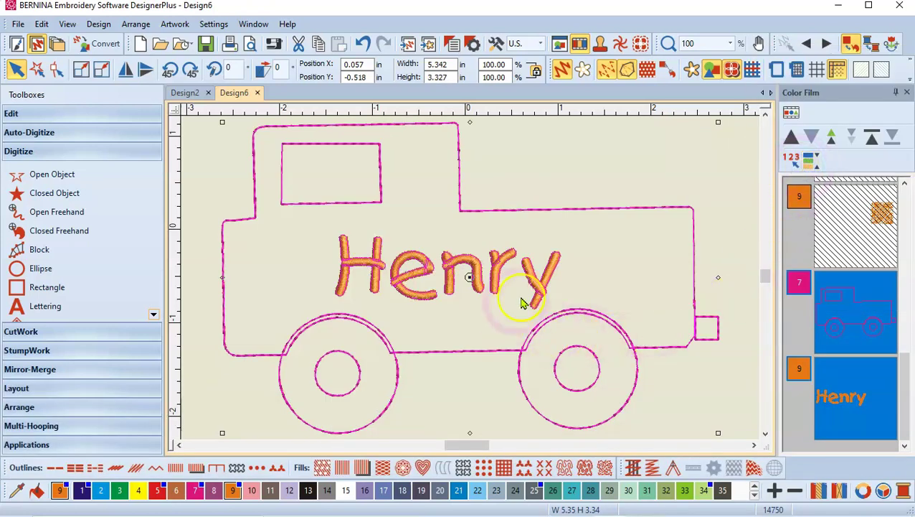
left_click(543, 291)
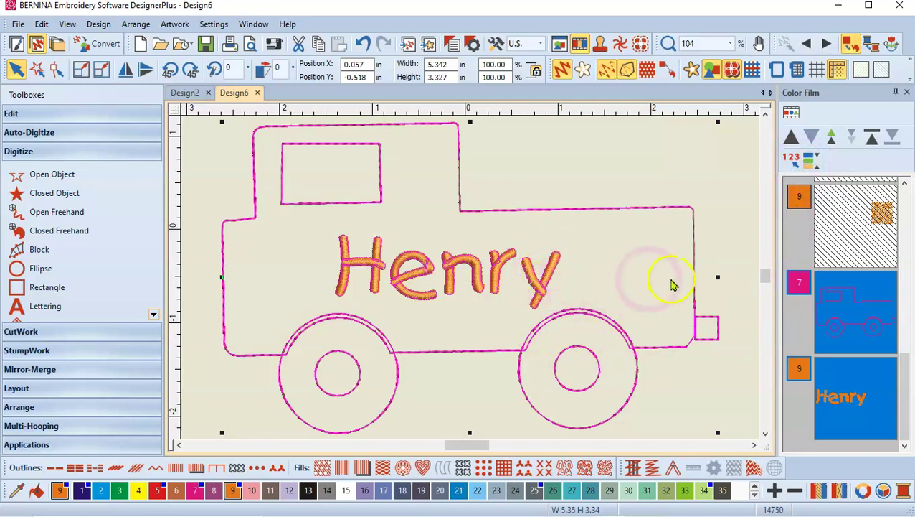
left_click(741, 191)
Enlarge the name lettering and tilt it upward to about 2.80 by 0.99 in, placing it inside the truck body outline
left_click(529, 276)
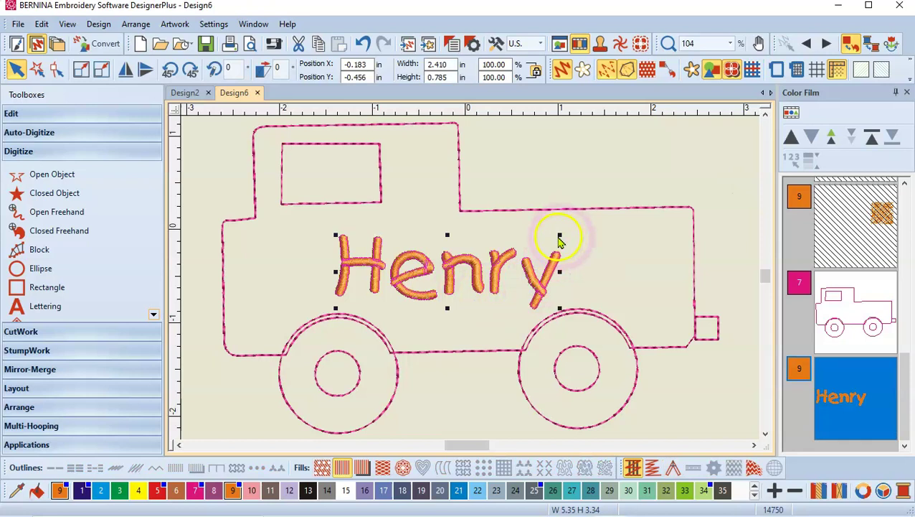
left_click_drag(560, 236, 604, 221)
left_click_drag(587, 262, 596, 249)
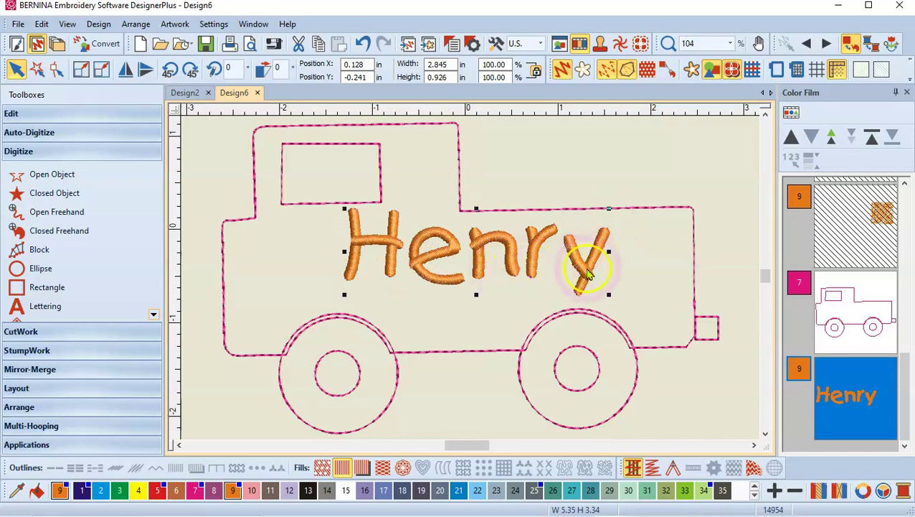
left_click_drag(346, 295, 362, 311)
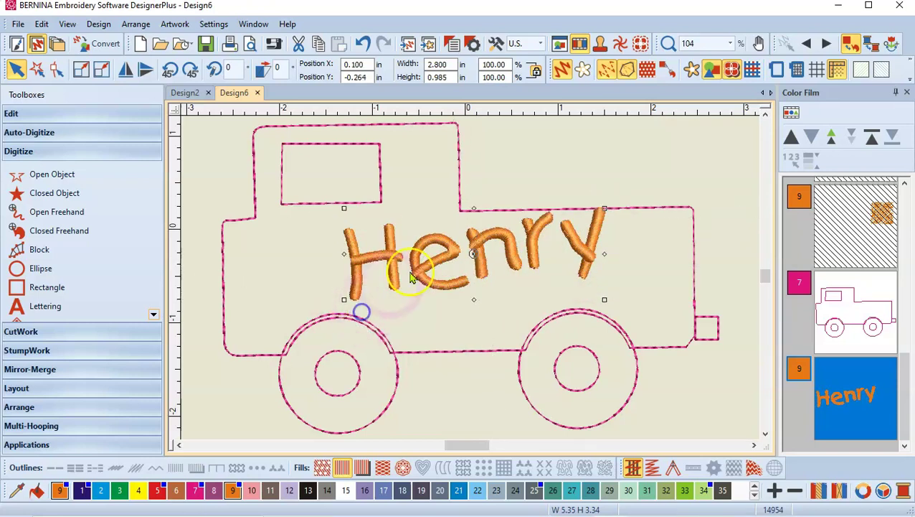
left_click_drag(534, 256, 539, 269)
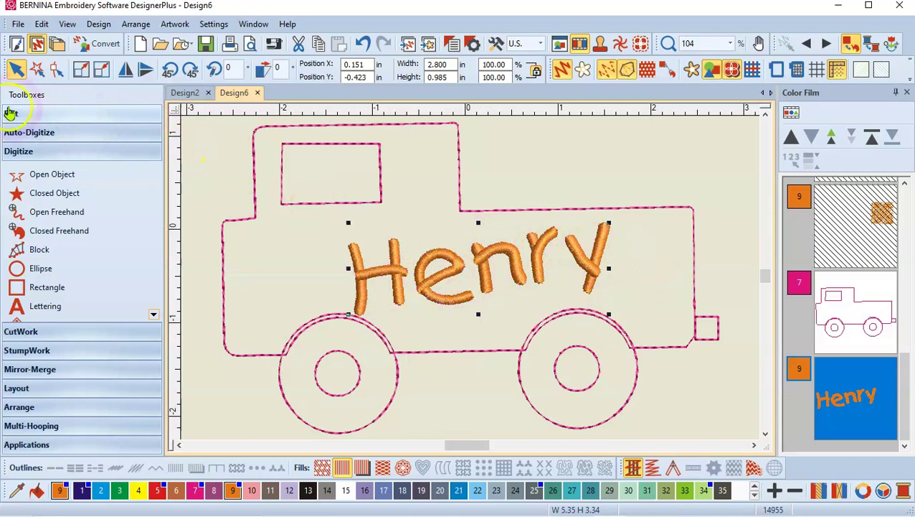
Break the name lettering apart into separate letters and enlarge the first letter to about 0.82 by 1.06 in, clear of the front wheel
left_click(27, 115)
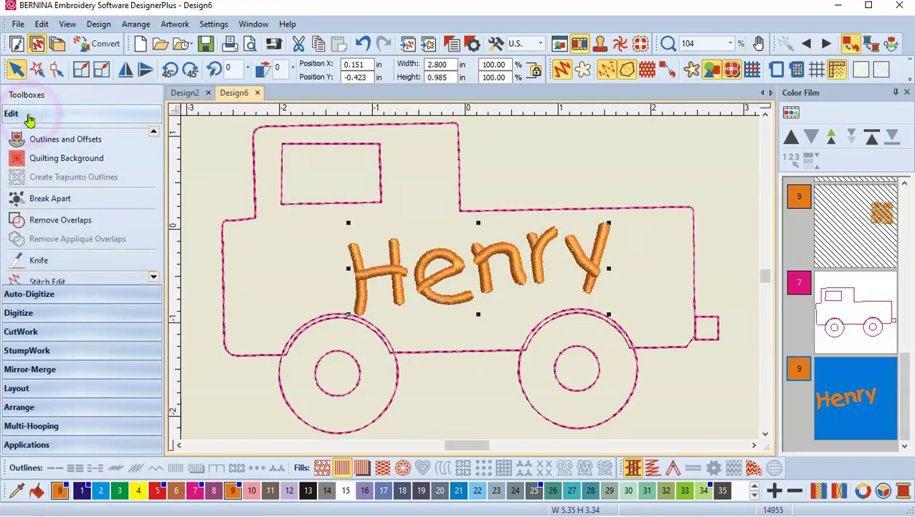
left_click(57, 198)
left_click(551, 368)
left_click(624, 301)
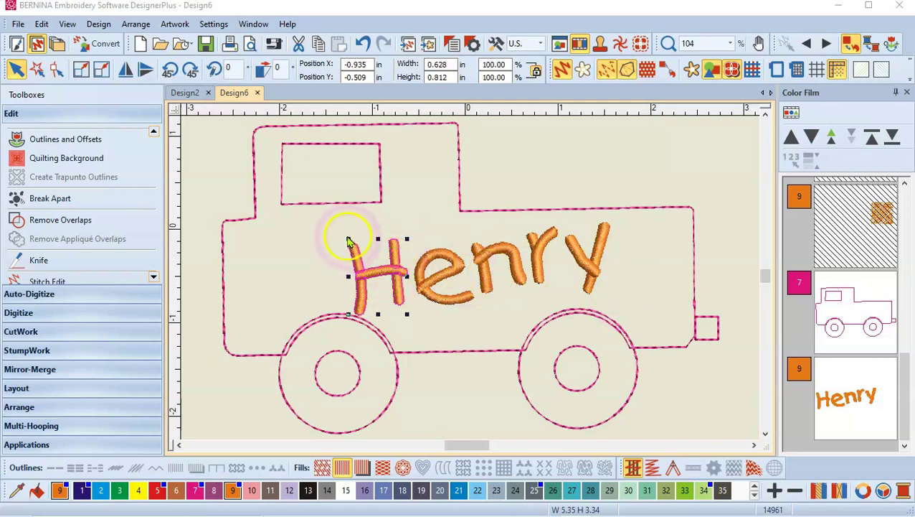
left_click_drag(348, 240, 330, 215)
left_click(384, 264)
mouse_move(380, 248)
left_mouse_down()
mouse_move(391, 238)
mouse_move(375, 254)
left_mouse_up()
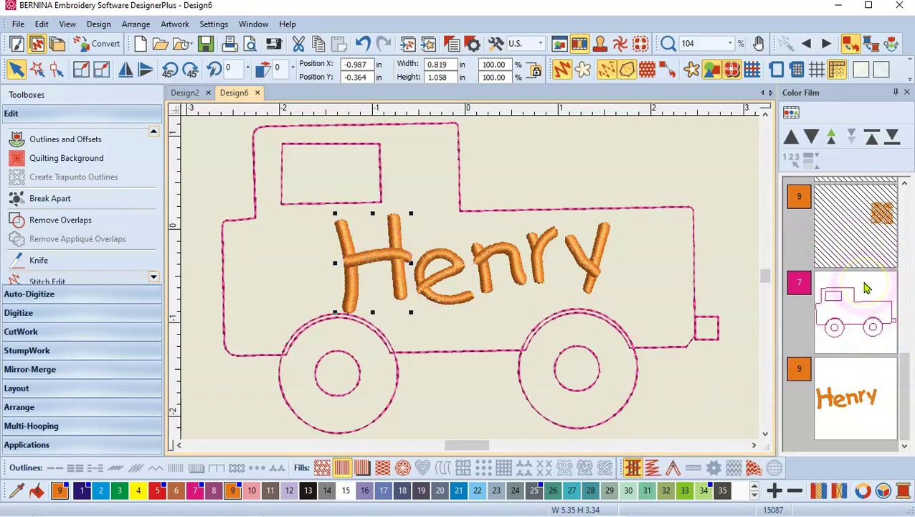
Unhide all the truck objects and remove the overlapping stitches beneath the name lettering
right_click(866, 287)
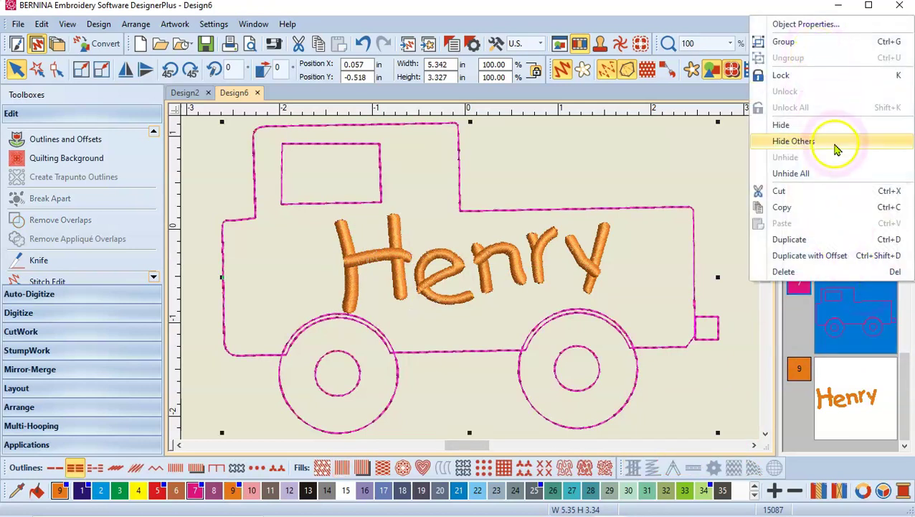
left_click(802, 172)
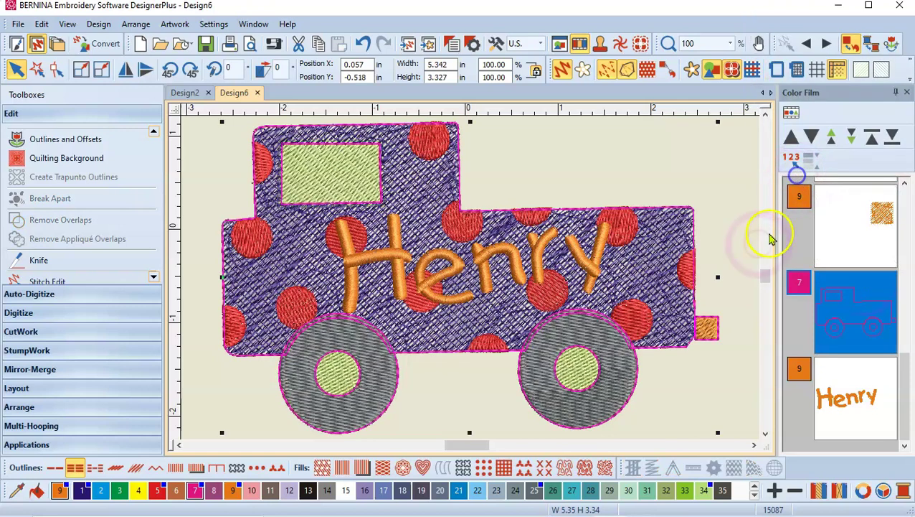
left_click(520, 282)
left_click(847, 393)
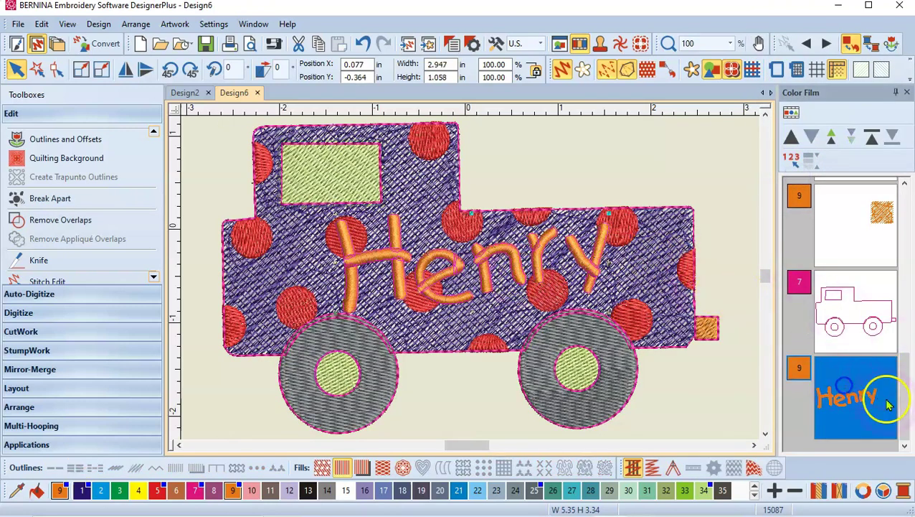
left_click(43, 224)
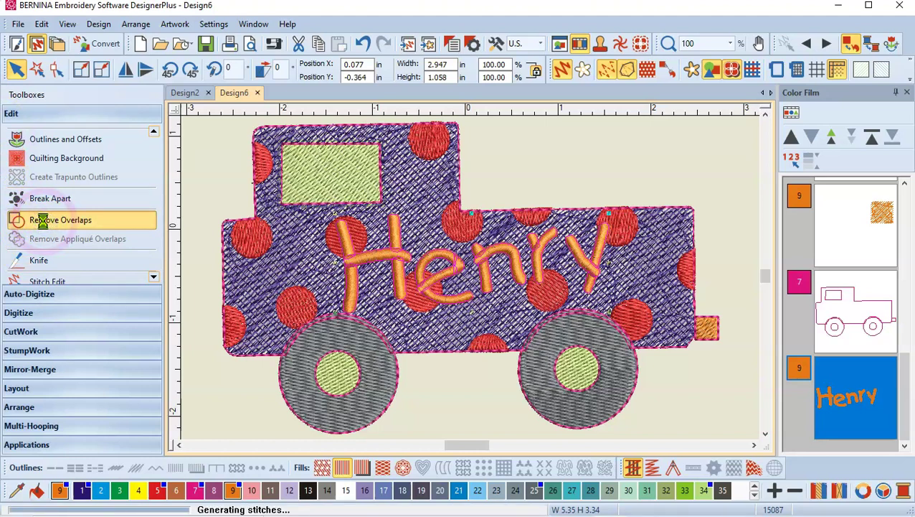
Check the overlap removal in the truck's fill by moving the name lettering aside, and undo that move
left_click(906, 380)
left_click_drag(906, 380, 904, 228)
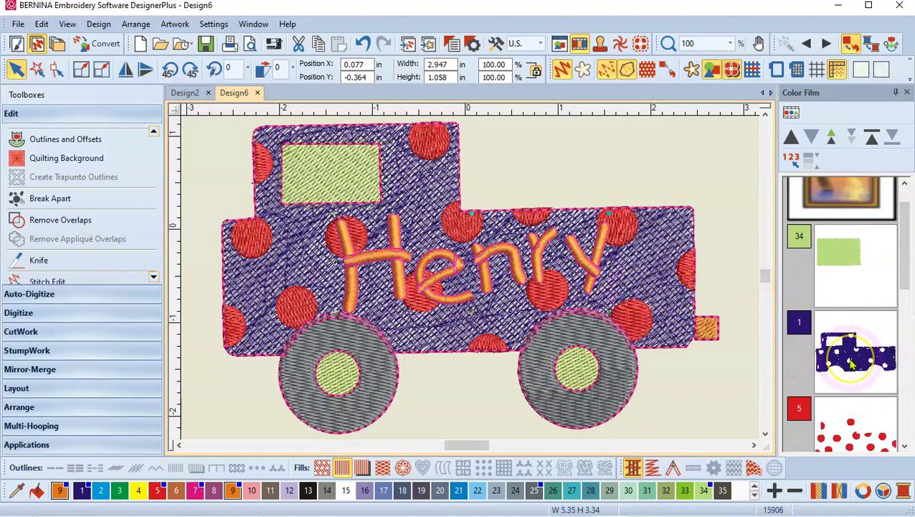
left_click(719, 251)
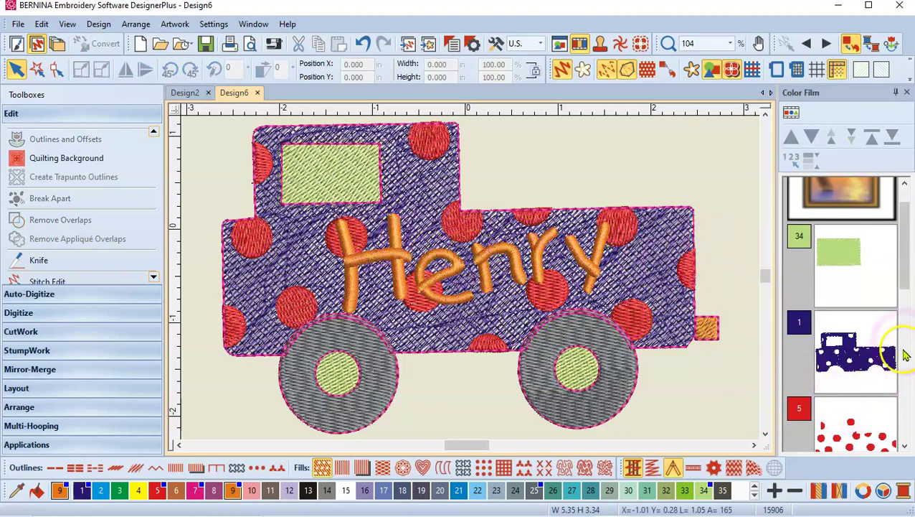
left_click_drag(910, 272, 904, 405)
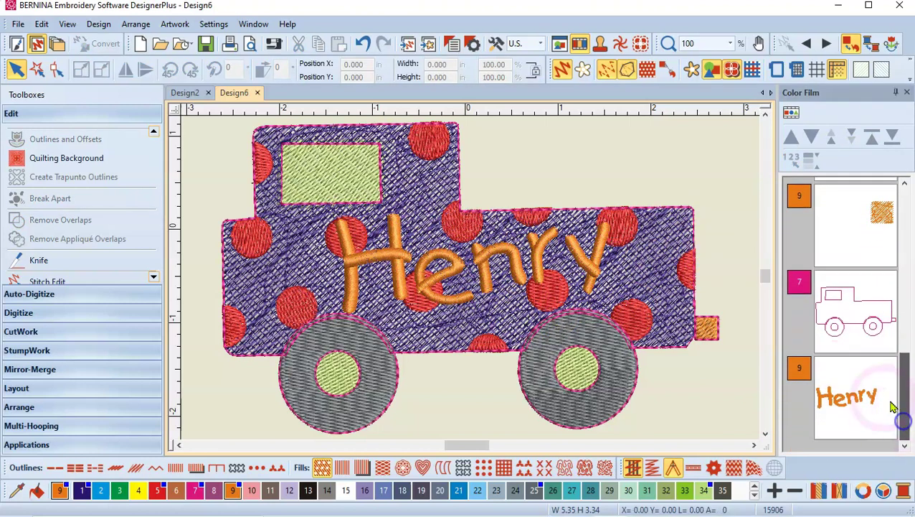
left_click(852, 396)
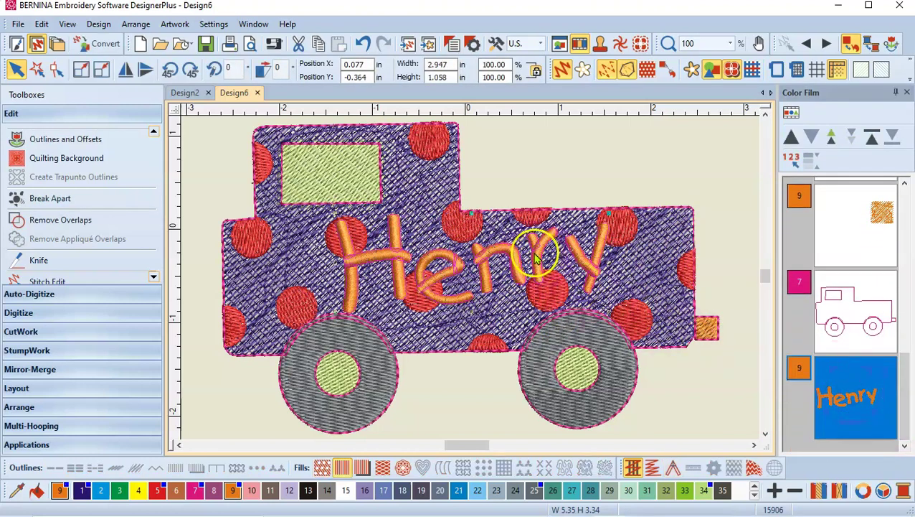
left_click_drag(537, 260, 652, 187)
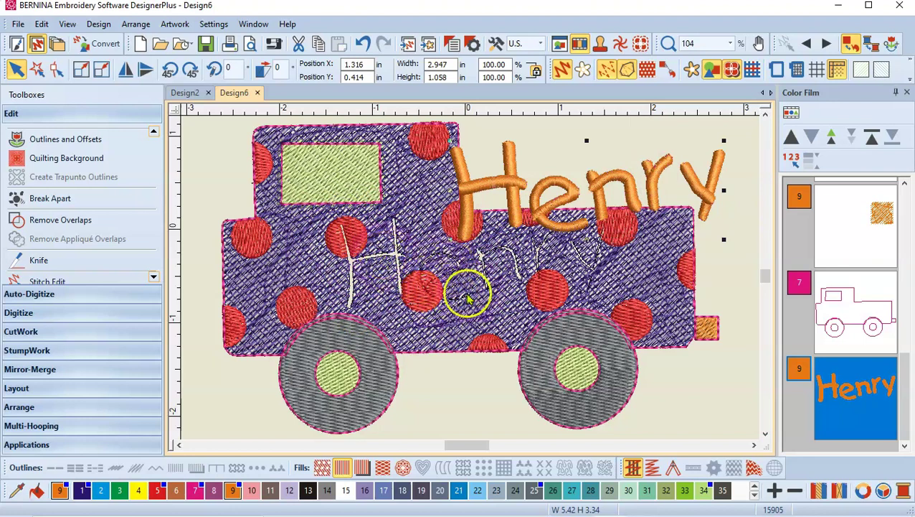
left_click(363, 44)
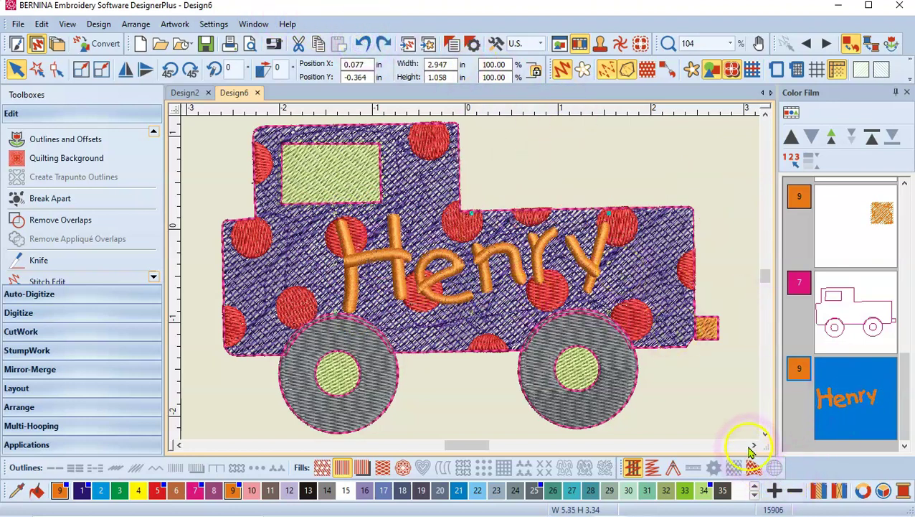
Look over the truck design's color blocks and switch to the open Design2 lettering design
left_click_drag(764, 284, 766, 282)
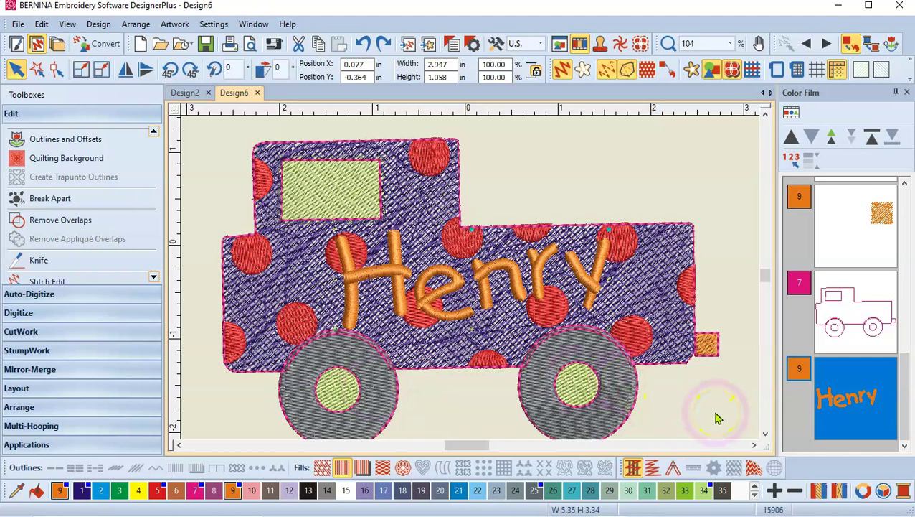
left_click_drag(906, 373, 907, 218)
left_click(676, 173)
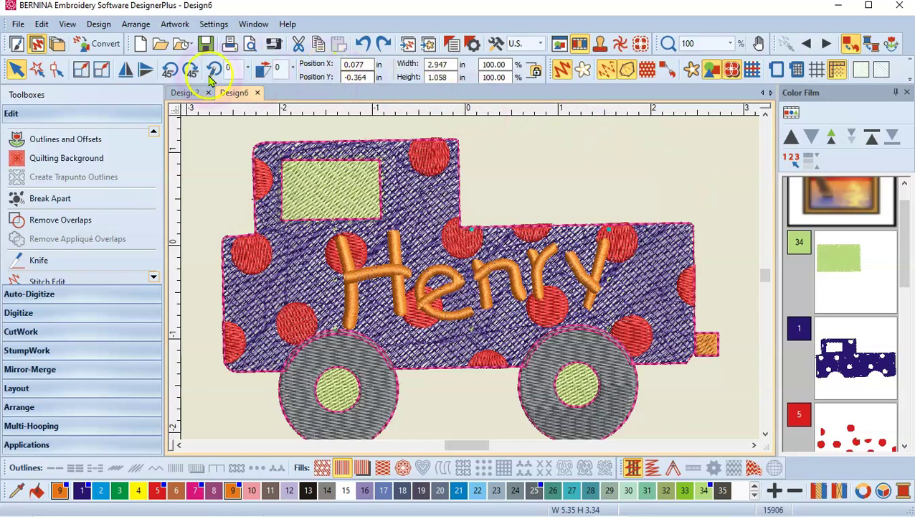
left_click(186, 94)
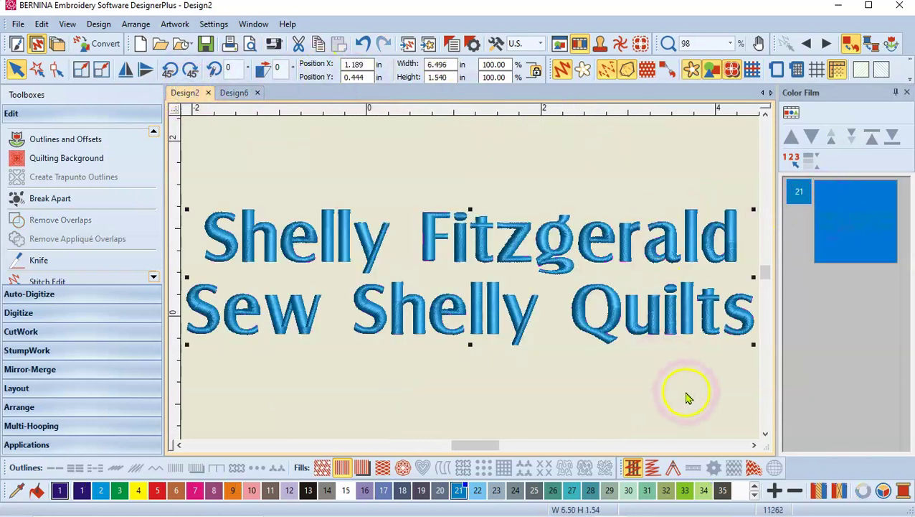